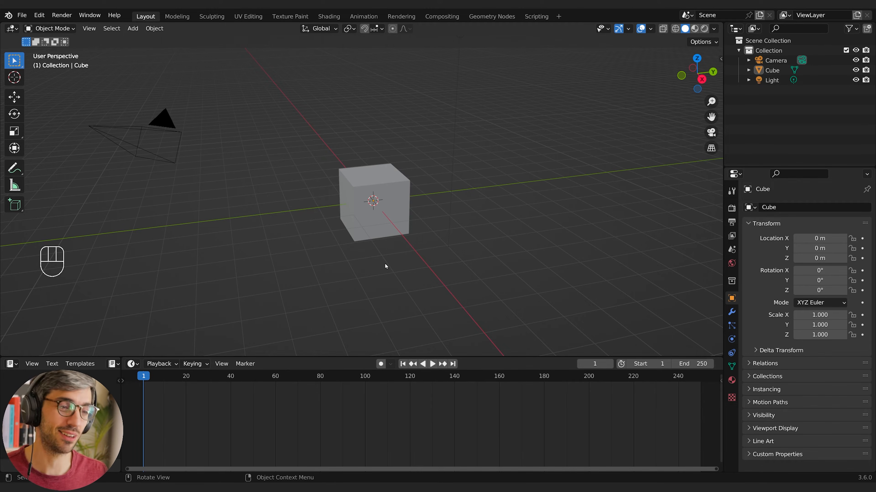
# Delete all the default objects from the scene
pyautogui.moveTo(385, 264); pyautogui.dragTo(409, 266, button='middle')
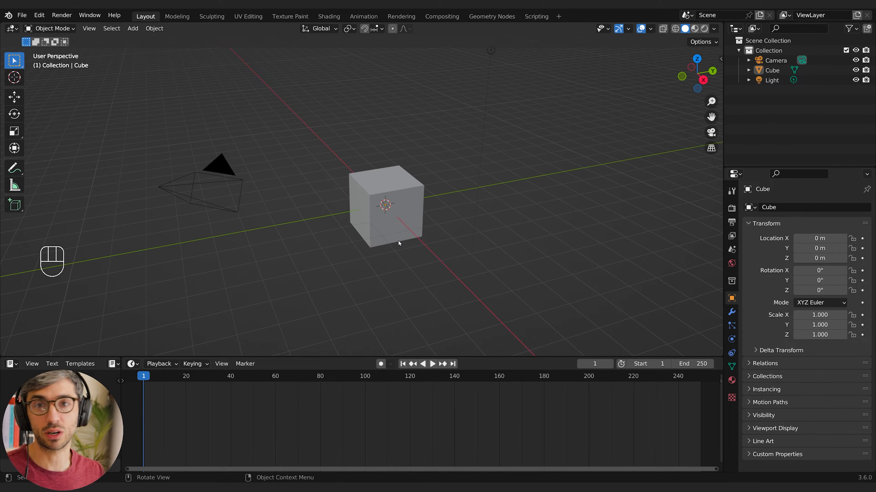
pyautogui.moveTo(398, 241); pyautogui.dragTo(423, 247, button='middle')
pyautogui.press('a')
pyautogui.press('x')
pyautogui.click(427, 251)
# Add a plane mesh to the empty scene
pyautogui.hotkey('shift', 'a')
pyautogui.moveTo(375, 210)
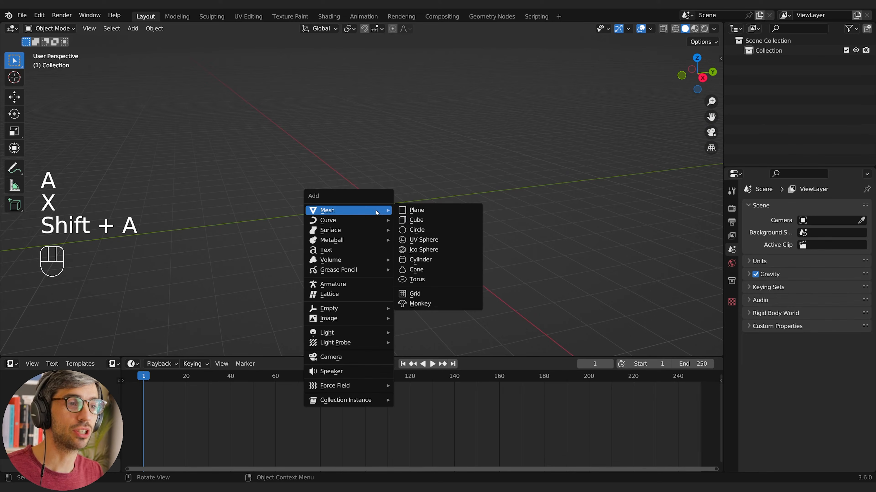
pyautogui.click(414, 210)
# Set the plane's dimensions to 2.55 m in X and 3.3 m in Y
pyautogui.moveTo(409, 215); pyautogui.dragTo(417, 249, button='middle')
pyautogui.scroll(1, 429, 223)
pyautogui.keyDown('shift'); pyautogui.moveTo(483, 244); pyautogui.dragTo(432, 227, button='middle'); pyautogui.keyUp('shift')
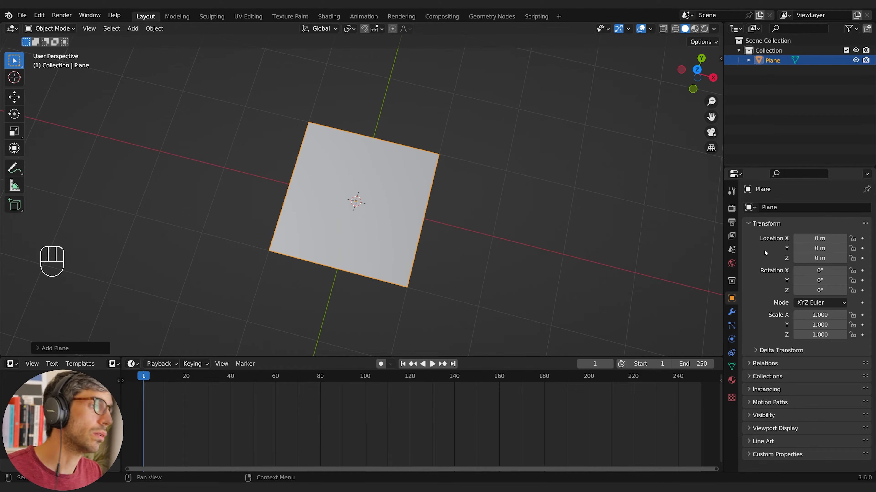
pyautogui.click(720, 59)
pyautogui.click(717, 59)
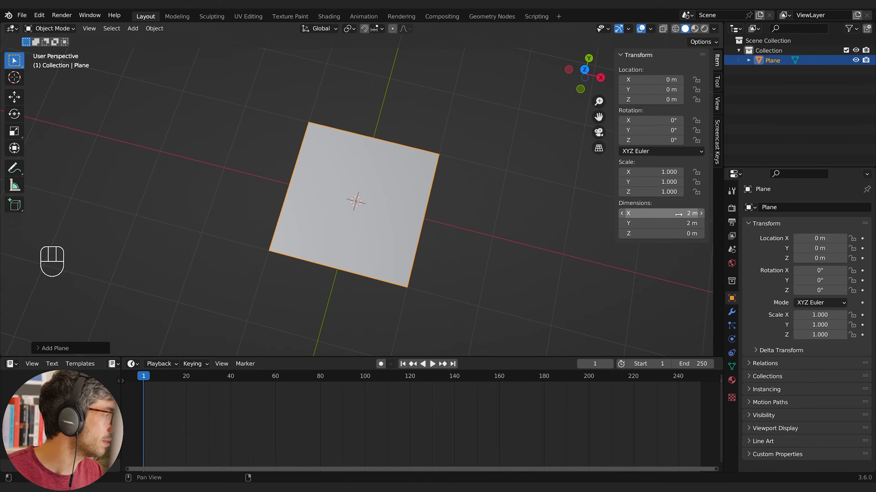
pyautogui.click(670, 213)
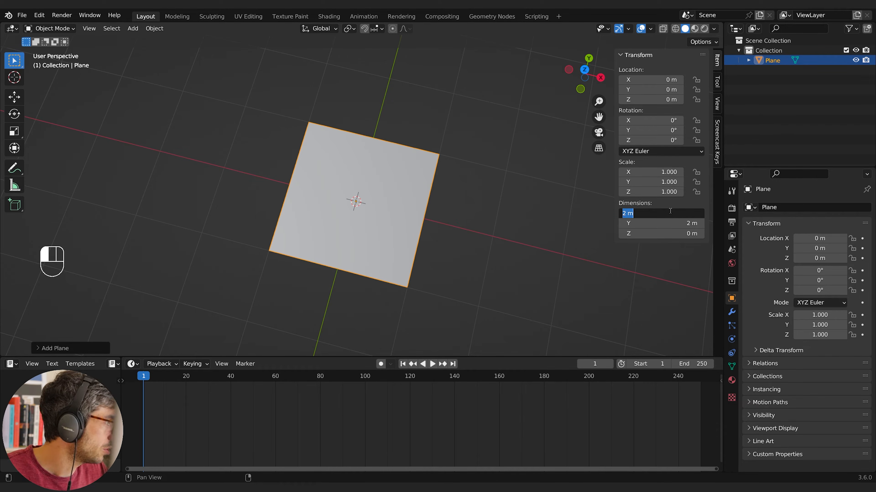
pyautogui.write('2.55')
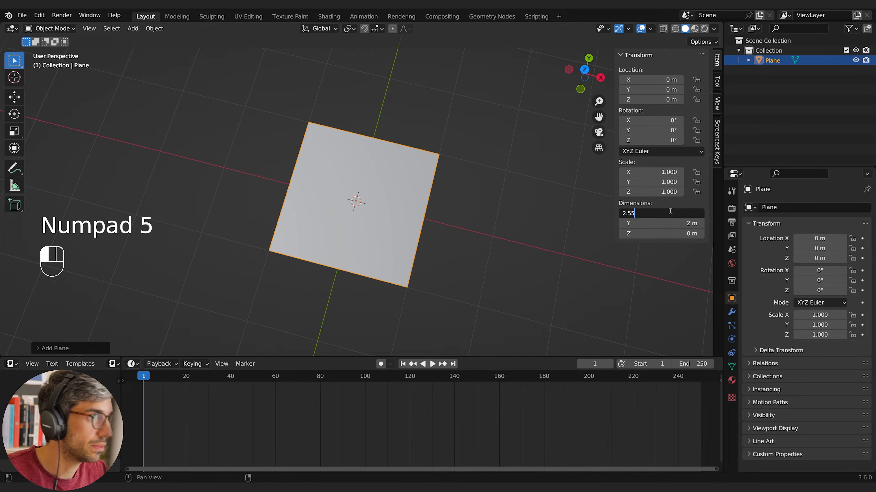
pyautogui.press('Return')
pyautogui.click(668, 221)
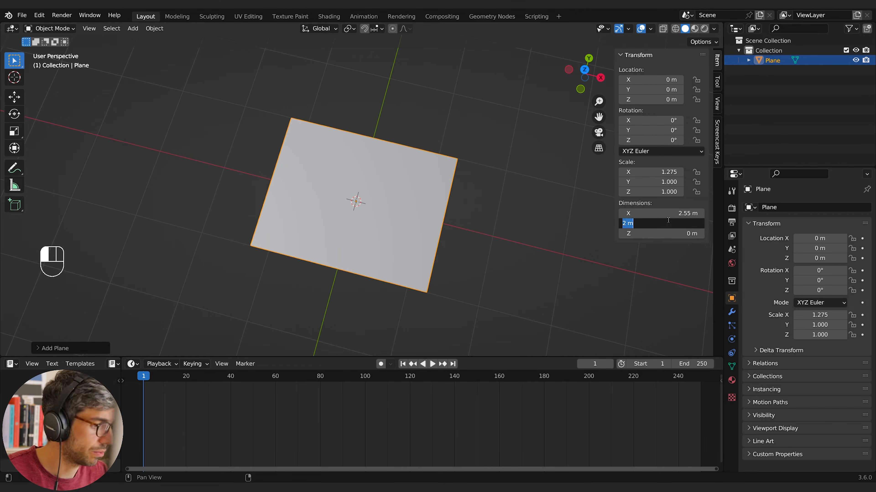
pyautogui.write('3.3')
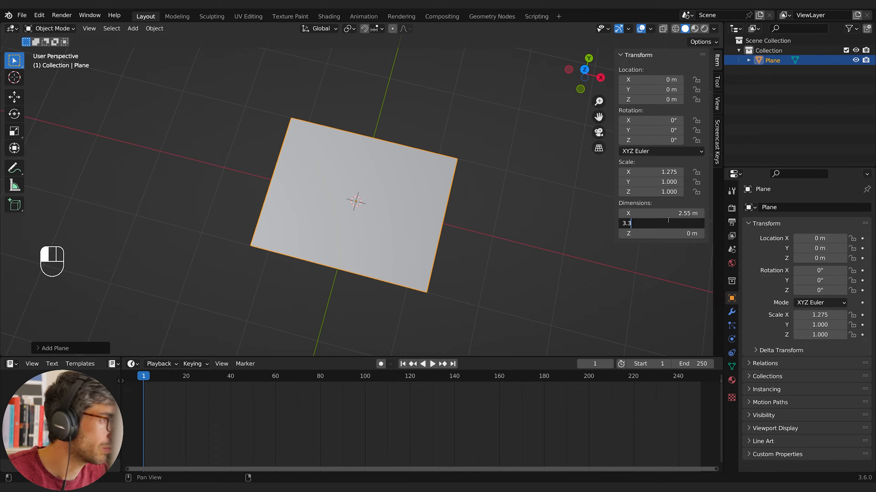
pyautogui.press('Return')
# Apply the plane's scale
pyautogui.moveTo(499, 251); pyautogui.dragTo(518, 200, button='middle')
pyautogui.scroll(-2, 519, 201)
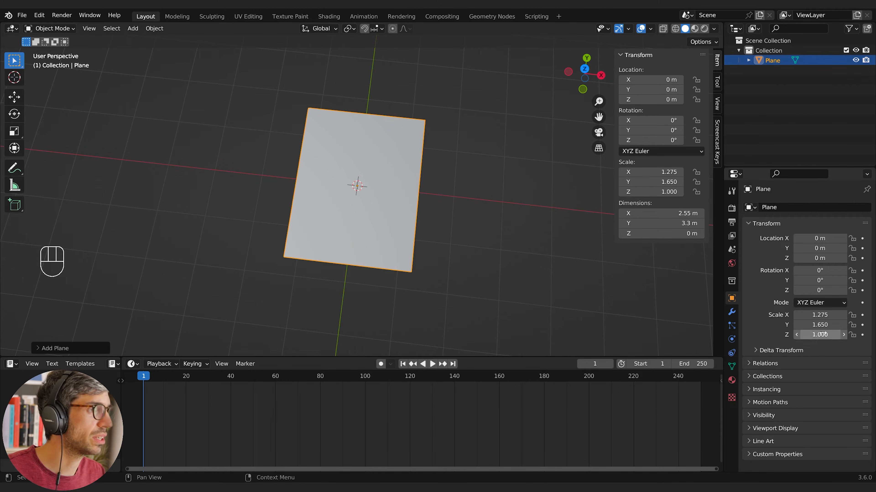
pyautogui.press('F3')
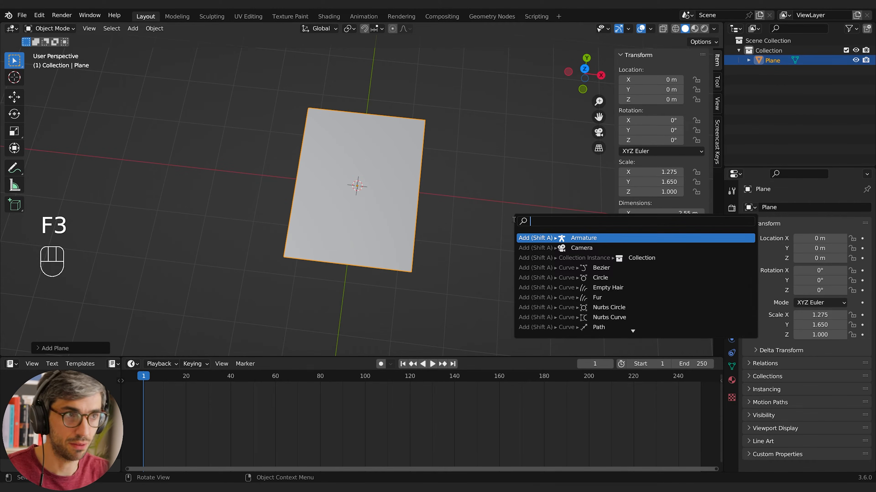
pyautogui.write('apply')
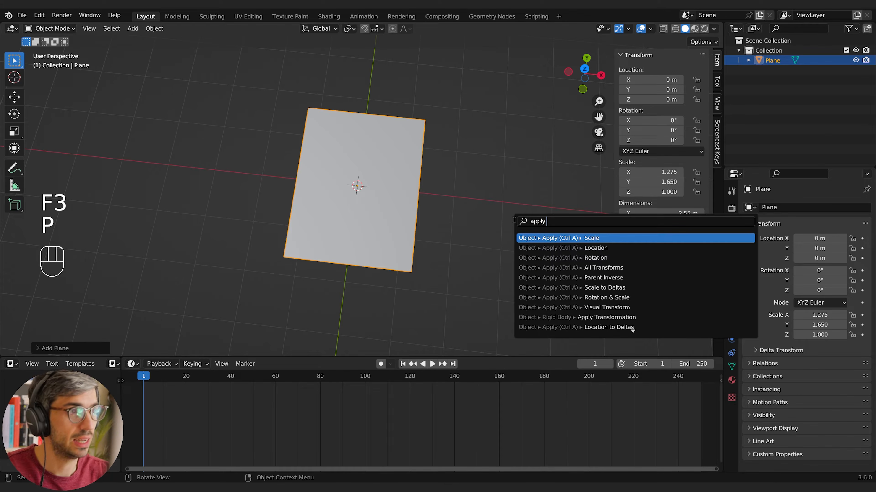
pyautogui.click(589, 238)
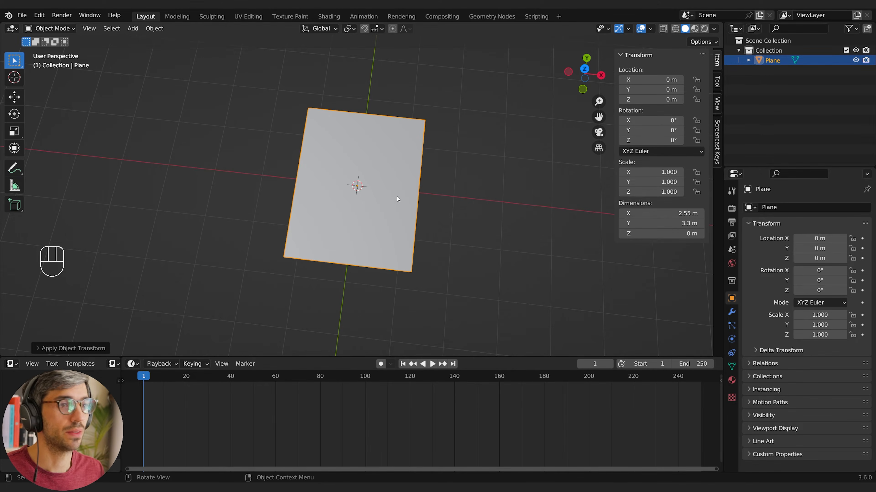
# Show the viewport in Material Preview shading and turn the timeline into a taller Shader Editor
pyautogui.moveTo(434, 214)
pyautogui.mouseDown(button='middle')
pyautogui.moveTo(424, 195)
pyautogui.moveTo(455, 231)
pyautogui.moveTo(504, 236)
pyautogui.moveTo(478, 216)
pyautogui.moveTo(471, 245)
pyautogui.mouseUp(button='middle')
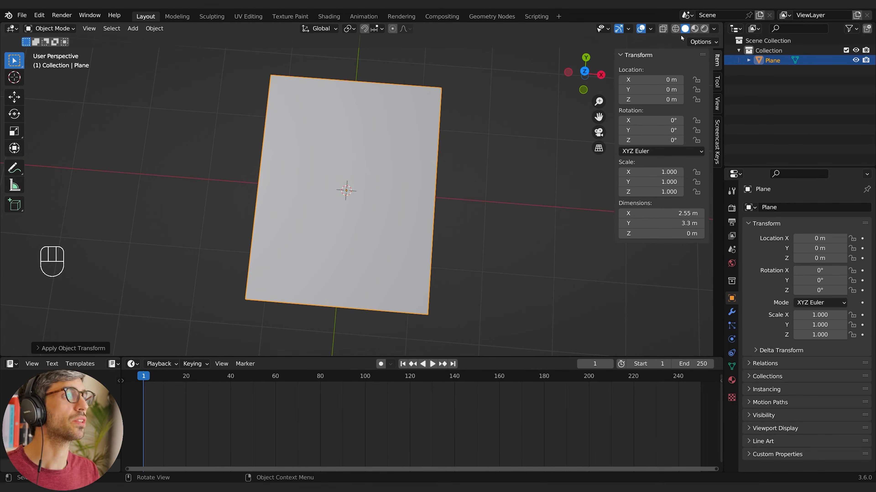
pyautogui.click(694, 29)
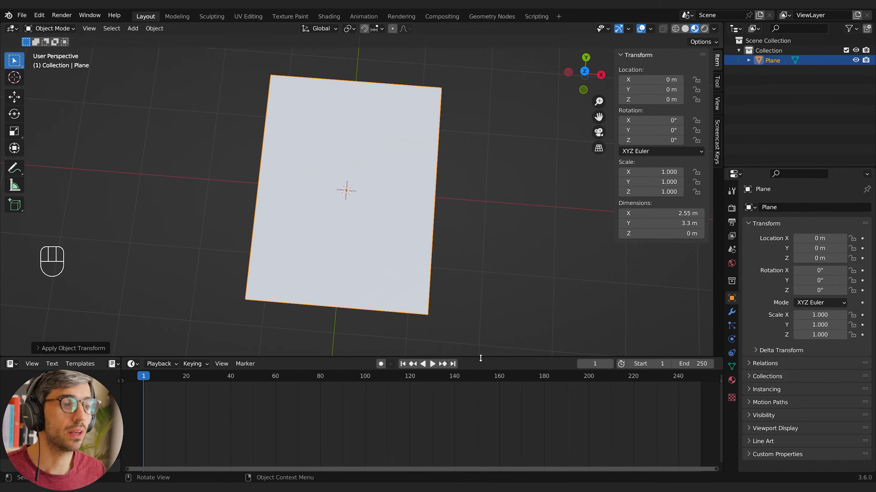
pyautogui.moveTo(481, 358); pyautogui.dragTo(482, 306)
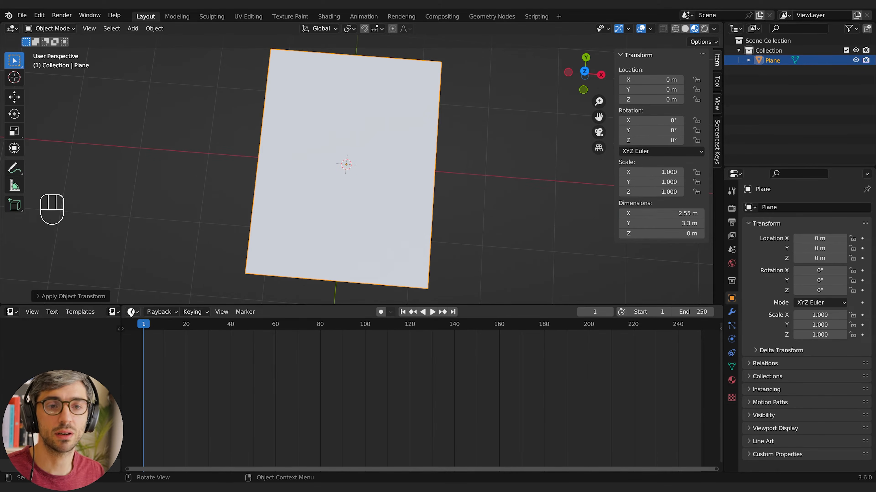
pyautogui.click(130, 312)
pyautogui.click(162, 402)
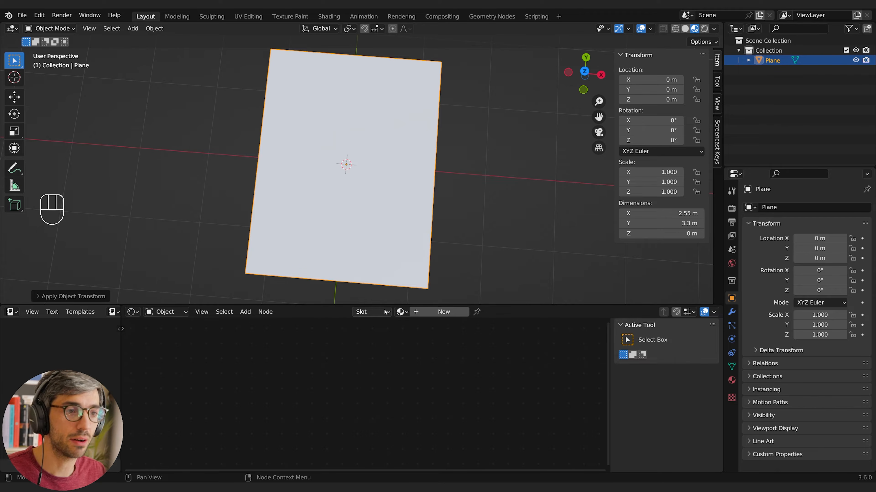
# Create a new material on the plane, name it Paper, and enlarge the Shader Editor area
pyautogui.click(425, 315)
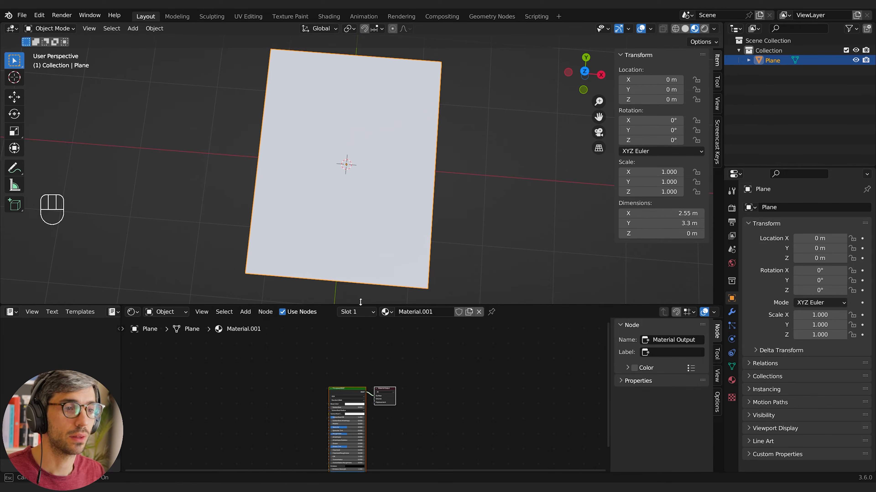
pyautogui.moveTo(360, 302); pyautogui.dragTo(361, 269)
pyautogui.click(434, 272)
pyautogui.write('Po')
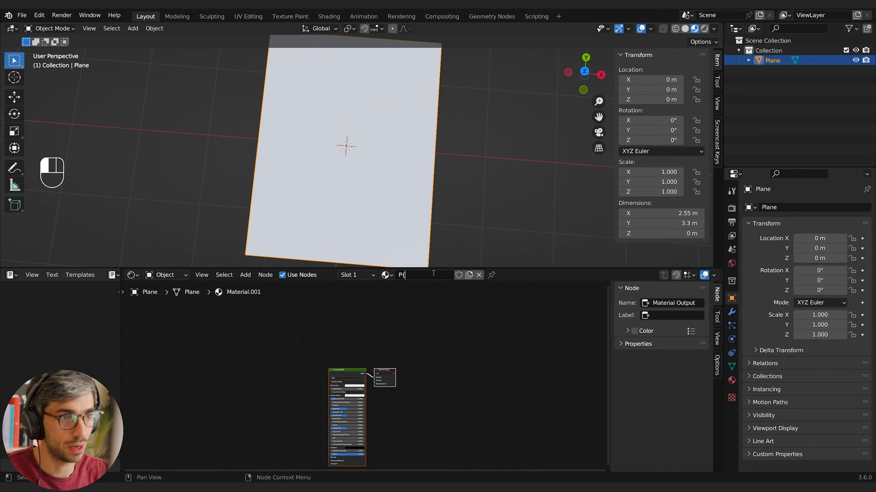
pyautogui.press('BackSpace')
pyautogui.write('aper')
pyautogui.press('Return')
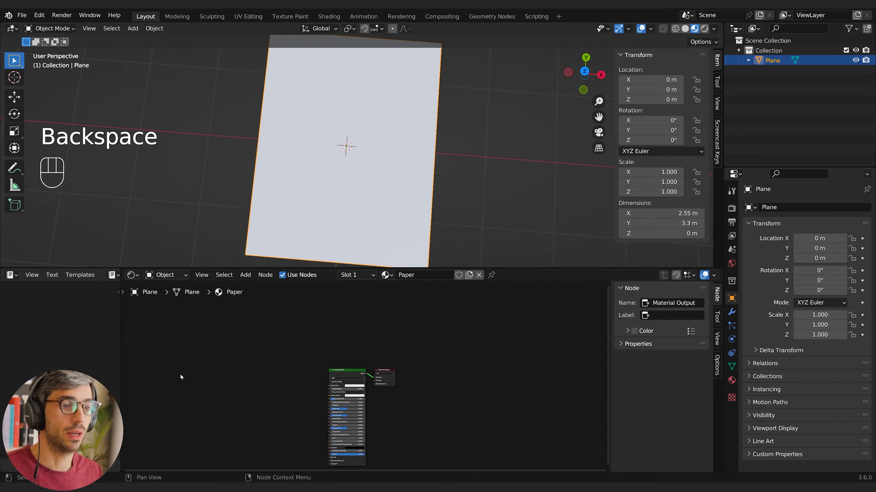
# Bring the Top Secret.png image into the Paper material as an Image Texture node
pyautogui.scroll(5, 285, 397)
pyautogui.moveTo(247, 401); pyautogui.dragTo(347, 346, button='middle')
pyautogui.scroll(2, 345, 355)
pyautogui.scroll(-4, 333, 365)
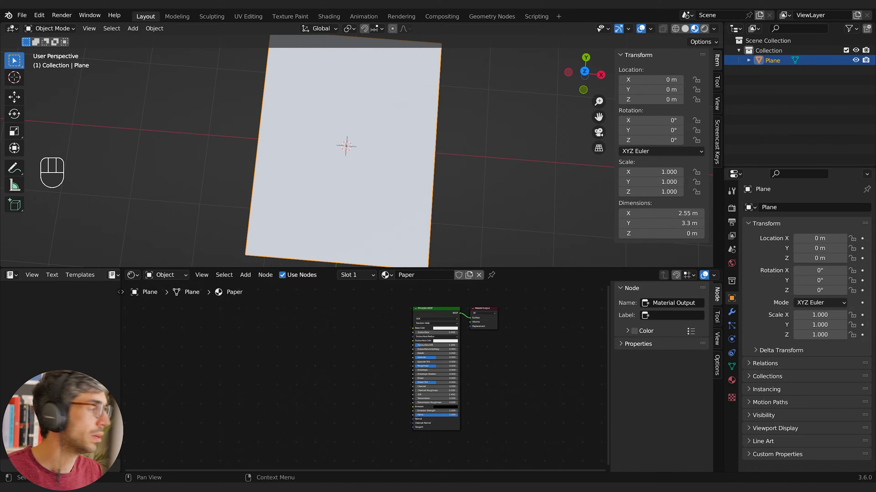
pyautogui.moveTo(662, 253); pyautogui.dragTo(291, 321)
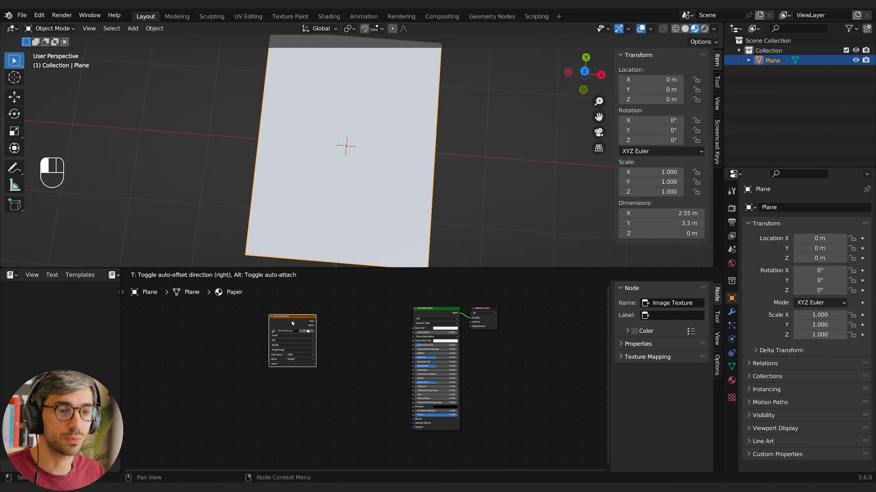
# Reposition the Image Texture node and connect its Color output to the Principled BSDF's Base Color
pyautogui.scroll(5, 354, 314)
pyautogui.moveTo(354, 315); pyautogui.dragTo(360, 352, button='middle')
pyautogui.moveTo(268, 329); pyautogui.dragTo(303, 337)
pyautogui.moveTo(385, 354); pyautogui.dragTo(382, 347, button='middle')
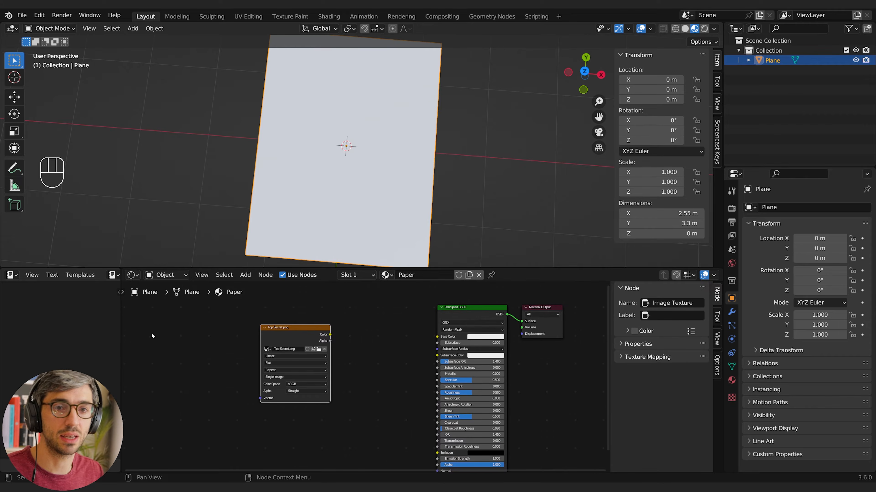
pyautogui.moveTo(330, 335); pyautogui.dragTo(437, 337)
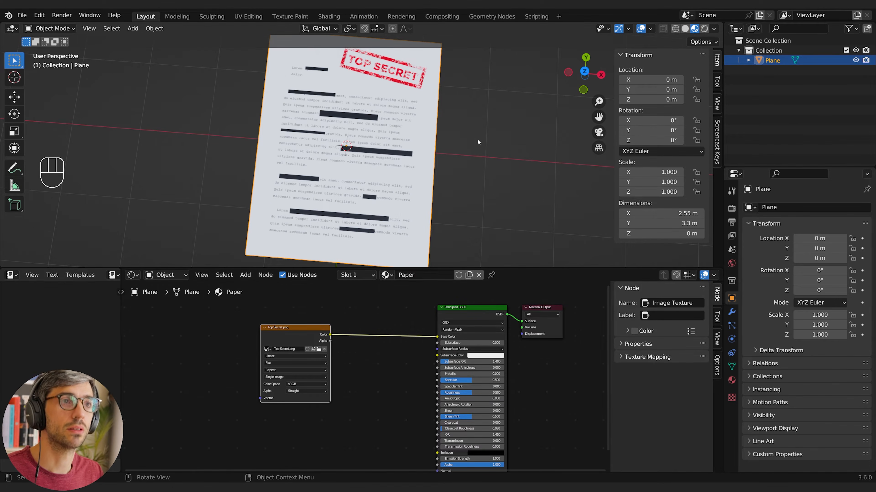
pyautogui.moveTo(473, 149); pyautogui.dragTo(438, 203, button='middle')
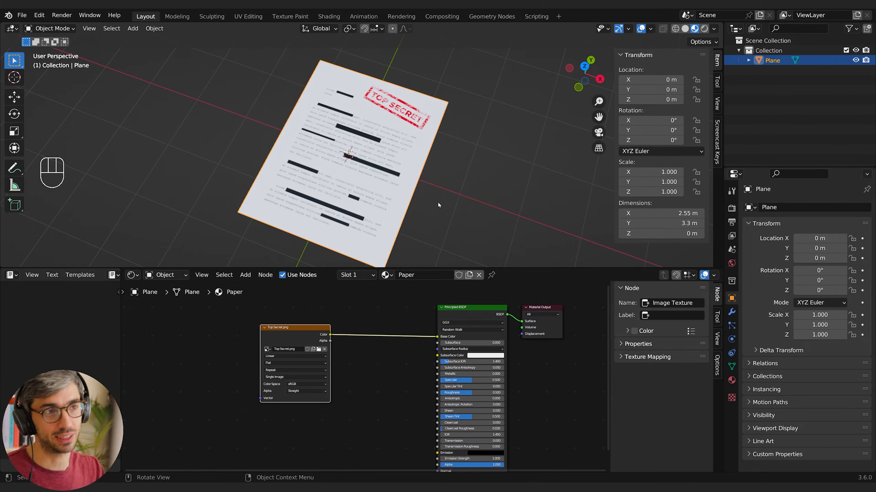
pyautogui.moveTo(437, 203); pyautogui.dragTo(439, 188, button='middle')
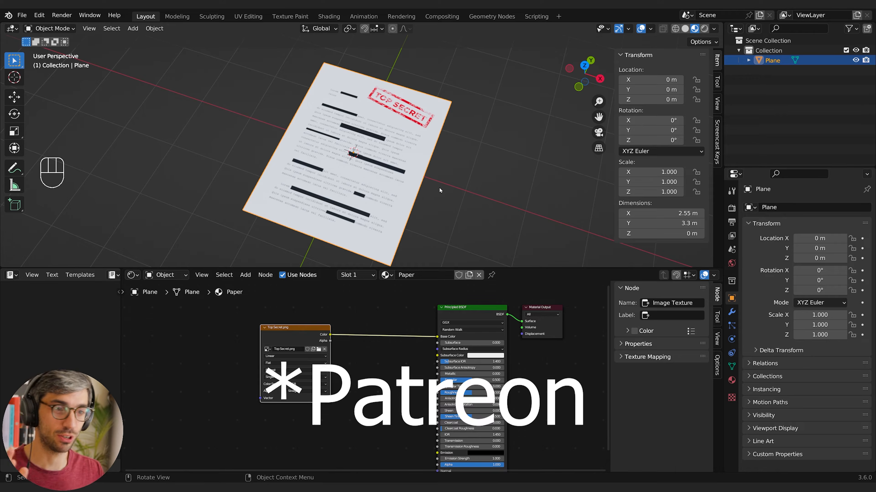
pyautogui.moveTo(439, 187); pyautogui.dragTo(439, 164, button='middle')
pyautogui.scroll(3, 462, 190)
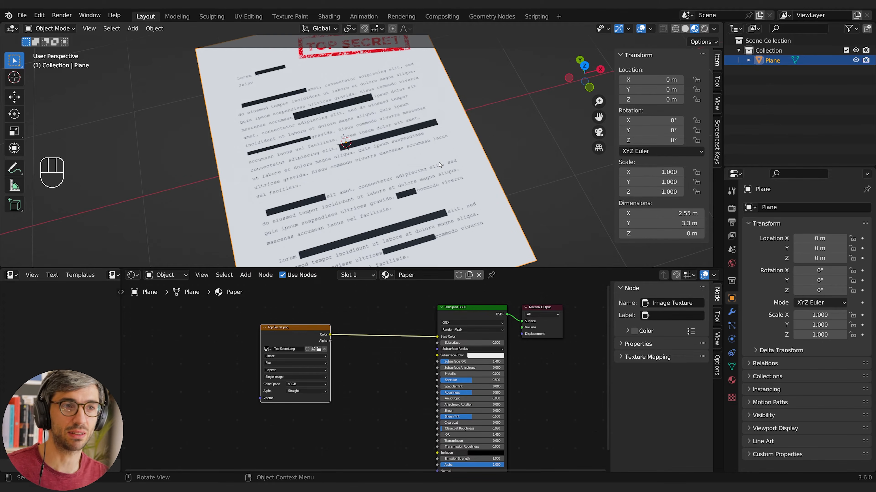
pyautogui.moveTo(439, 164); pyautogui.dragTo(432, 173, button='middle')
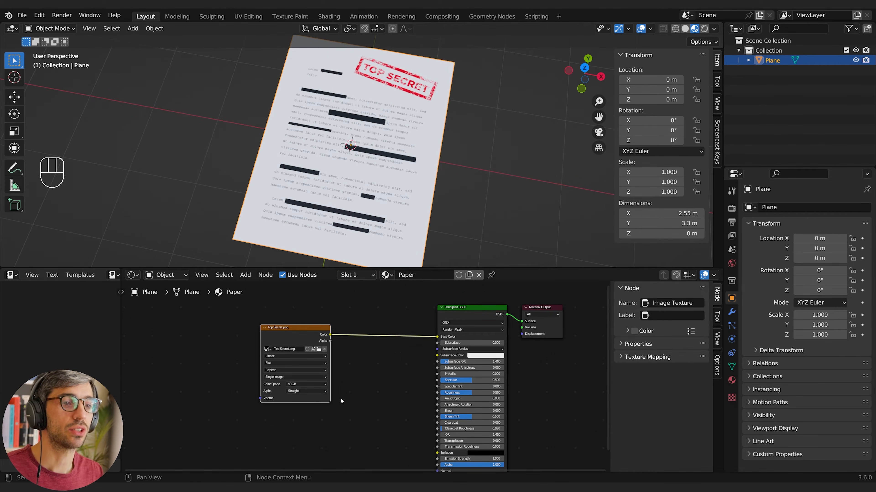
# Move the Image Texture node farther from the shader and add a Noise Texture node beside it
pyautogui.moveTo(340, 399); pyautogui.dragTo(357, 383, button='middle')
pyautogui.moveTo(313, 313); pyautogui.dragTo(258, 320)
pyautogui.click(281, 364)
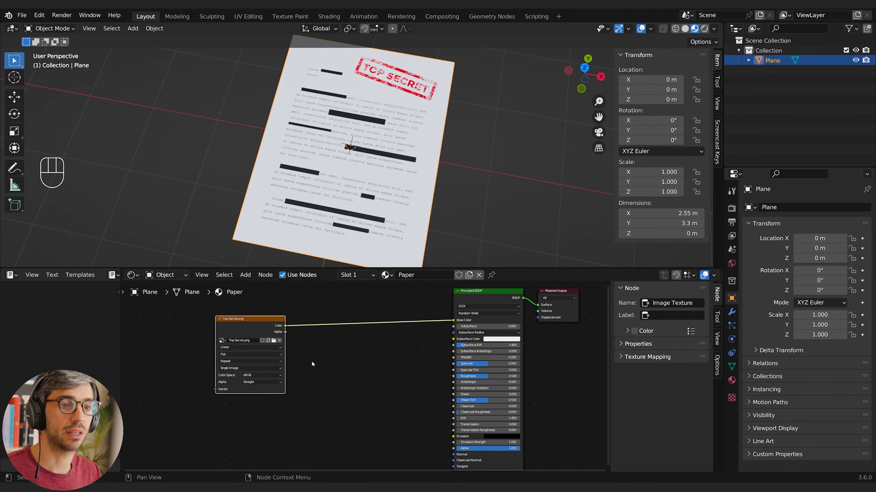
pyautogui.hotkey('shift', 'a')
pyautogui.write('noi')
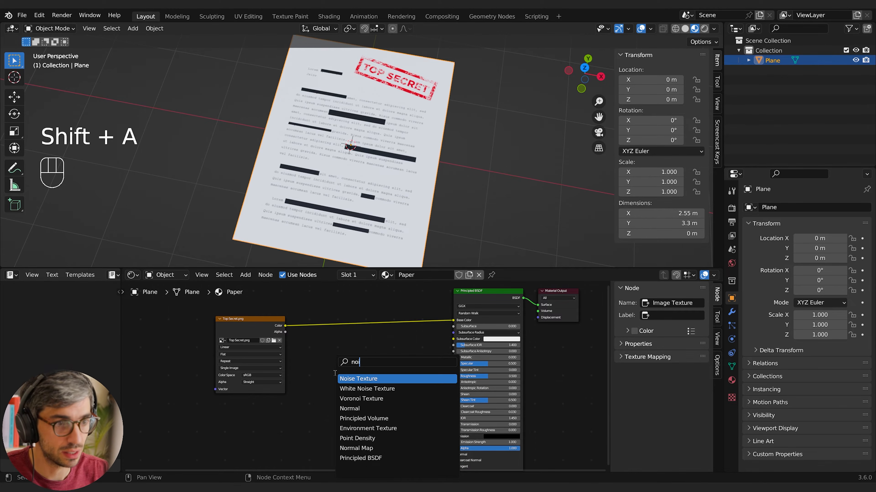
pyautogui.press('Return')
pyautogui.click(351, 372)
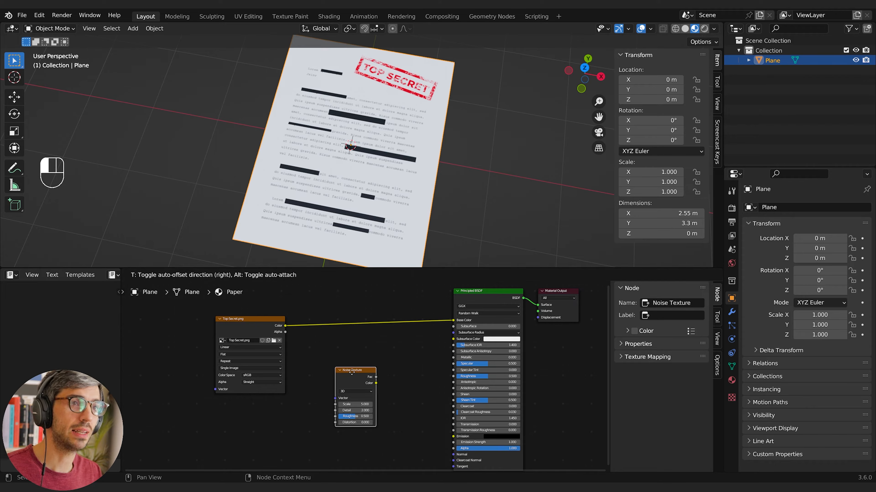
pyautogui.click(311, 358)
# Add a Mix node between the textures and the Principled BSDF and set its data type to Color
pyautogui.hotkey('shift', 'a')
pyautogui.click(371, 364)
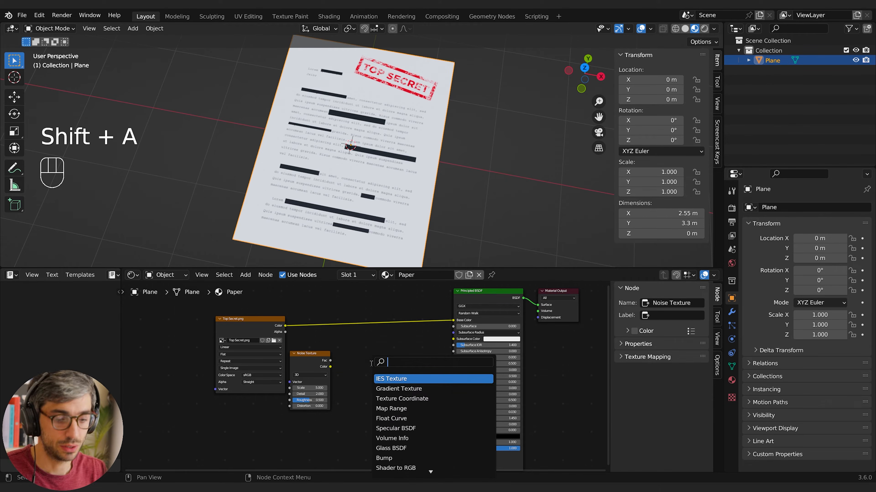
pyautogui.write('mix')
pyautogui.press('Return')
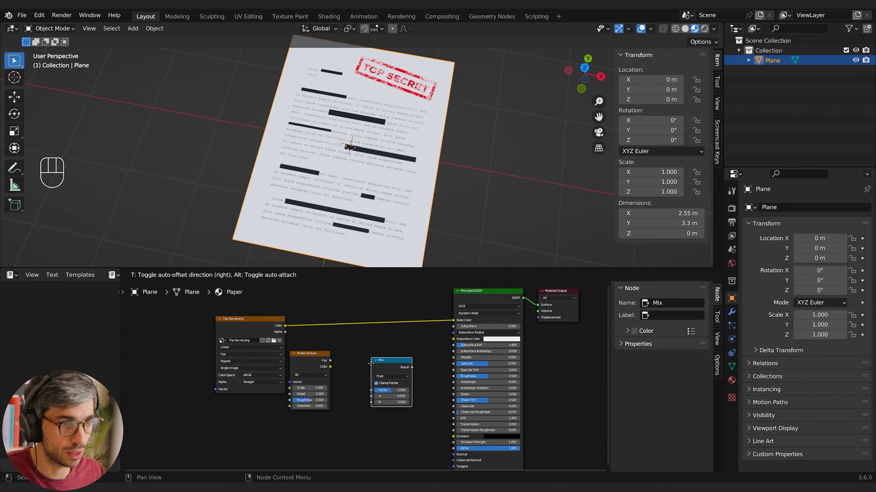
pyautogui.click(371, 363)
pyautogui.click(392, 377)
pyautogui.click(391, 394)
pyautogui.scroll(3, 338, 386)
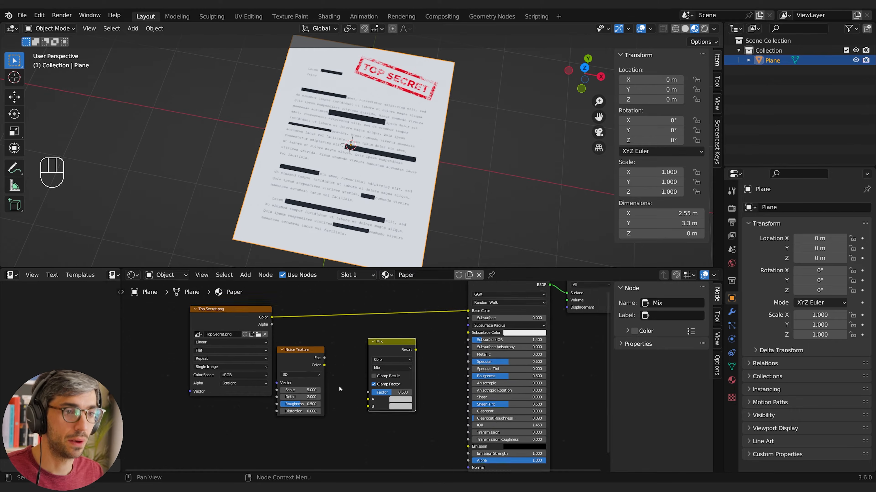
# Link the noise Fac to Mix input A, the image Color to B, and the Mix Result to Base Color
pyautogui.moveTo(315, 350); pyautogui.dragTo(371, 403)
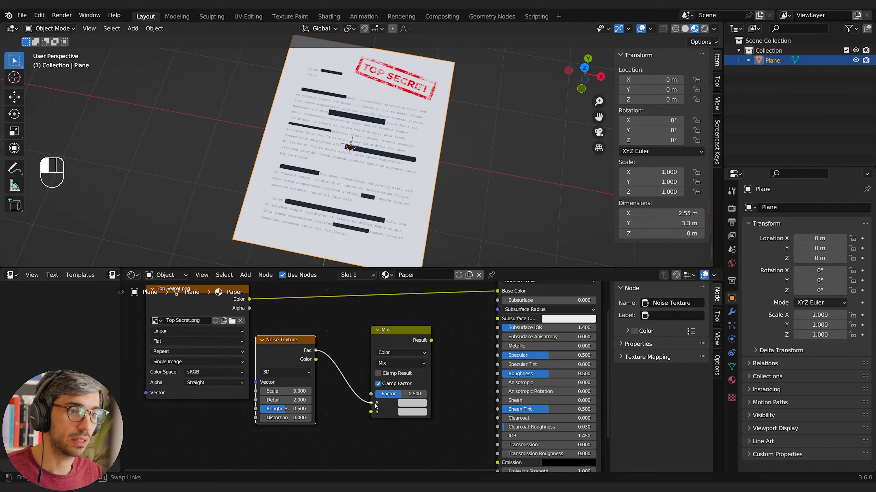
pyautogui.moveTo(256, 294); pyautogui.dragTo(323, 372)
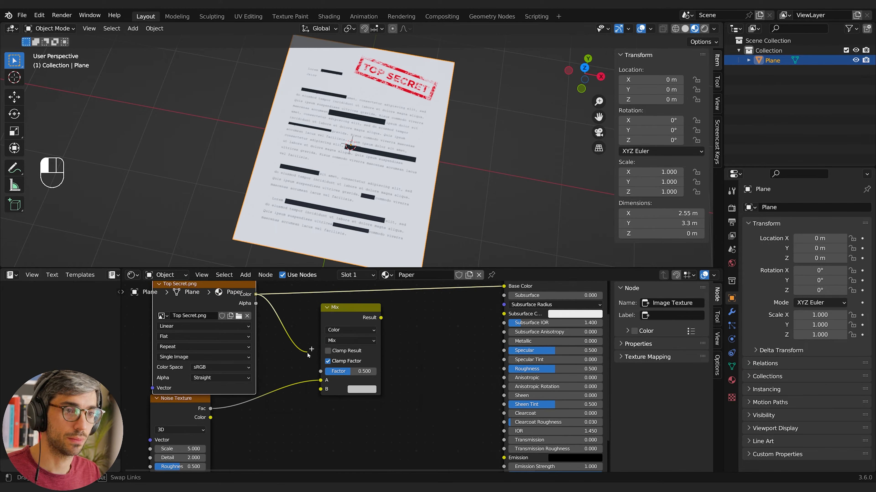
pyautogui.moveTo(422, 369); pyautogui.dragTo(389, 402, button='middle')
pyautogui.moveTo(349, 351); pyautogui.dragTo(471, 320)
# Set the Mix node's Factor to 1.000 and its blending mode to Multiply
pyautogui.moveTo(305, 407); pyautogui.dragTo(329, 401, button='middle')
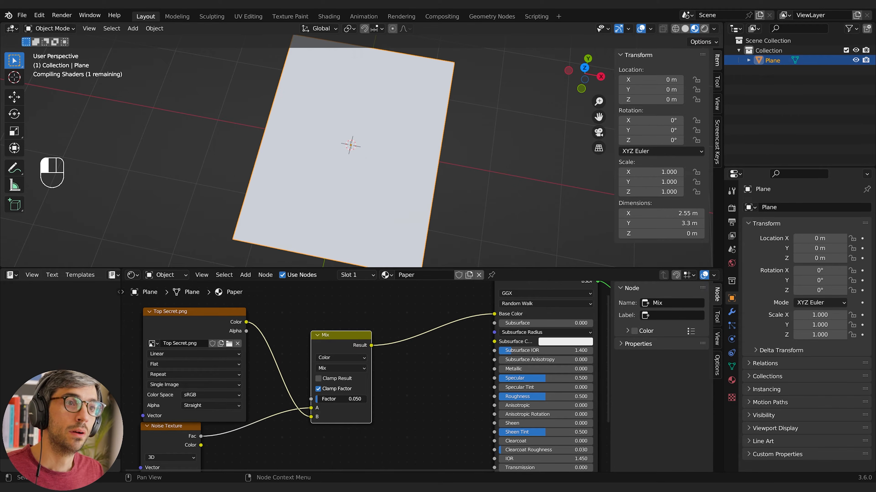
pyautogui.moveTo(321, 401); pyautogui.dragTo(366, 400)
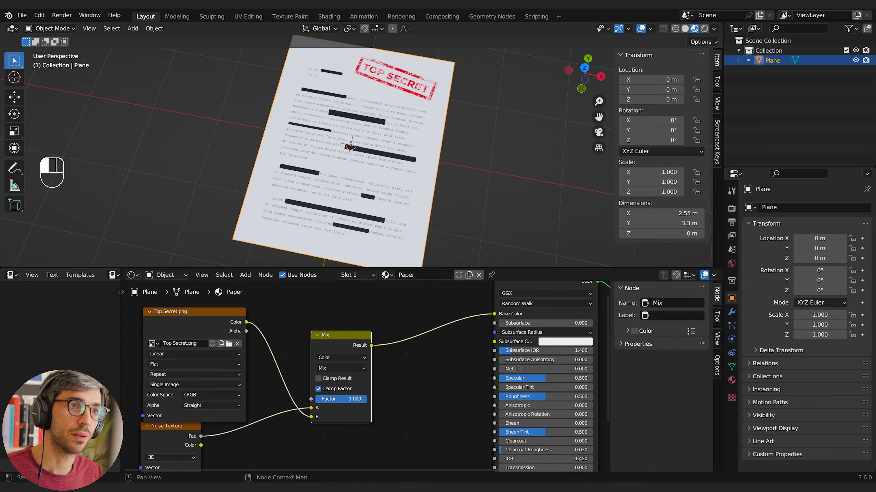
pyautogui.click(340, 368)
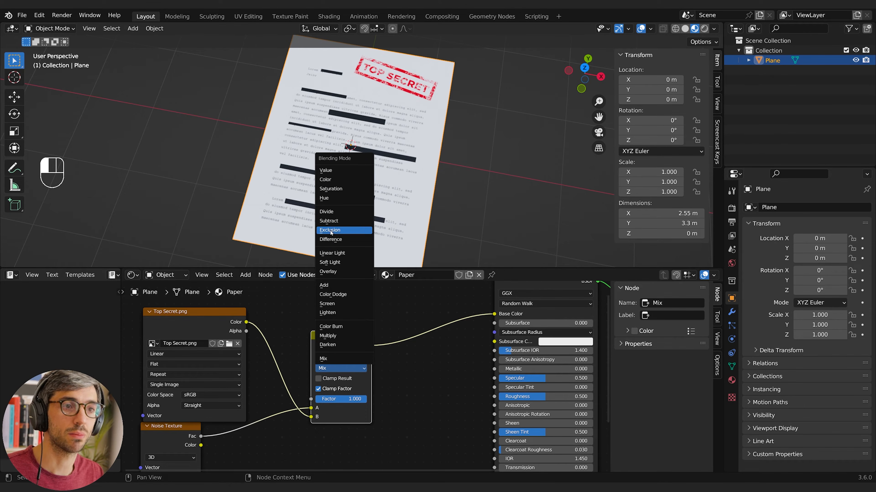
pyautogui.click(328, 335)
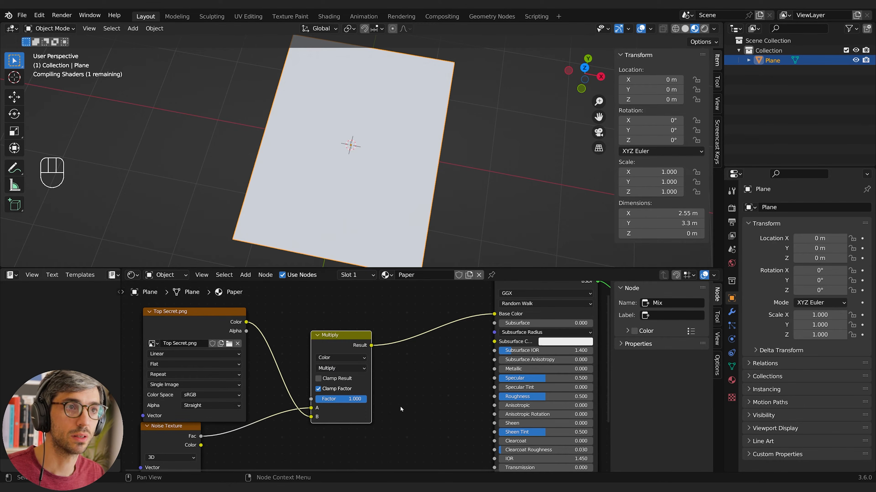
# Insert a Color Ramp node on the link between the Noise Texture's Fac output and the Multiply node
pyautogui.moveTo(359, 439); pyautogui.dragTo(453, 362, button='middle')
pyautogui.moveTo(257, 364); pyautogui.dragTo(148, 378)
pyautogui.hotkey('shift', 'a')
pyautogui.write('colo')
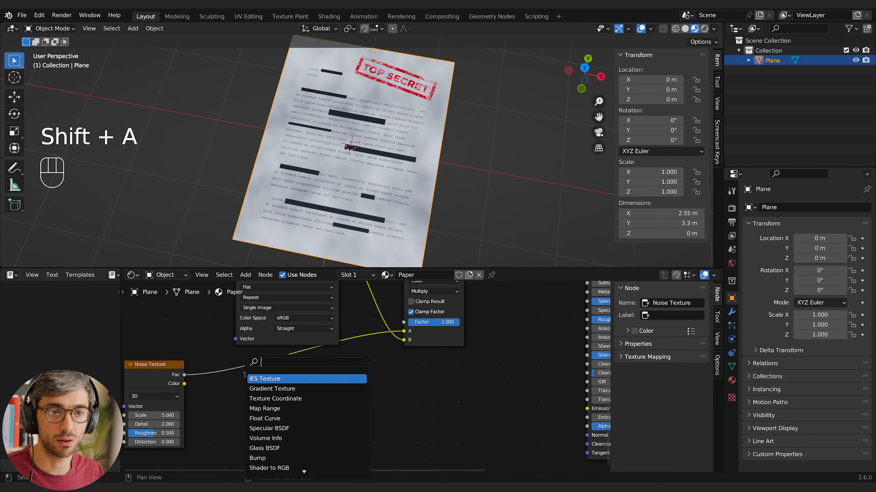
pyautogui.press('Return')
pyautogui.click(243, 374)
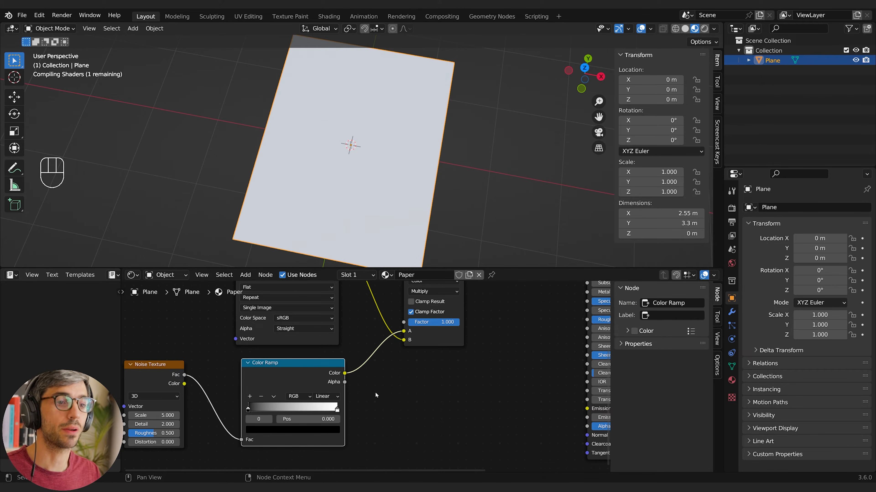
# Move the Color Ramp's black stop to 0.133 and set the Noise Texture's Scale to 2, Detail to 12 and Roughness to 0.820
pyautogui.moveTo(193, 371); pyautogui.dragTo(190, 371)
pyautogui.moveTo(336, 424); pyautogui.dragTo(339, 433, button='middle')
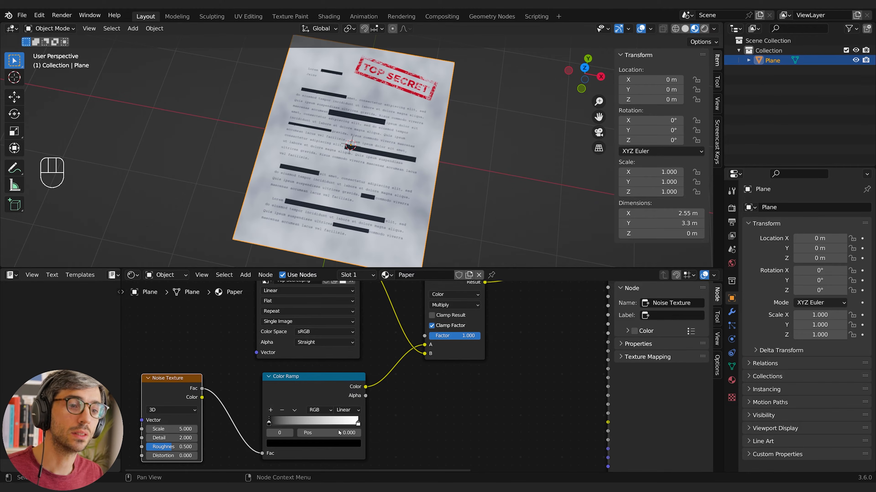
pyautogui.moveTo(269, 422); pyautogui.dragTo(282, 421)
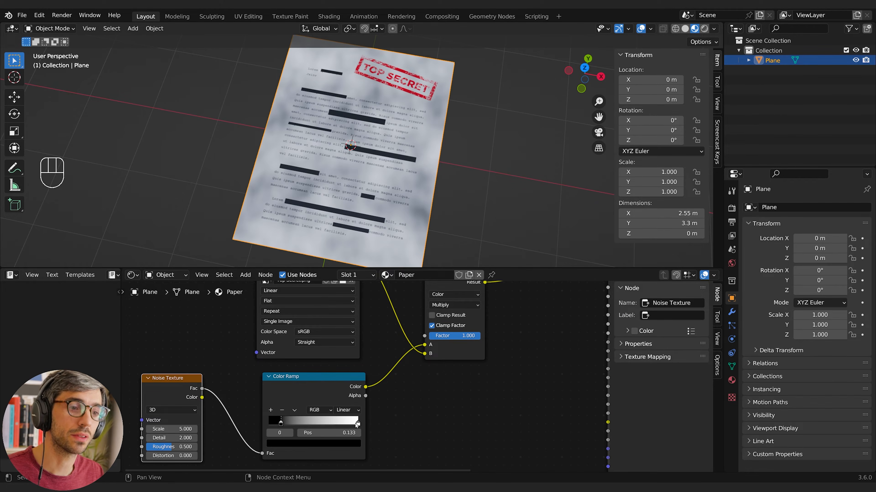
pyautogui.moveTo(356, 425); pyautogui.dragTo(355, 425)
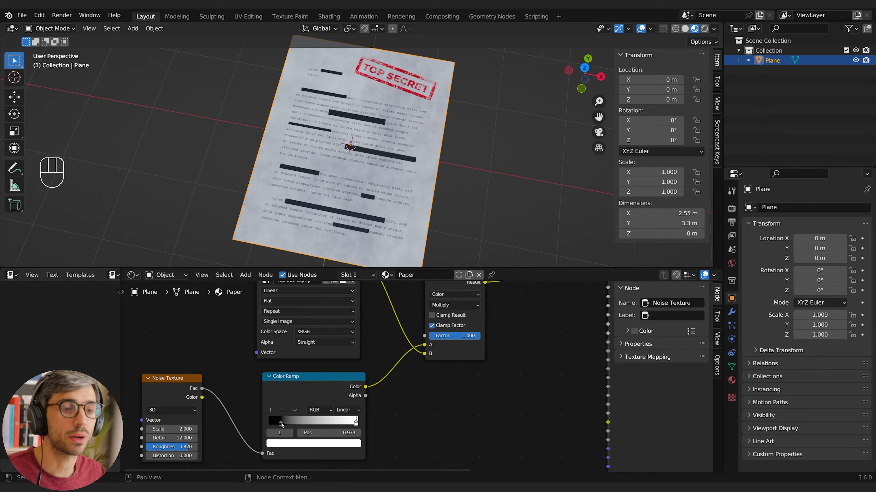
pyautogui.click(281, 423)
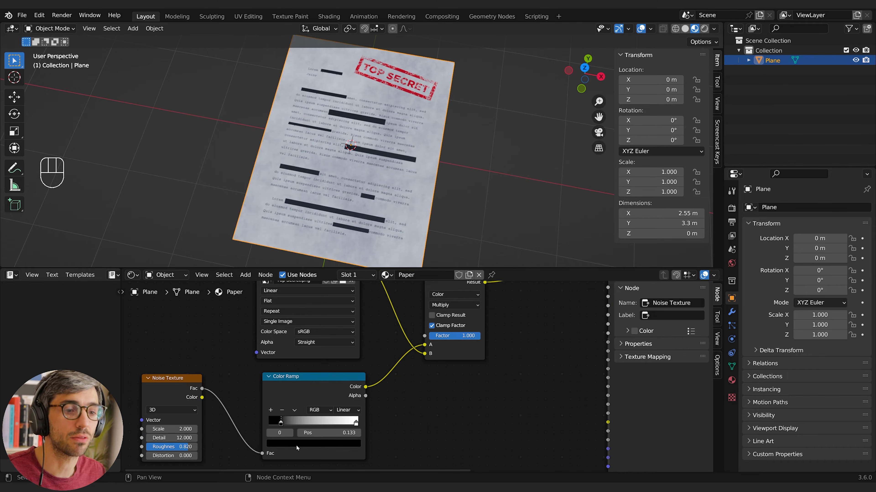
# Recolor the Color Ramp's dark stop to orange-brown and bring the stops closer together, with the dark one at 0.293
pyautogui.click(296, 444)
pyautogui.moveTo(297, 358)
pyautogui.mouseDown()
pyautogui.moveTo(289, 366)
pyautogui.moveTo(338, 357)
pyautogui.moveTo(338, 340)
pyautogui.moveTo(299, 323)
pyautogui.moveTo(289, 368)
pyautogui.mouseUp()
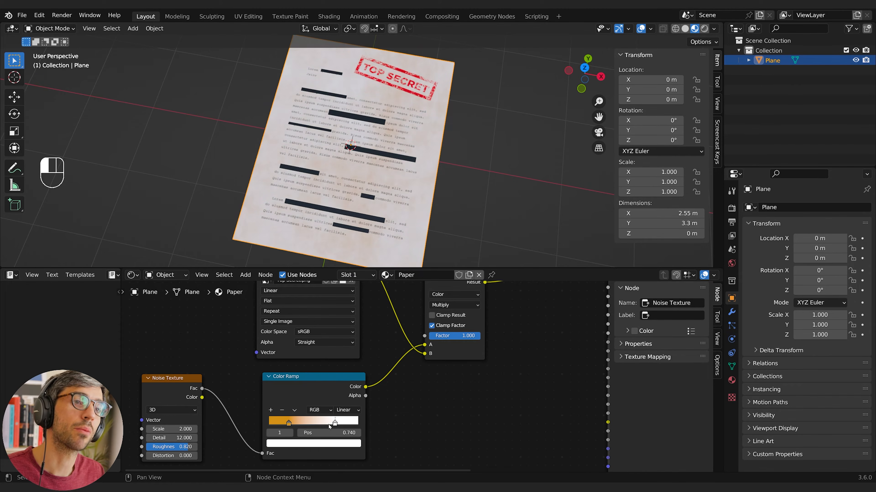
pyautogui.click(340, 422)
pyautogui.moveTo(338, 424); pyautogui.dragTo(332, 425)
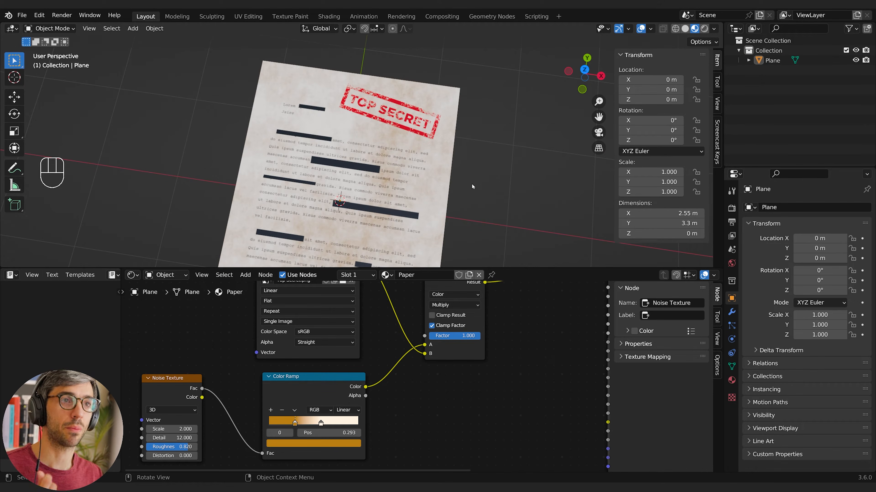
# Duplicate the Noise Texture node and place the copy below the Color Ramp
pyautogui.scroll(-3, 462, 424)
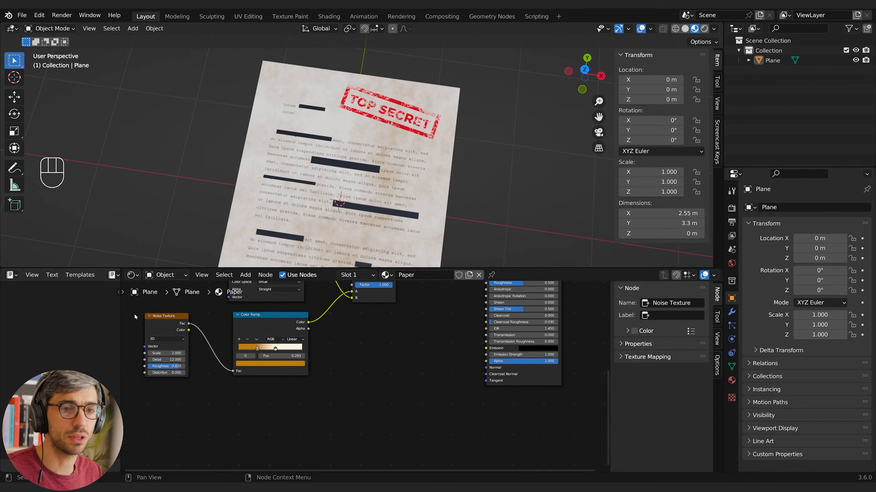
pyautogui.hotkey('shift', 'd')
pyautogui.click(372, 391)
pyautogui.moveTo(371, 391); pyautogui.dragTo(322, 395, button='middle')
pyautogui.moveTo(323, 395); pyautogui.dragTo(259, 416)
pyautogui.click(328, 370)
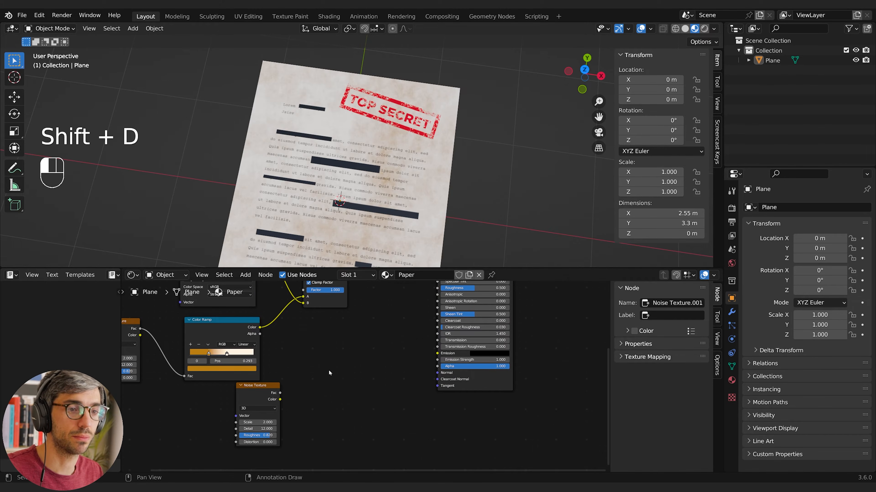
# Add a Bump node between the duplicated Noise Texture and the Principled BSDF
pyautogui.hotkey('shift', 'a')
pyautogui.click(322, 368)
pyautogui.write('bu')
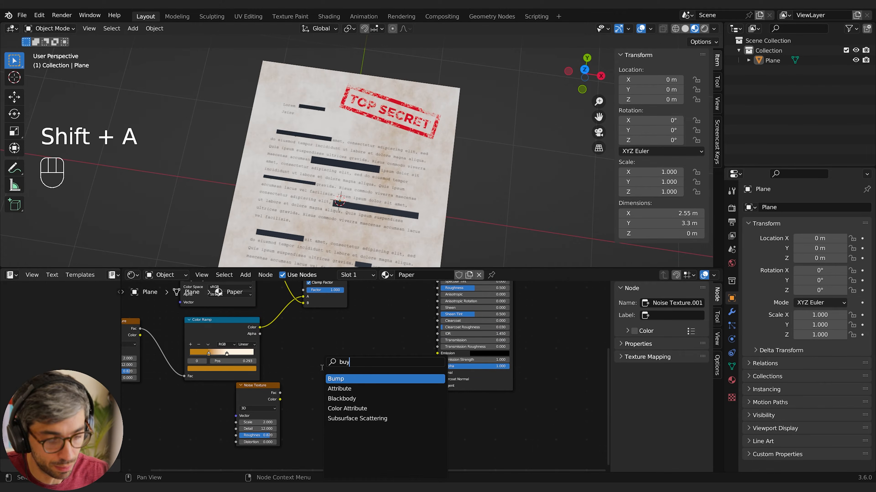
pyautogui.press('Return')
pyautogui.click(322, 368)
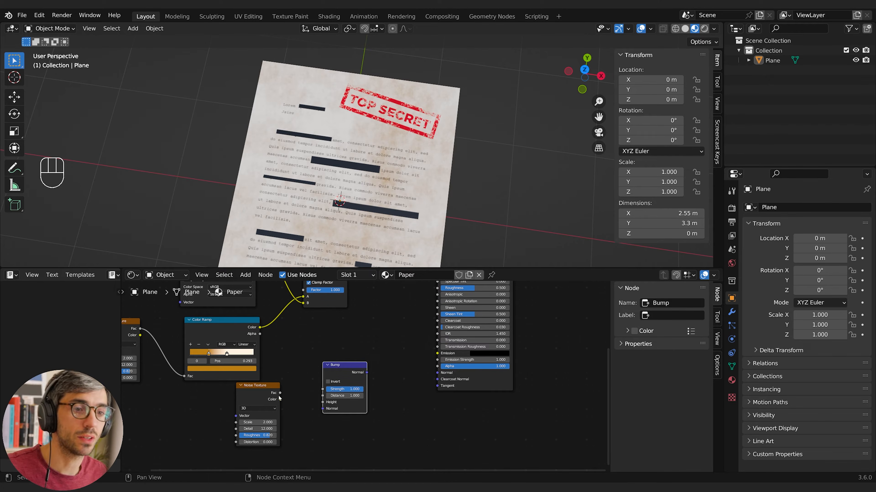
# Link the duplicated noise's Fac to the Bump Height and the Bump to the shader's Normal, with Distance at 0.1
pyautogui.moveTo(280, 393); pyautogui.dragTo(323, 402)
pyautogui.moveTo(366, 373); pyautogui.dragTo(438, 372)
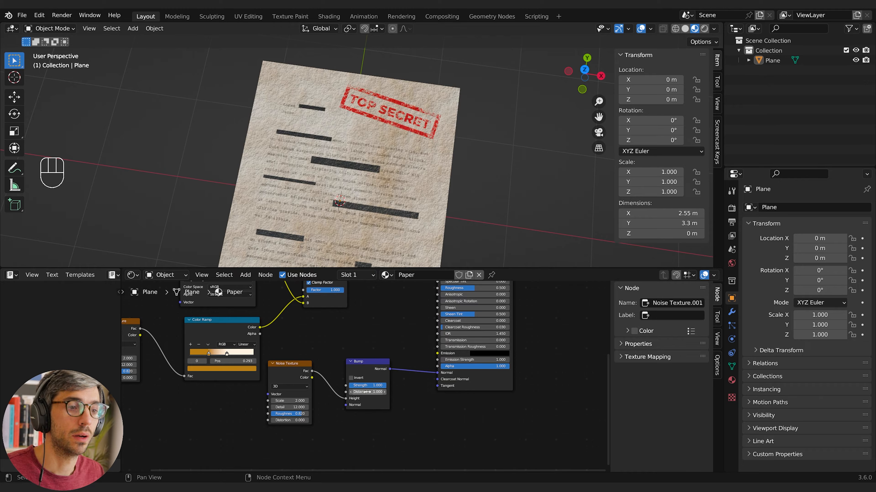
pyautogui.click(368, 393)
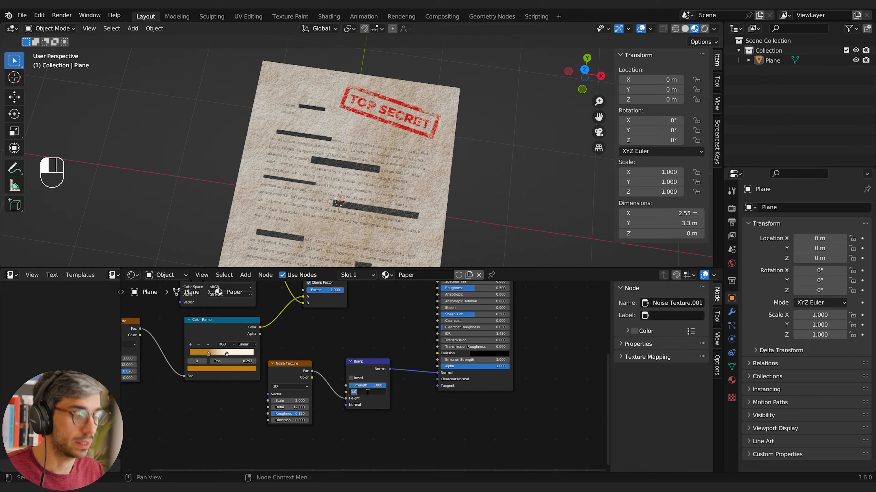
pyautogui.write('.1')
pyautogui.press('Return')
# Set the Principled BSDF's Roughness to 0.769 and its Specular to 0.473
pyautogui.moveTo(384, 254); pyautogui.dragTo(384, 158, button='middle')
pyautogui.scroll(5, 384, 219)
pyautogui.moveTo(400, 205); pyautogui.dragTo(379, 185, button='middle')
pyautogui.scroll(-4, 379, 185)
pyautogui.moveTo(516, 363); pyautogui.dragTo(504, 364, button='middle')
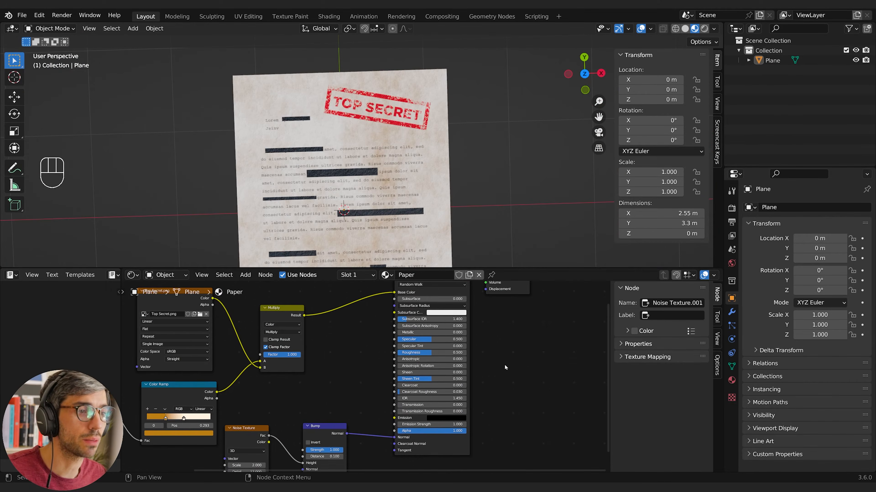
pyautogui.moveTo(512, 318); pyautogui.dragTo(462, 338, button='middle')
pyautogui.moveTo(376, 373); pyautogui.dragTo(388, 373)
pyautogui.moveTo(474, 210); pyautogui.dragTo(427, 131, button='middle')
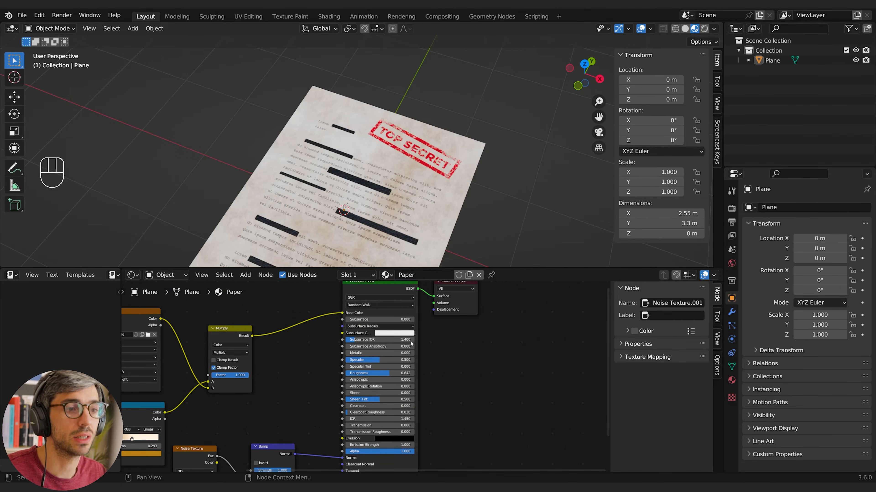
pyautogui.moveTo(392, 373); pyautogui.dragTo(398, 373)
pyautogui.moveTo(461, 384)
pyautogui.mouseDown(button='middle')
pyautogui.moveTo(453, 368)
pyautogui.moveTo(459, 382)
pyautogui.mouseUp(button='middle')
pyautogui.moveTo(374, 359)
pyautogui.mouseDown()
pyautogui.moveTo(358, 360)
pyautogui.moveTo(373, 359)
pyautogui.mouseUp()
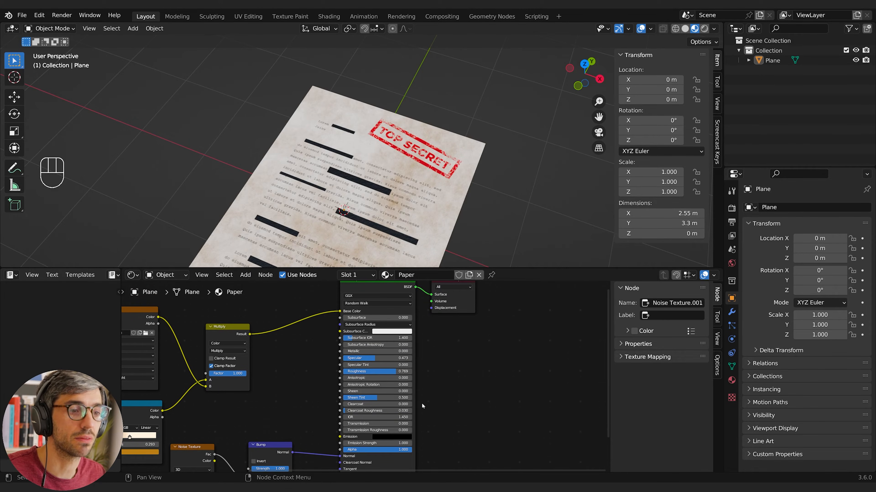
# Select the paper plane and switch the viewport to rendered shading
pyautogui.moveTo(366, 179); pyautogui.dragTo(457, 205, button='middle')
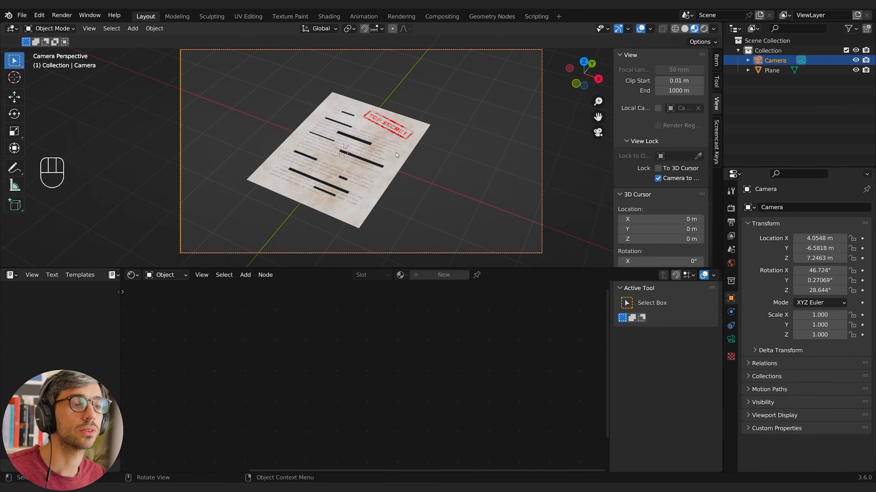
pyautogui.click(345, 155)
pyautogui.click(703, 29)
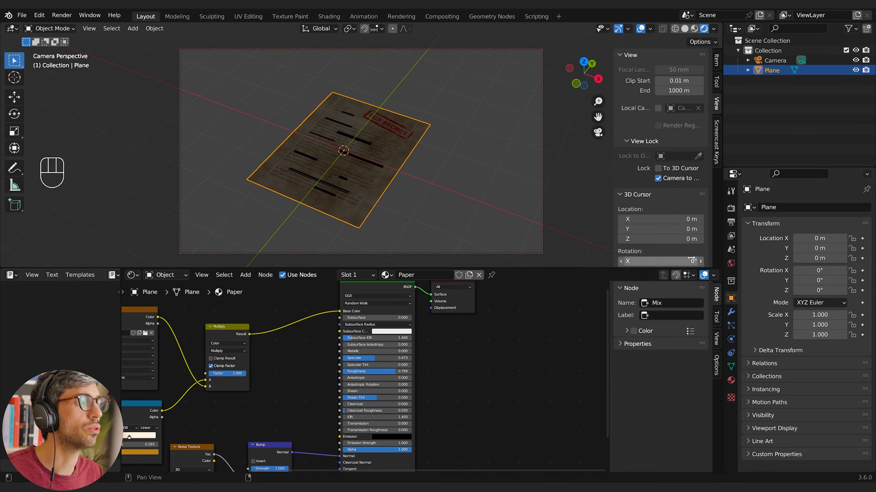
# Enable Ambient Occlusion, Bloom and Screen Space Reflections in the Eevee render settings
pyautogui.click(731, 208)
pyautogui.click(755, 278)
pyautogui.click(754, 290)
pyautogui.click(755, 329)
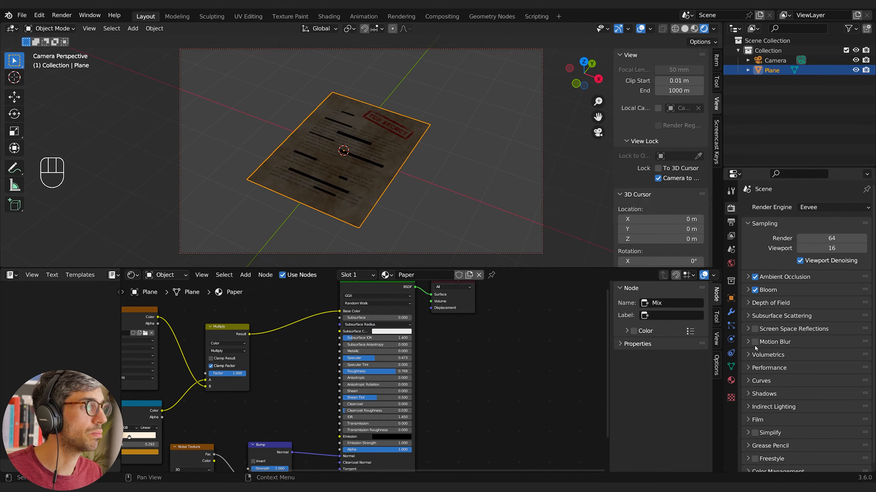
pyautogui.keyDown('shift'); pyautogui.moveTo(330, 144); pyautogui.dragTo(425, 137, button='middle'); pyautogui.keyUp('shift')
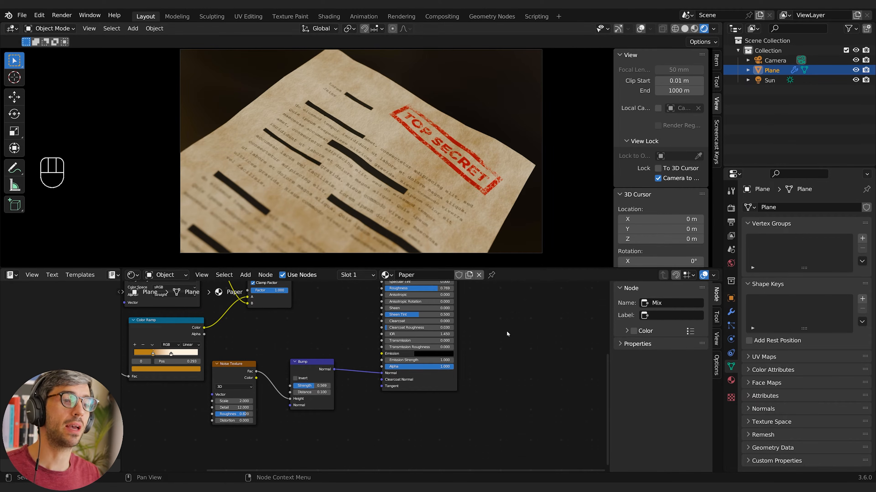
pyautogui.moveTo(506, 330); pyautogui.dragTo(517, 358, button='middle')
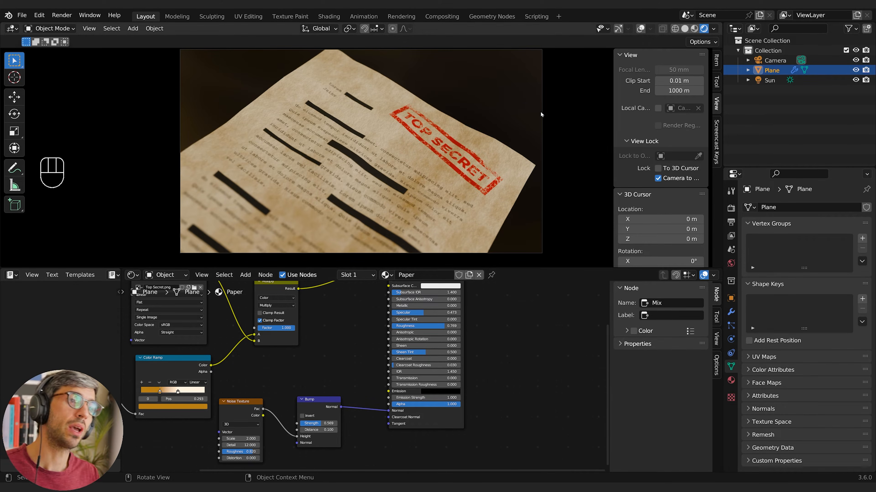
pyautogui.moveTo(509, 302); pyautogui.dragTo(541, 341, button='middle')
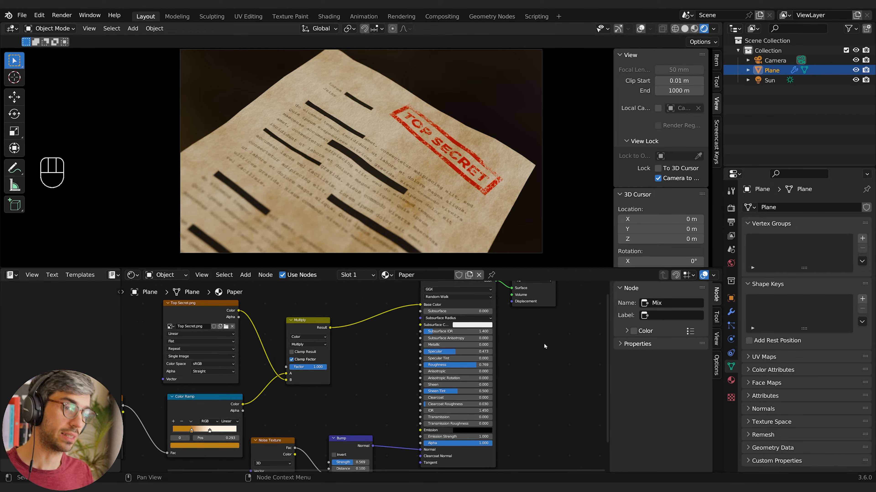
# Move all the texture, Color Ramp, Multiply and Bump nodes away from the Principled BSDF to free space before it
pyautogui.scroll(-4, 539, 368)
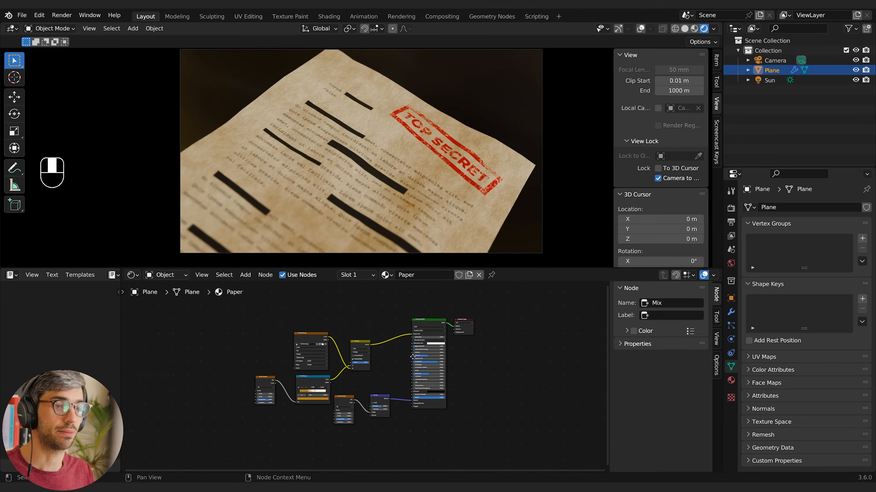
pyautogui.scroll(2, 412, 357)
pyautogui.press('b')
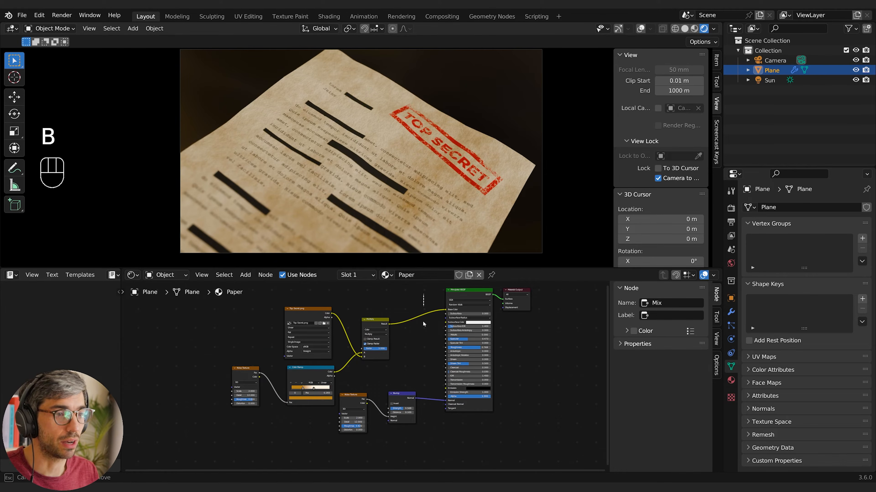
pyautogui.moveTo(421, 302); pyautogui.dragTo(164, 444)
pyautogui.press('g')
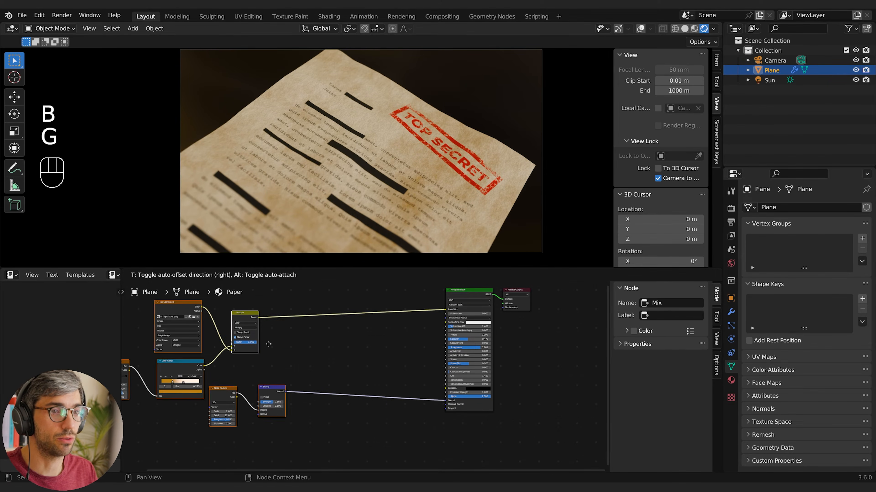
pyautogui.scroll(2, 381, 348)
pyautogui.keyDown('shift'); pyautogui.moveTo(380, 348); pyautogui.dragTo(331, 364, button='middle'); pyautogui.keyUp('shift')
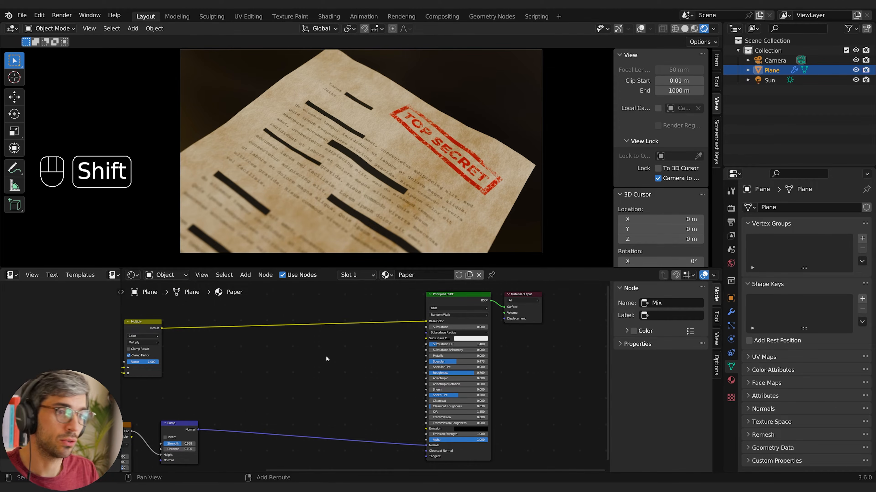
# Add a Gradient Texture node in the gap before the Principled BSDF and set its type to Spherical
pyautogui.hotkey('shift', 'a')
pyautogui.write('gra')
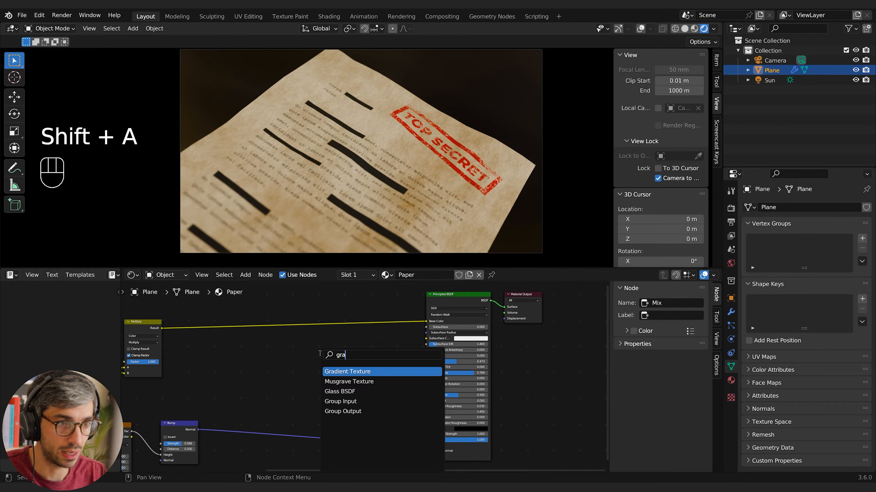
pyautogui.press('Return')
pyautogui.click(337, 370)
pyautogui.scroll(2, 337, 367)
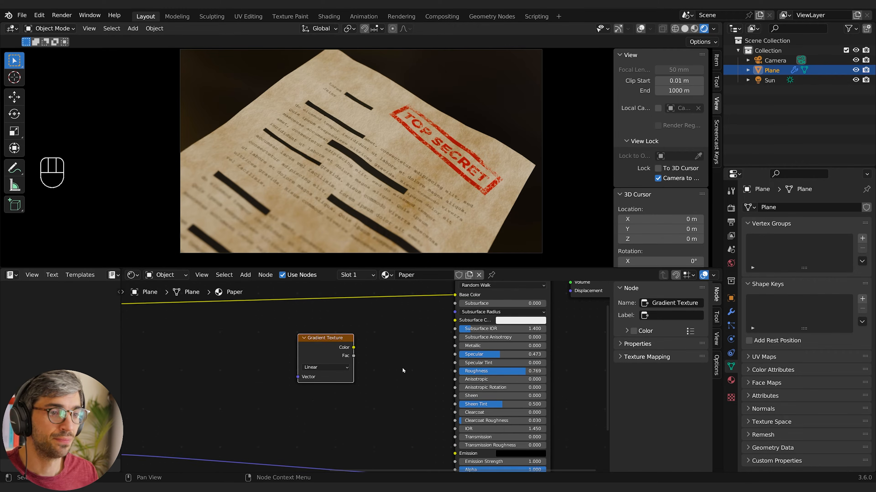
pyautogui.click(318, 370)
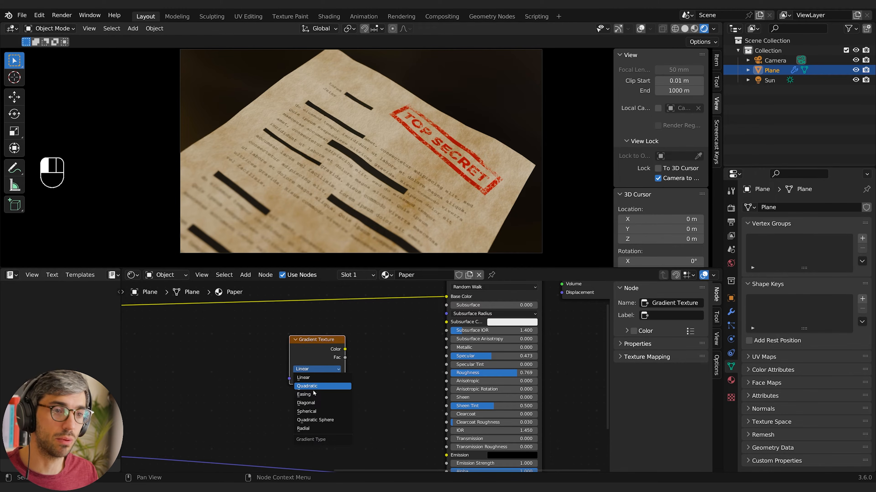
pyautogui.click(317, 412)
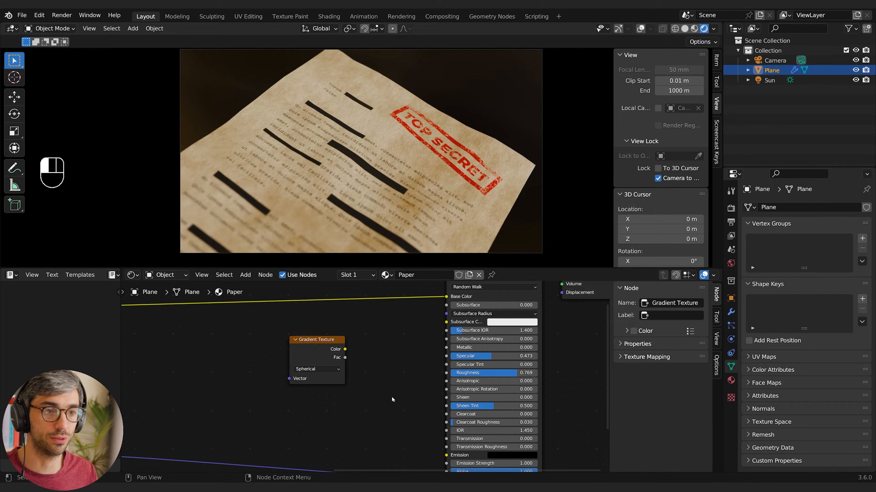
pyautogui.moveTo(391, 396); pyautogui.dragTo(357, 374, button='middle')
pyautogui.click(308, 343)
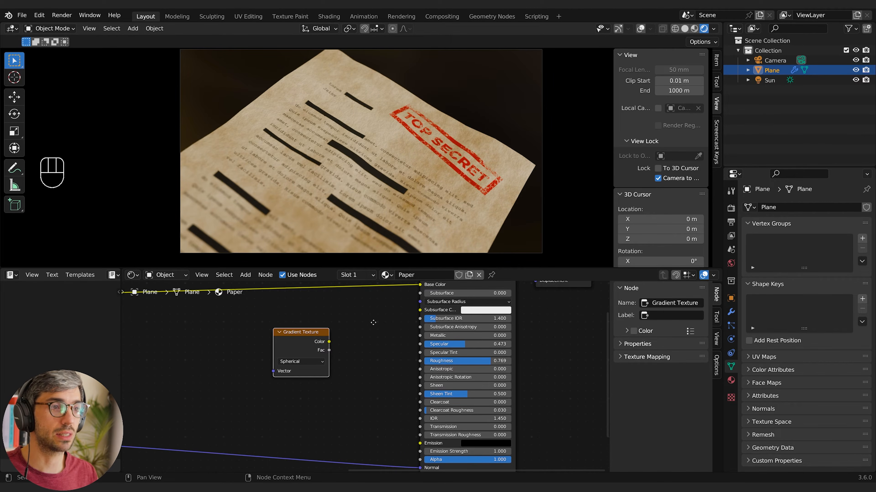
pyautogui.moveTo(374, 322)
pyautogui.mouseDown(button='middle')
pyautogui.moveTo(363, 334)
pyautogui.moveTo(380, 307)
pyautogui.mouseUp(button='middle')
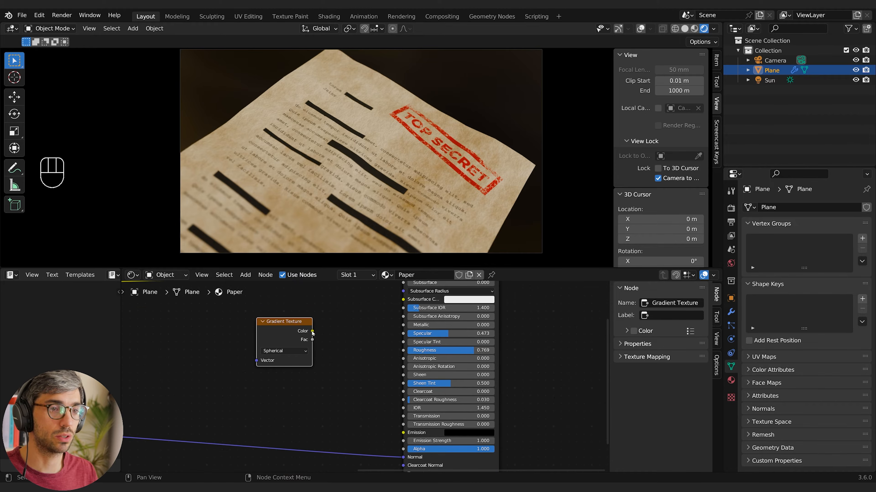
# Connect the Gradient Texture's Fac output to both the Emission and Base Color inputs of the Principled BSDF
pyautogui.moveTo(312, 331); pyautogui.dragTo(403, 433)
pyautogui.moveTo(341, 410); pyautogui.dragTo(381, 430, button='middle')
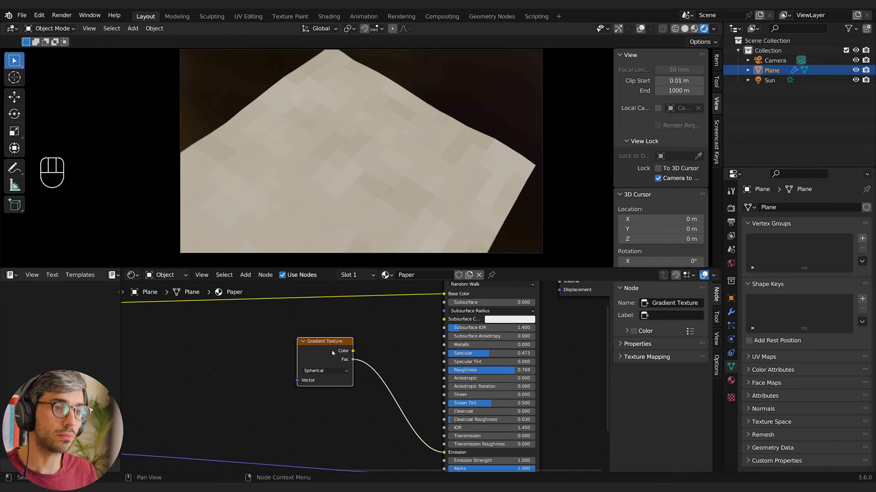
pyautogui.moveTo(329, 349); pyautogui.dragTo(283, 347)
pyautogui.moveTo(356, 359); pyautogui.dragTo(365, 383, button='middle')
pyautogui.moveTo(409, 333); pyautogui.dragTo(358, 364)
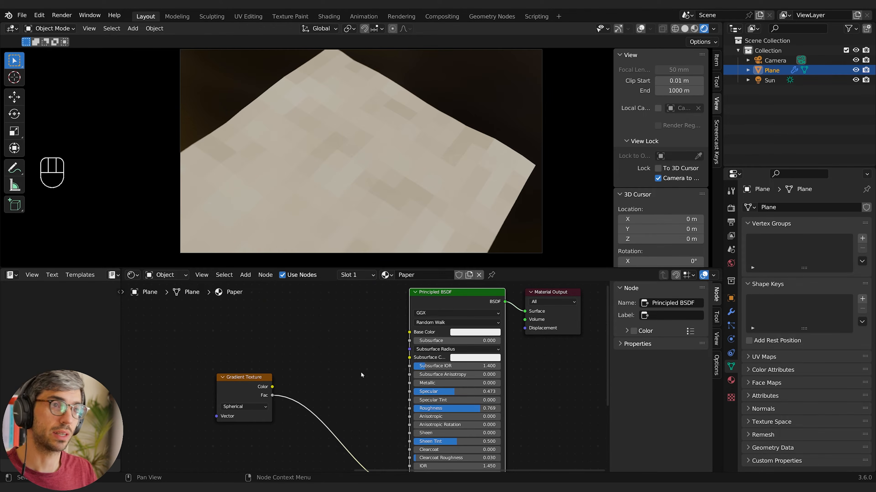
pyautogui.moveTo(272, 395); pyautogui.dragTo(409, 332)
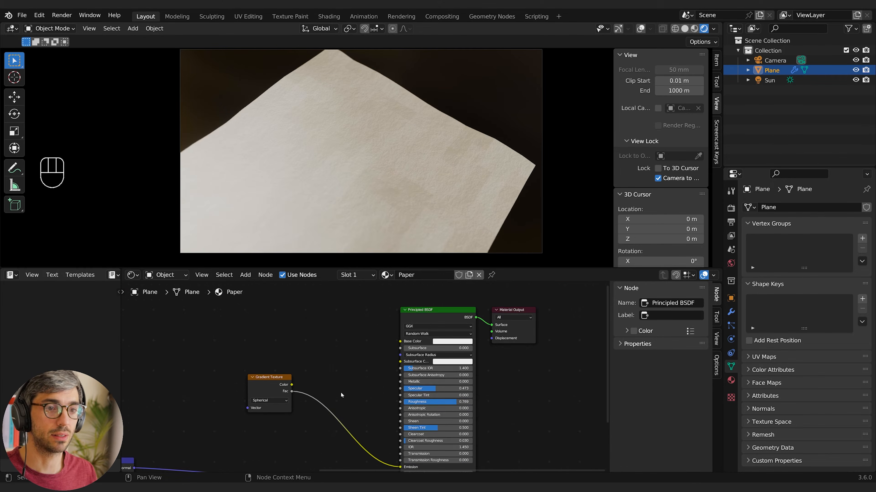
pyautogui.scroll(-3, 337, 375)
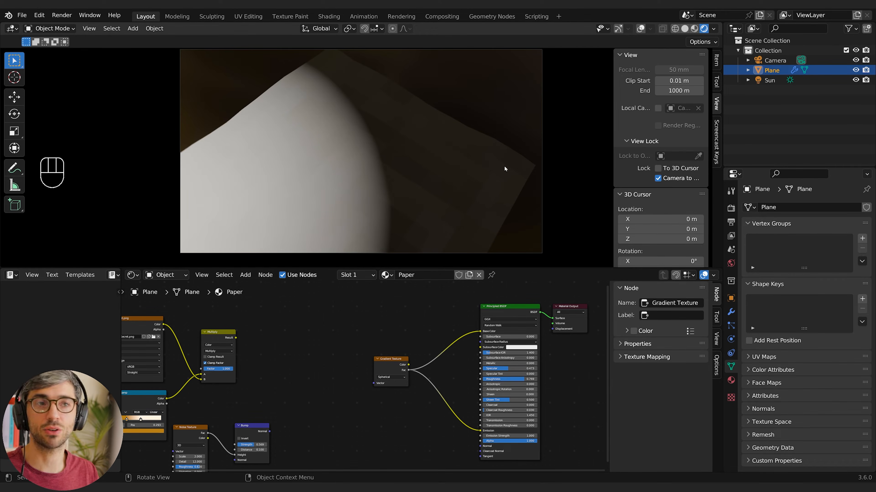
# Unlock the camera from the view, leave the camera view, show overlays and gizmos, and look down on the paper from above
pyautogui.click(656, 179)
pyautogui.scroll(-1, 446, 170)
pyautogui.scroll(-5, 425, 193)
pyautogui.moveTo(446, 170)
pyautogui.mouseDown(button='middle')
pyautogui.moveTo(404, 201)
pyautogui.moveTo(439, 173)
pyautogui.mouseUp(button='middle')
pyautogui.scroll(-4, 424, 192)
pyautogui.scroll(7, 404, 201)
pyautogui.moveTo(508, 171); pyautogui.dragTo(553, 167, button='middle')
pyautogui.click(640, 29)
pyautogui.click(618, 28)
pyautogui.keyDown('shift'); pyautogui.moveTo(506, 126); pyautogui.dragTo(494, 146, button='middle'); pyautogui.keyUp('shift')
pyautogui.moveTo(493, 146); pyautogui.dragTo(296, 141, button='middle')
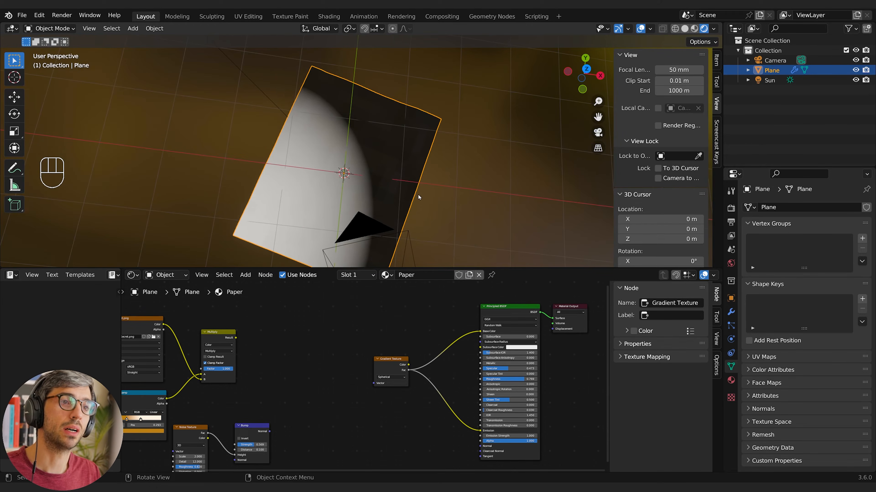
pyautogui.moveTo(418, 195); pyautogui.dragTo(440, 187, button='middle')
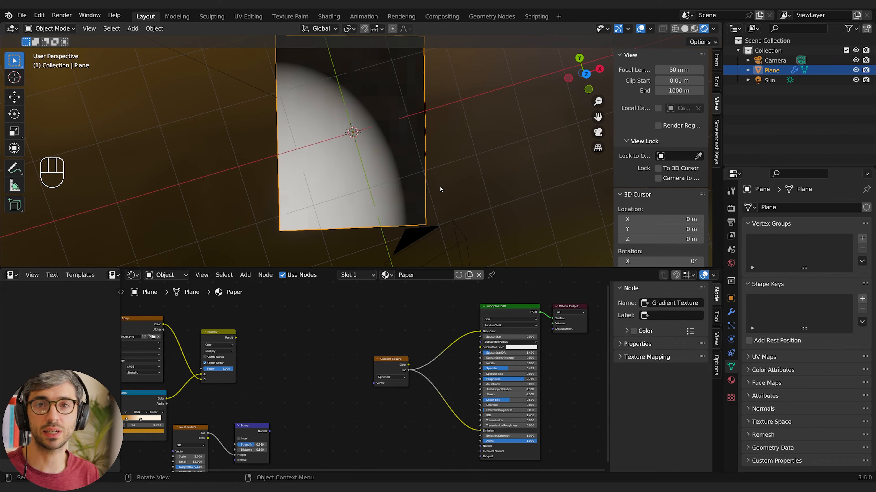
# Add a Texture Coordinate node in front of the Gradient Texture node
pyautogui.hotkey('shift', 'a')
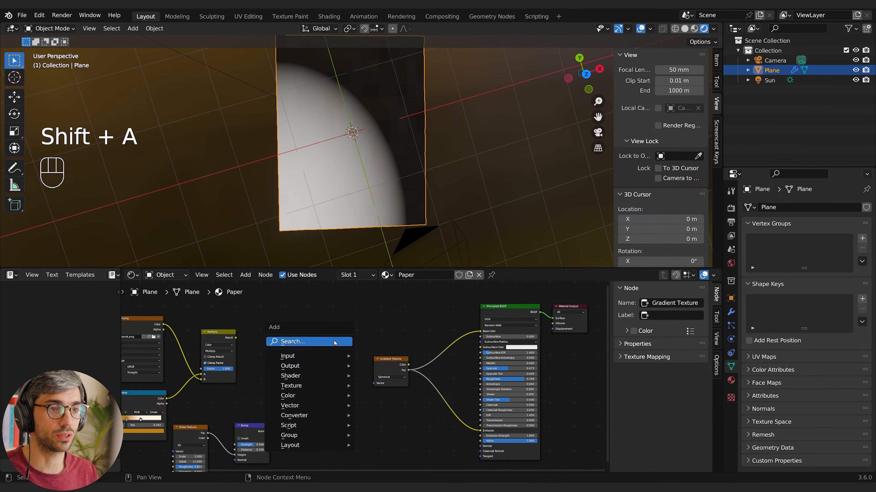
pyautogui.click(336, 341)
pyautogui.write('text')
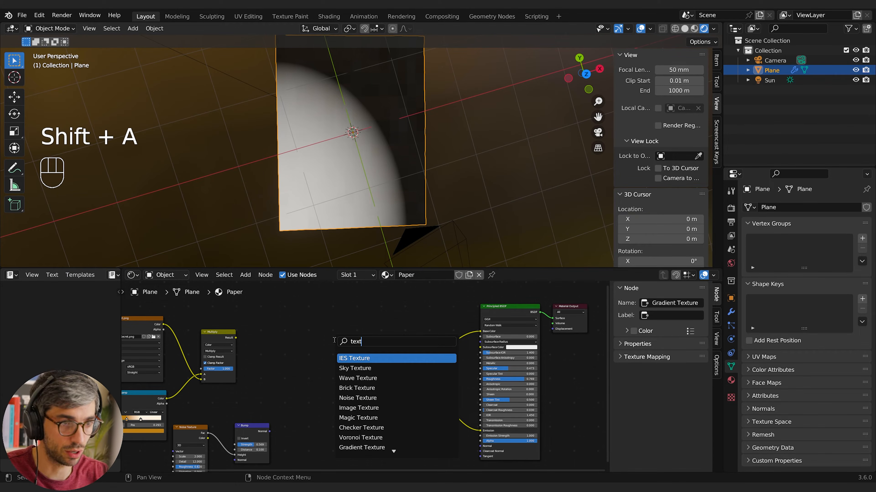
pyautogui.write('ure coord')
pyautogui.press('Return')
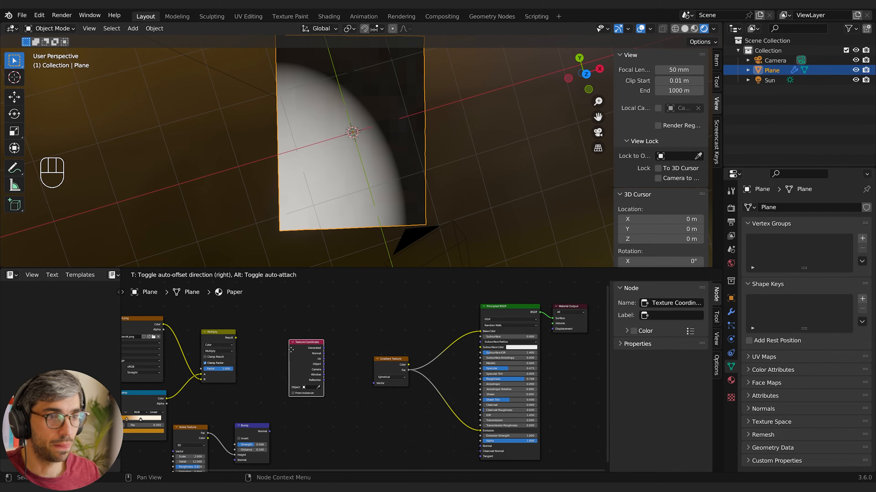
pyautogui.click(324, 369)
# Feed the Gradient Texture's Vector input from the Generated coordinates, and replace that link with the Object output
pyautogui.moveTo(324, 366); pyautogui.dragTo(385, 387)
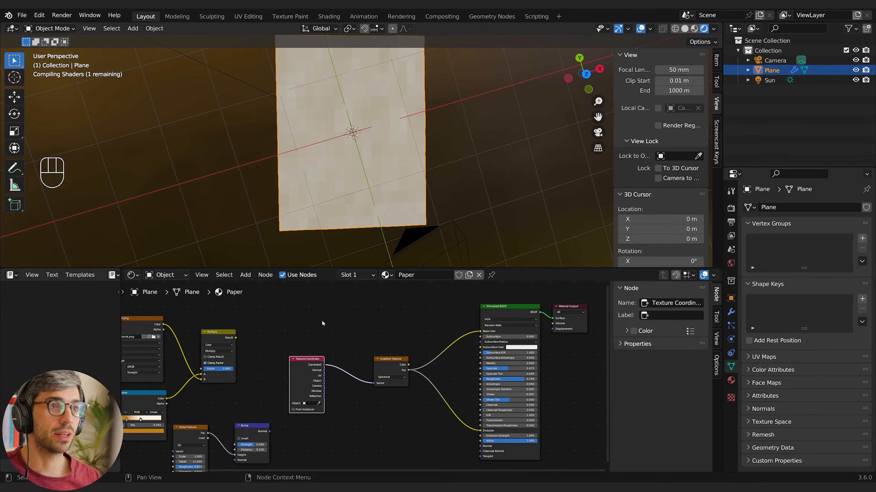
pyautogui.moveTo(466, 207); pyautogui.dragTo(439, 224, button='middle')
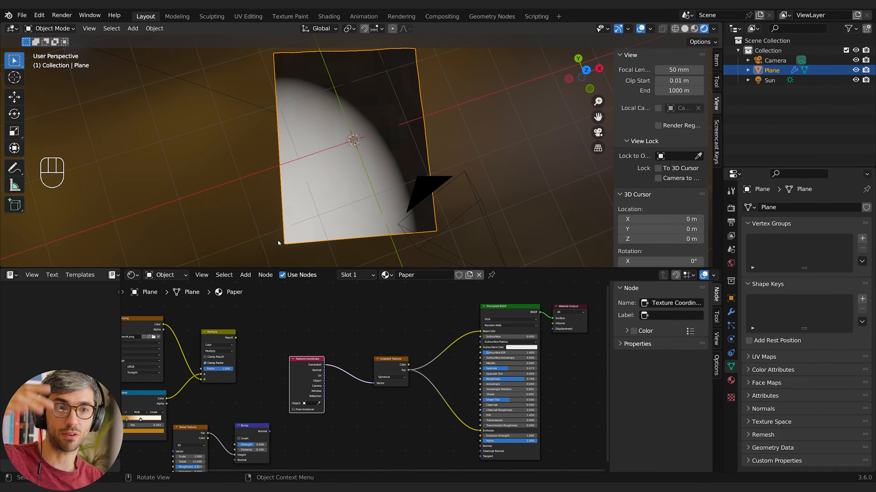
pyautogui.moveTo(323, 382); pyautogui.dragTo(374, 383)
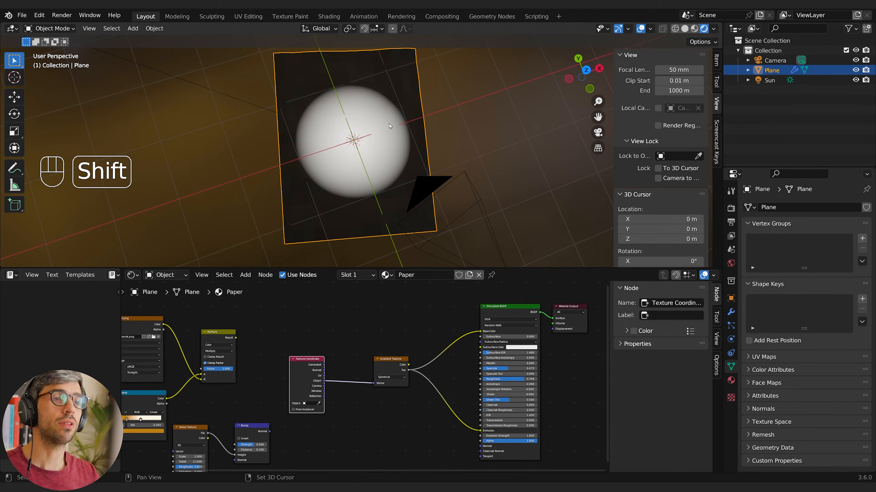
# Add a Plain Axes empty and move it in the horizontal plane to the paper's corner, off the centre of the gradient
pyautogui.hotkey('shift', 'a')
pyautogui.moveTo(350, 219)
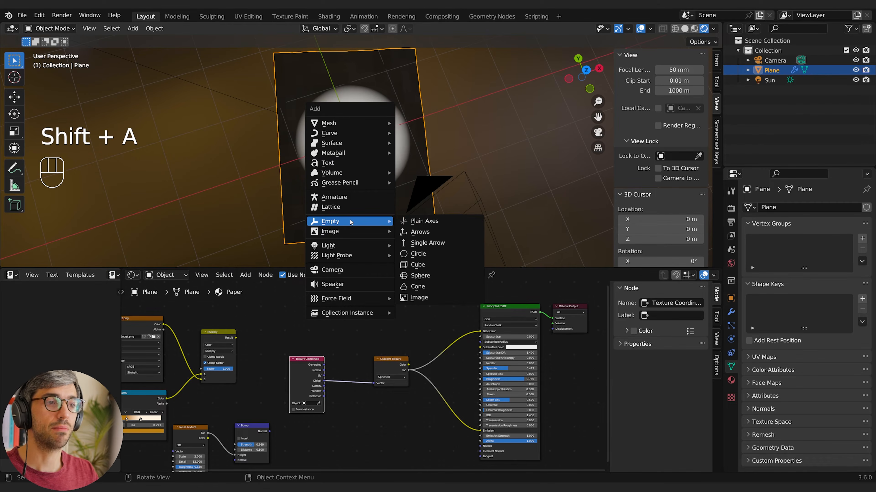
pyautogui.click(440, 224)
pyautogui.moveTo(447, 205); pyautogui.dragTo(406, 197, button='middle')
pyautogui.press('g')
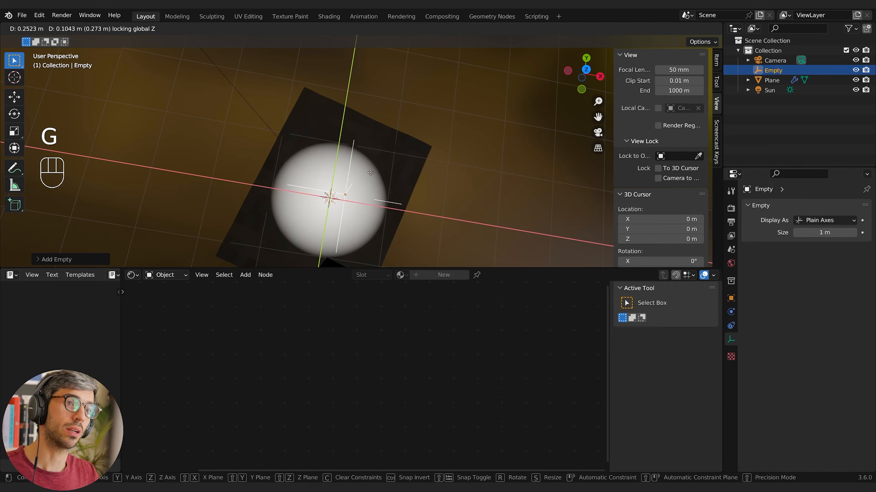
pyautogui.click(415, 146)
pyautogui.moveTo(414, 146); pyautogui.dragTo(417, 164, button='middle')
pyautogui.press('shift')
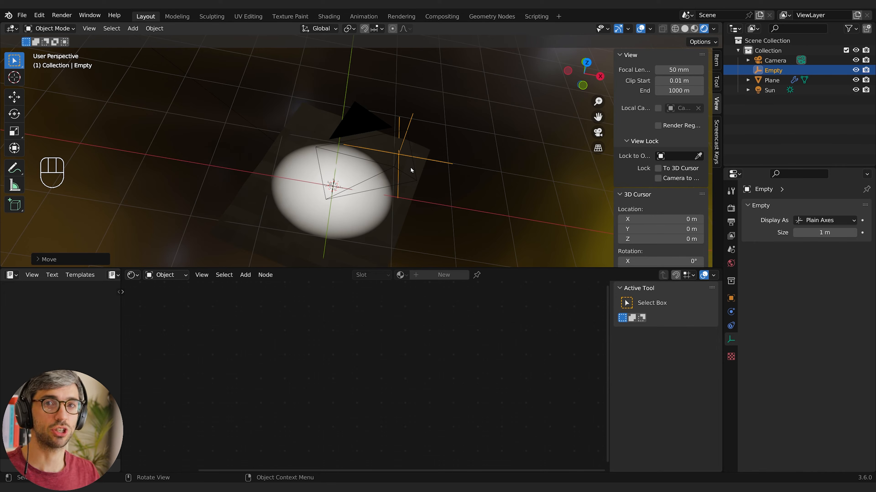
pyautogui.moveTo(410, 168); pyautogui.dragTo(459, 195, button='middle')
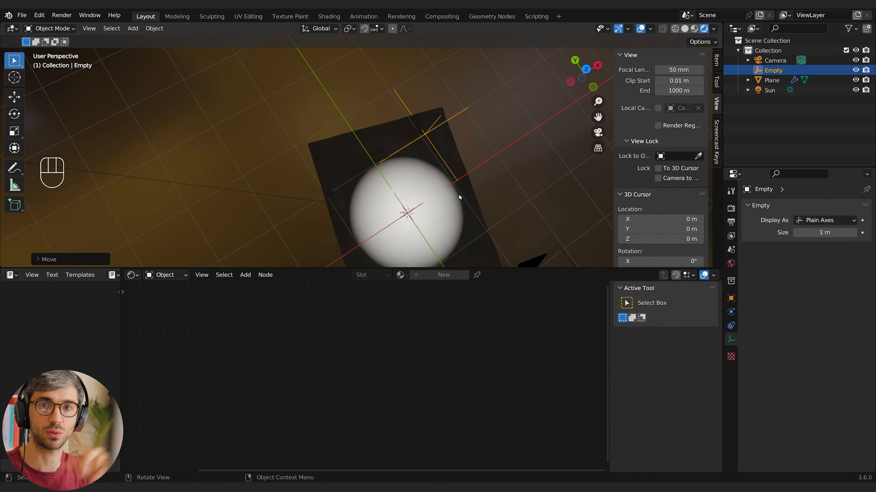
pyautogui.moveTo(463, 195); pyautogui.dragTo(464, 175, button='middle')
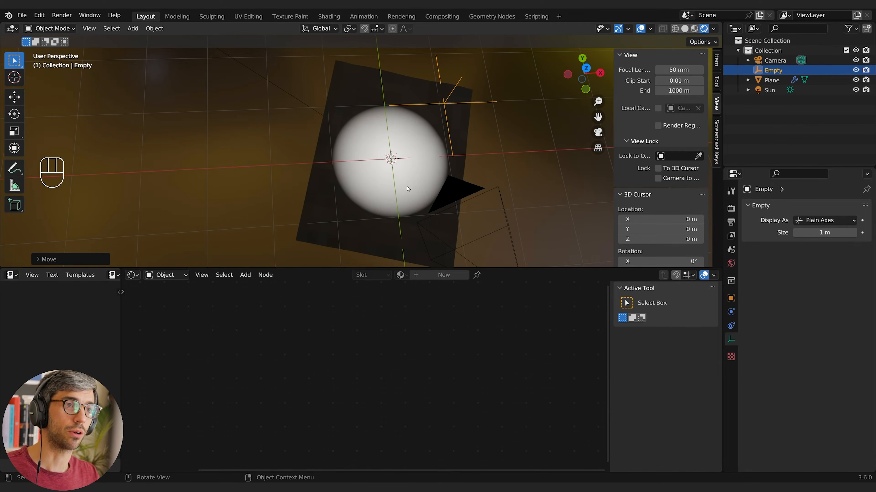
# Select the paper plane and set the Empty as the Texture Coordinate node's Object
pyautogui.click(370, 237)
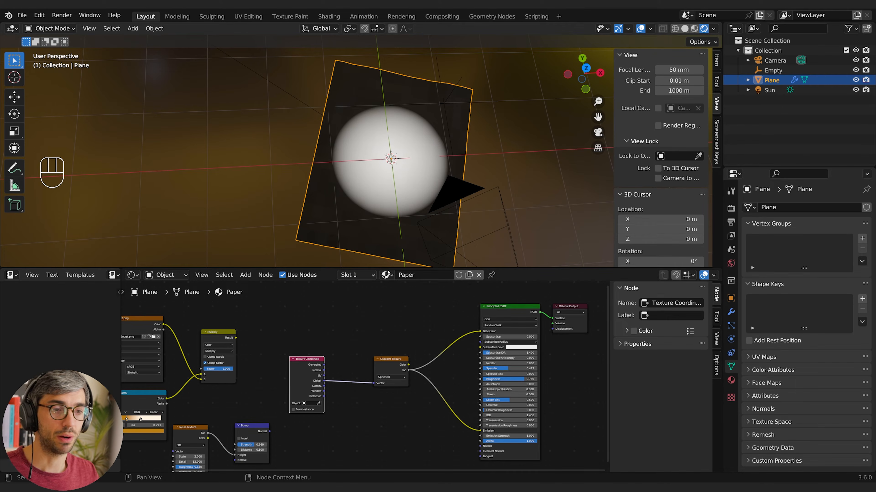
pyautogui.click(309, 404)
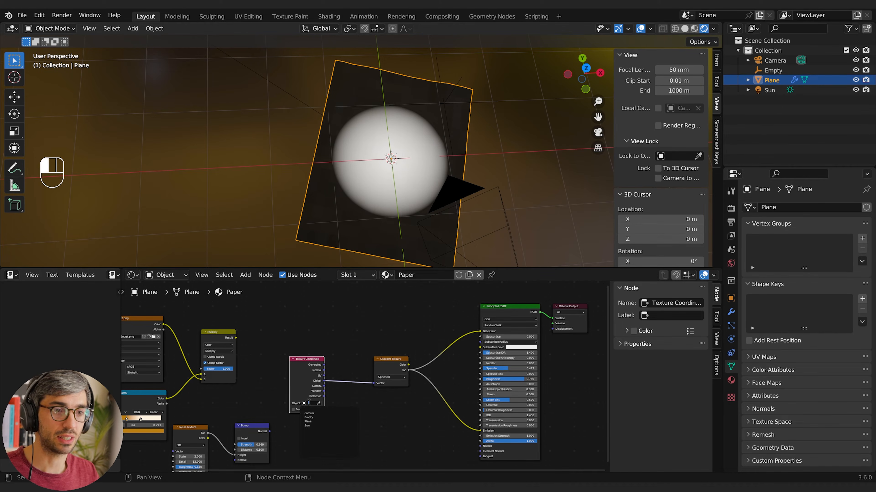
pyautogui.click(316, 417)
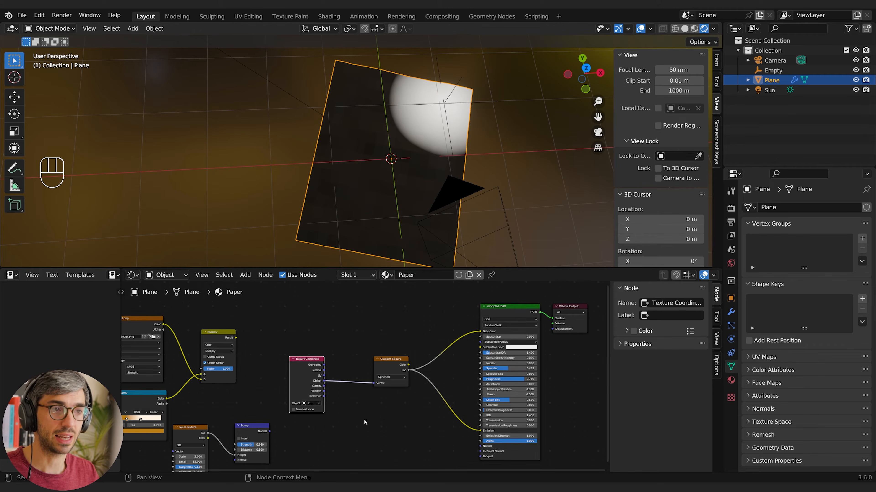
# Move the empty around in the horizontal plane near the paper's corner, and shift it along the global Z axis
pyautogui.click(458, 83)
pyautogui.press('g')
pyautogui.hotkey('shift', 'z')
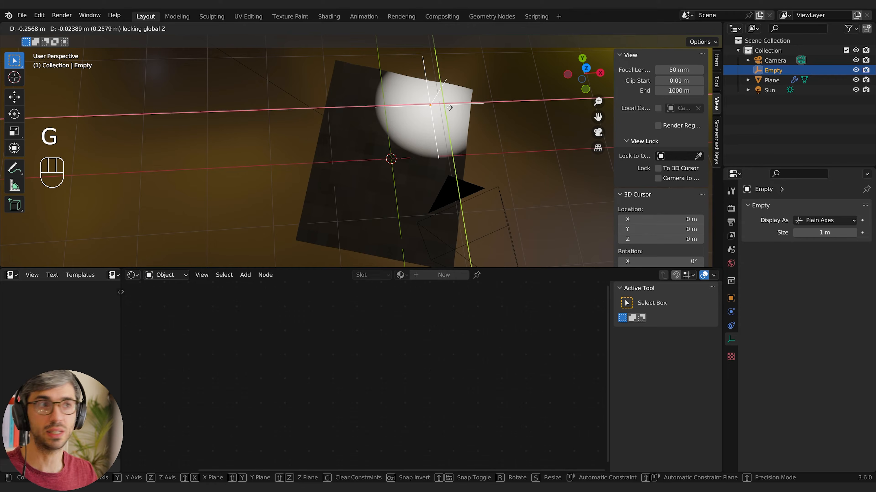
pyautogui.click(463, 110)
pyautogui.press('g')
pyautogui.press('z')
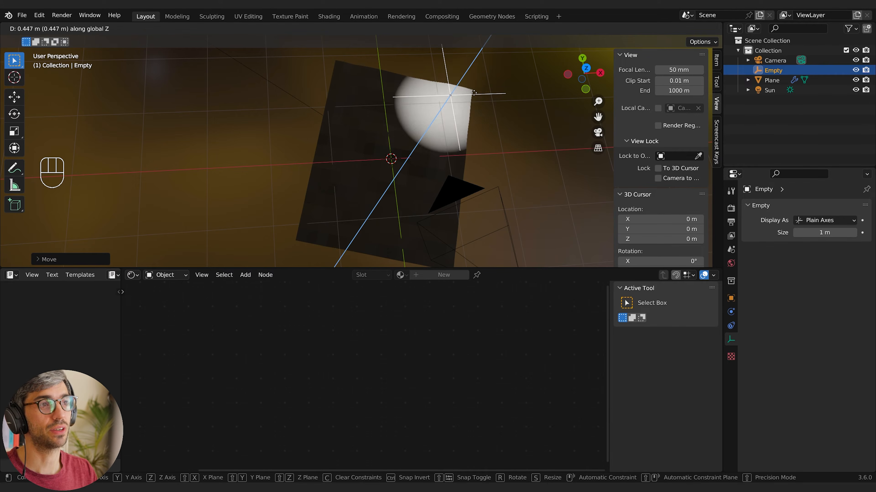
pyautogui.click(468, 105)
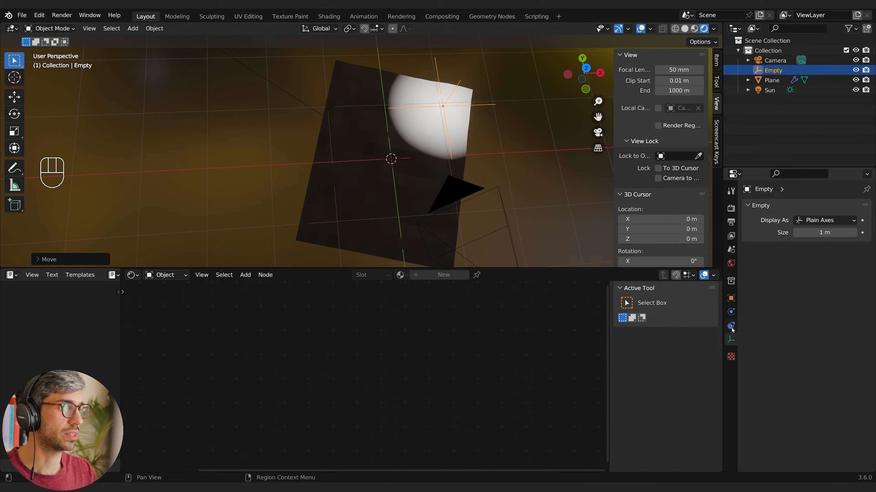
# Display the empty as a Sphere and adjust its height along the global Z axis
pyautogui.click(816, 220)
pyautogui.click(803, 287)
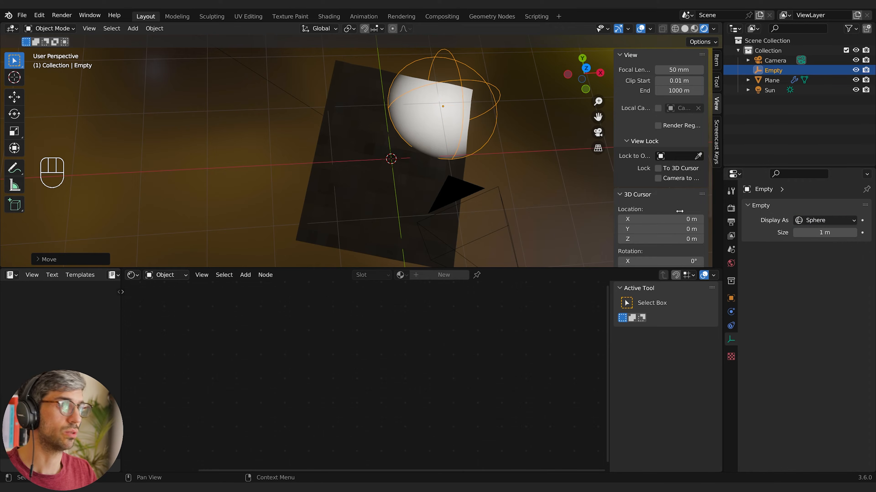
pyautogui.press('g')
pyautogui.press('z')
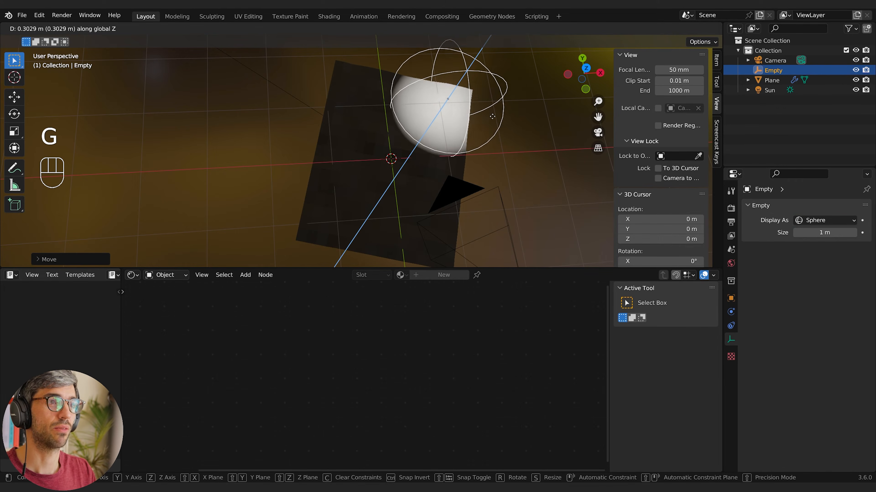
pyautogui.click(491, 132)
# Scale down the sphere empty and reposition it over the paper's corner
pyautogui.click(417, 174)
pyautogui.keyDown('shift'); pyautogui.moveTo(473, 158); pyautogui.dragTo(428, 209, button='middle'); pyautogui.keyUp('shift')
pyautogui.click(413, 135)
pyautogui.moveTo(440, 146); pyautogui.dragTo(434, 114, button='middle')
pyautogui.press('s')
pyautogui.click(437, 169)
pyautogui.press('g')
pyautogui.click(434, 141)
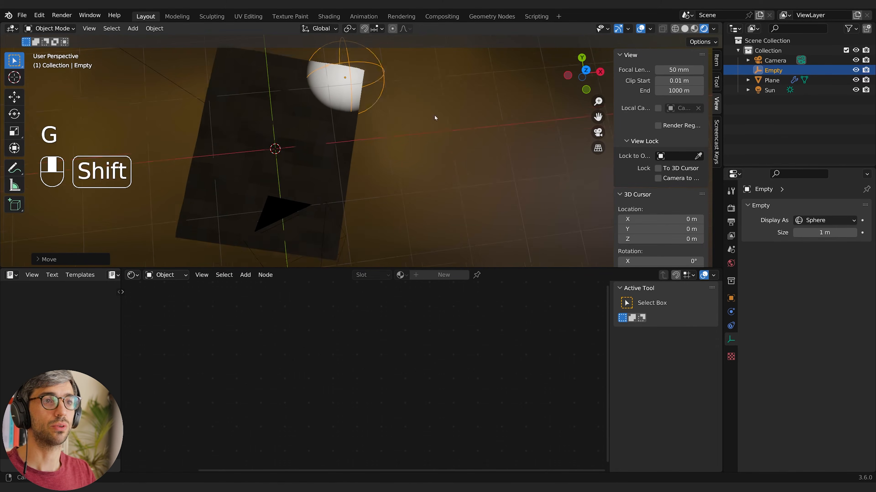
# Scale the sphere empty up over the paper, and scale it back down to a small spot at the corner
pyautogui.press('s')
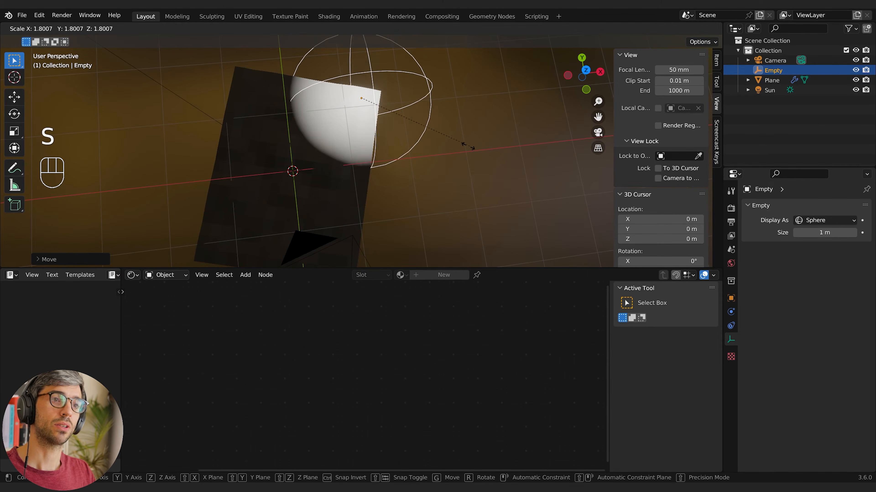
pyautogui.click(521, 183)
pyautogui.scroll(-4, 422, 132)
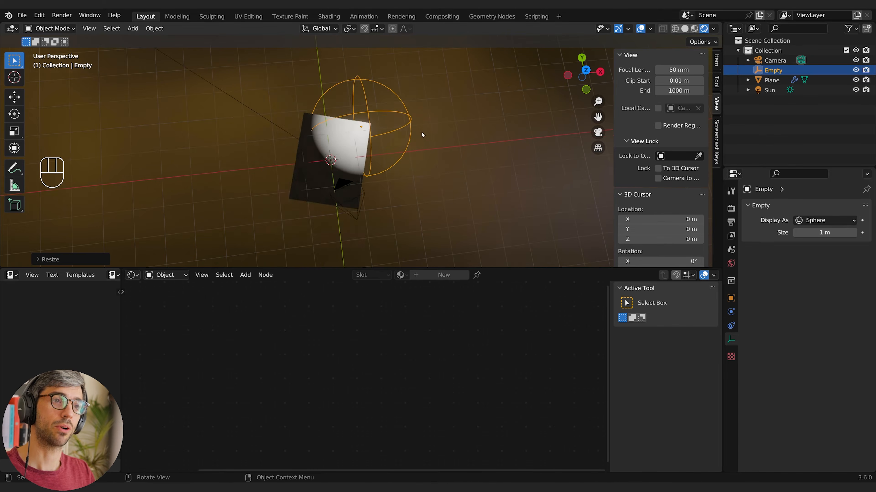
pyautogui.moveTo(421, 132); pyautogui.dragTo(421, 140, button='middle')
pyautogui.press('s')
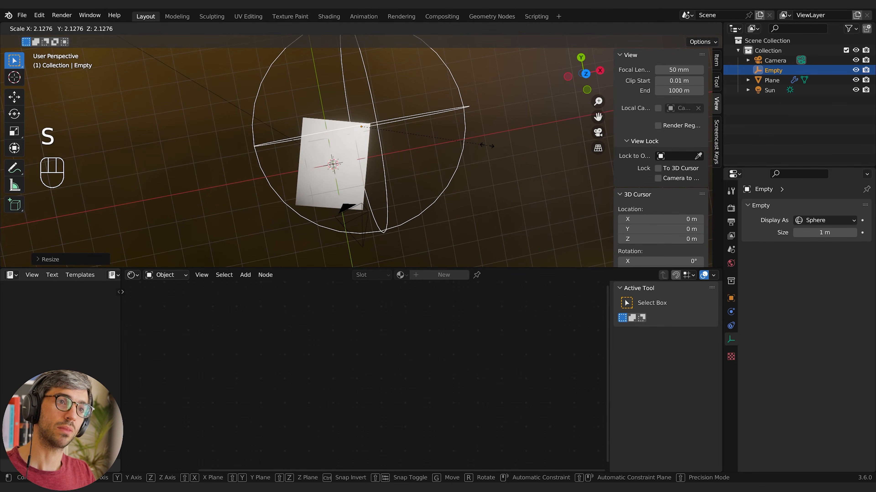
pyautogui.click(395, 141)
pyautogui.press('g')
pyautogui.press('s')
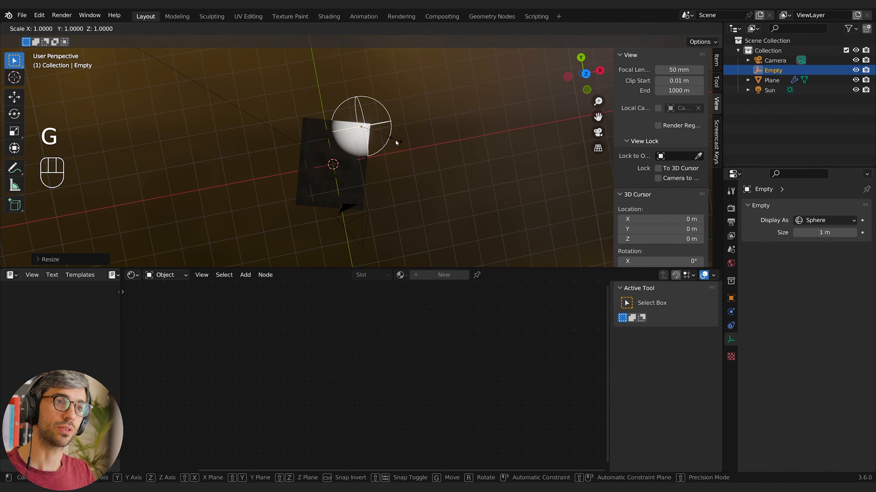
pyautogui.click(383, 142)
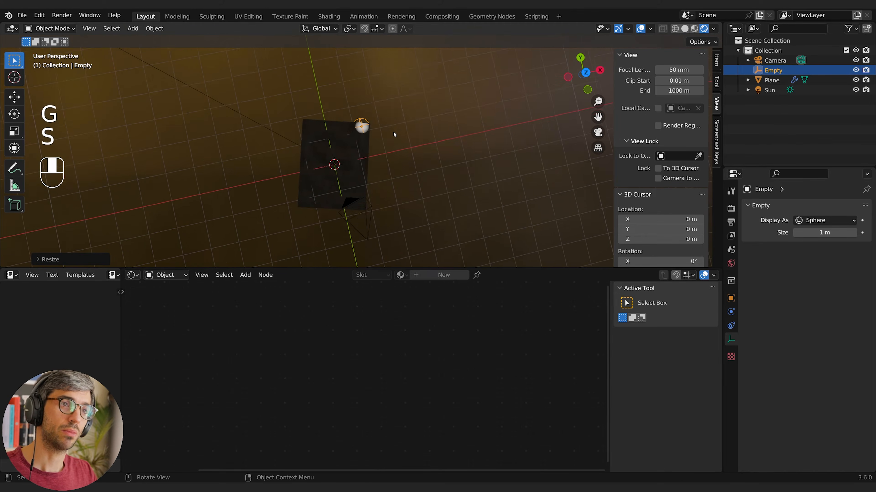
# Move the empty horizontally onto the tip of the paper's corner and shrink it further
pyautogui.keyDown('shift'); pyautogui.moveTo(393, 134); pyautogui.dragTo(381, 153, button='middle'); pyautogui.keyUp('shift')
pyautogui.press('g')
pyautogui.keyDown('shift'); pyautogui.middleClick(383, 153); pyautogui.keyUp('shift')
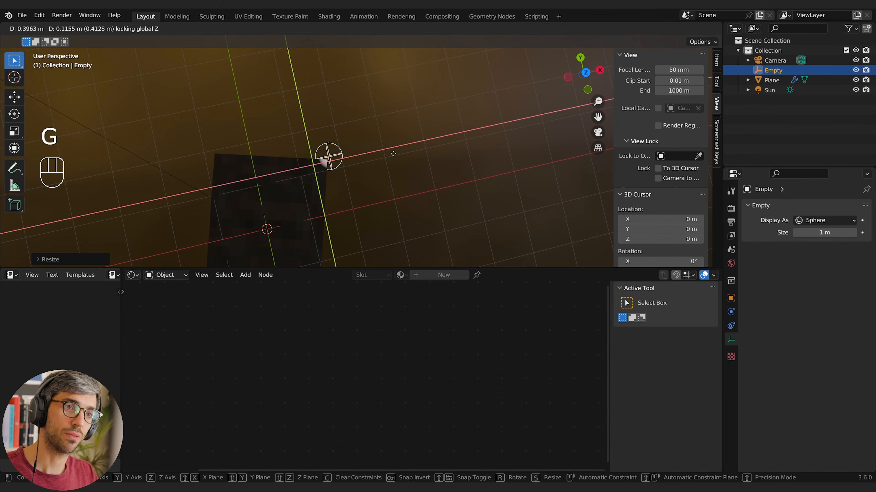
pyautogui.press('s')
pyautogui.click(344, 157)
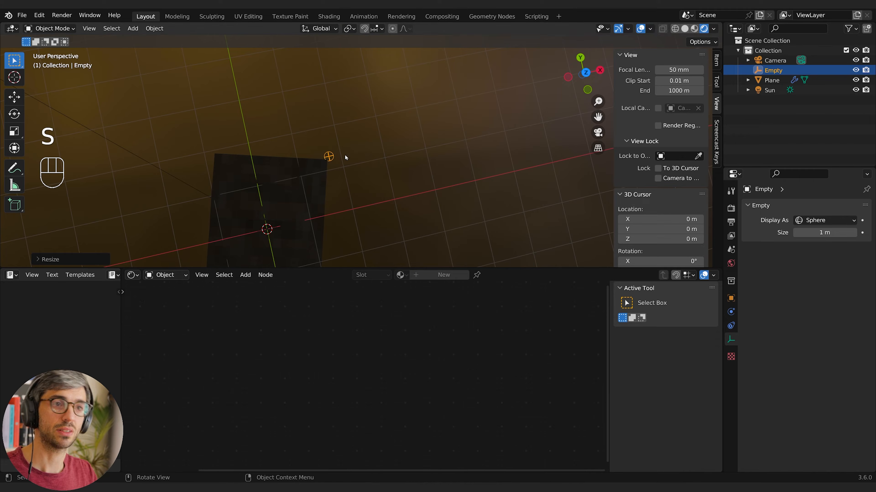
# Try scaling the empty up across the paper, cancel the resize, and select the paper plane
pyautogui.press('s')
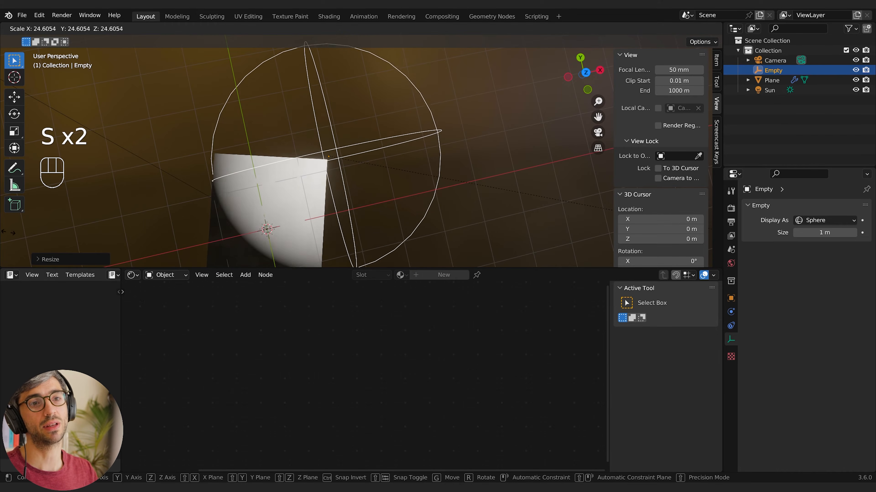
pyautogui.rightClick(67, 161)
pyautogui.click(324, 171)
pyautogui.keyDown('shift'); pyautogui.moveTo(340, 188); pyautogui.dragTo(394, 139, button='middle'); pyautogui.keyUp('shift')
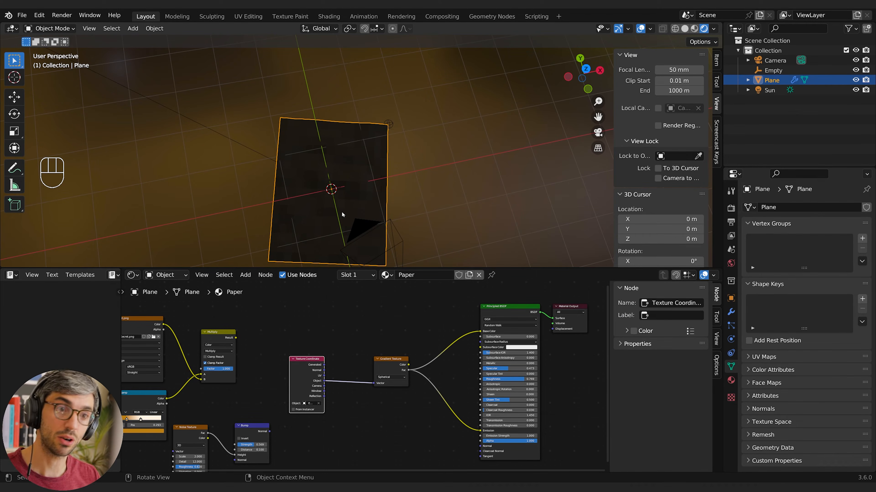
# Try clearing the Empty from the Texture Coordinate node's object reference, and shift the node away from the Gradient Texture
pyautogui.click(319, 403)
pyautogui.press('g')
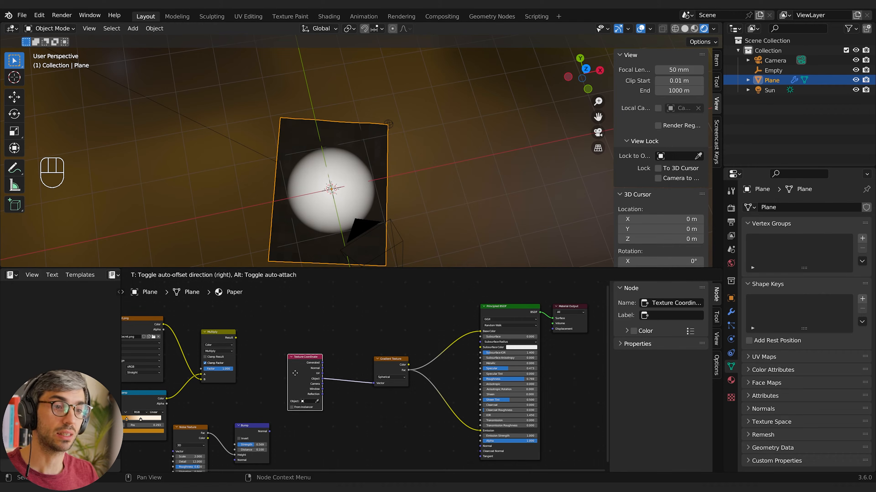
pyautogui.click(324, 378)
# Try inserting a Mapping node between the Texture Coordinate and Gradient Texture, and shift its X location to a negative value
pyautogui.hotkey('shift', 'a')
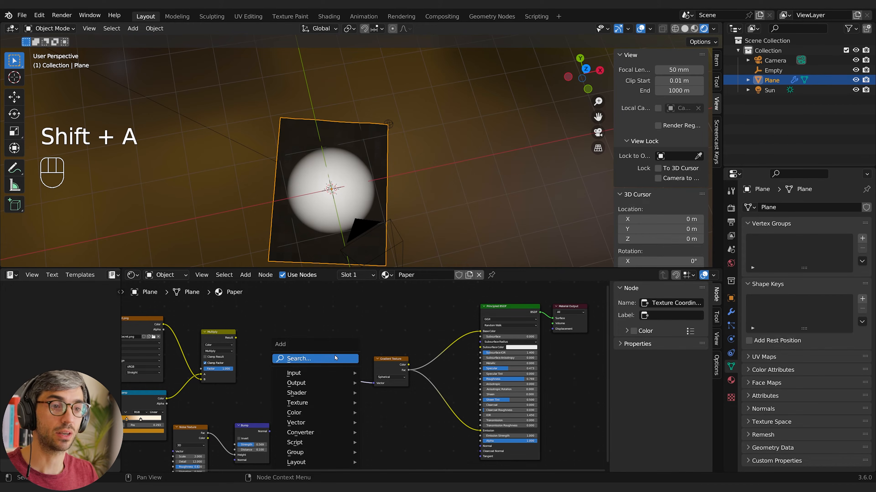
pyautogui.write('mapp')
pyautogui.press('Return')
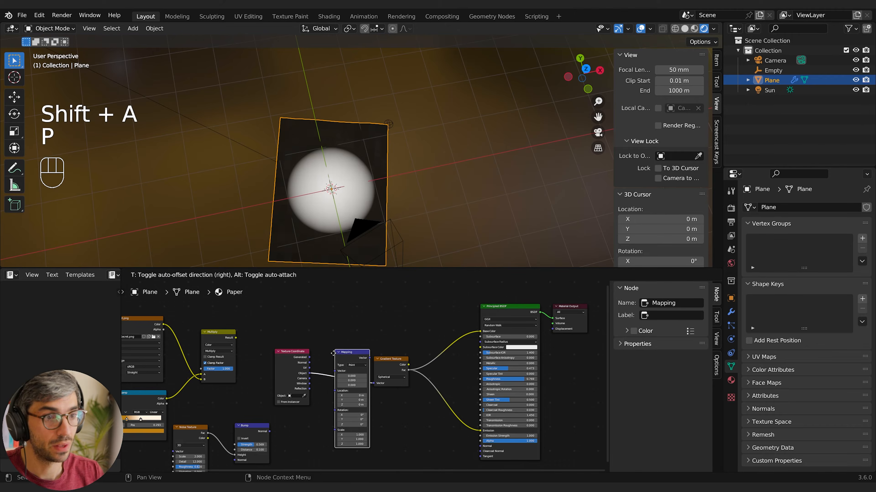
pyautogui.click(333, 355)
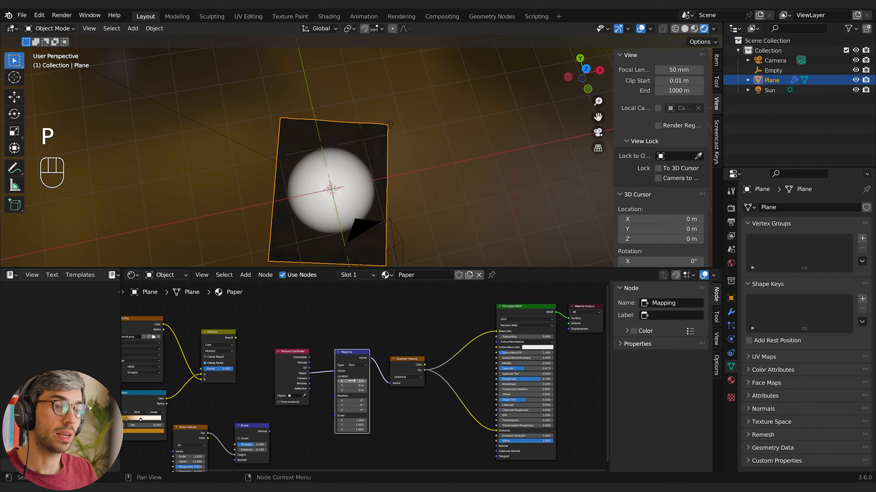
pyautogui.moveTo(351, 381); pyautogui.dragTo(339, 381)
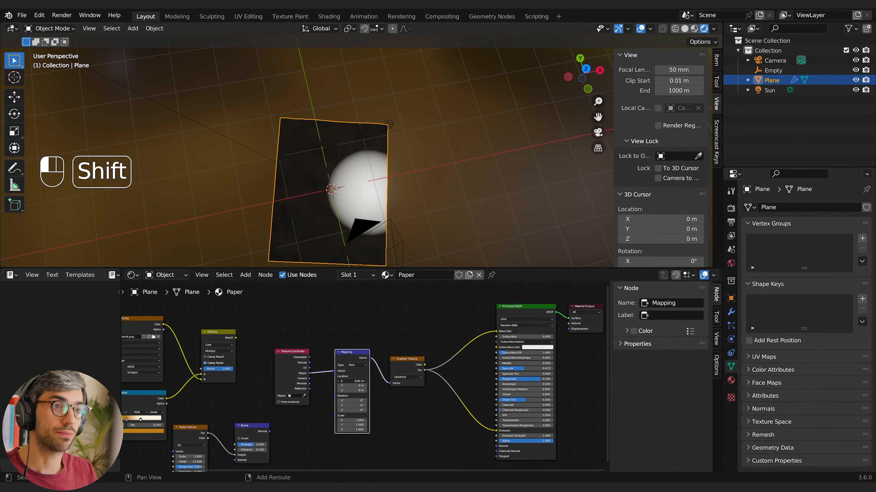
# Parent the sphere empty at the corner to the paper plane
pyautogui.click(389, 124)
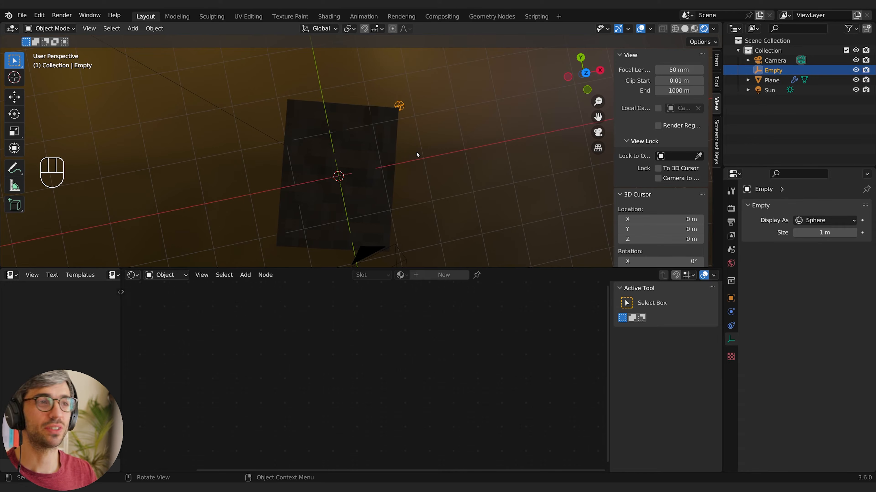
pyautogui.click(366, 148)
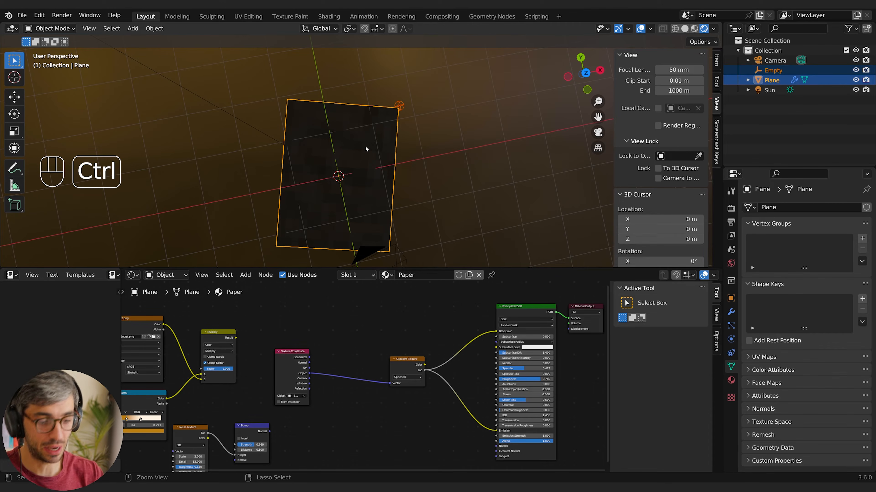
pyautogui.hotkey('ctrl', 'p')
pyautogui.click(366, 148)
# Try moving and rotating the paper plane together with its parented empty
pyautogui.press('g')
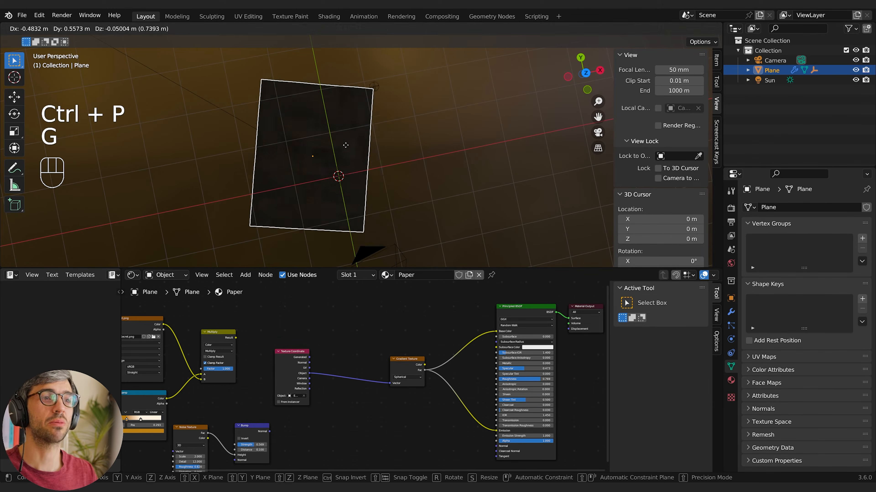
pyautogui.press('r')
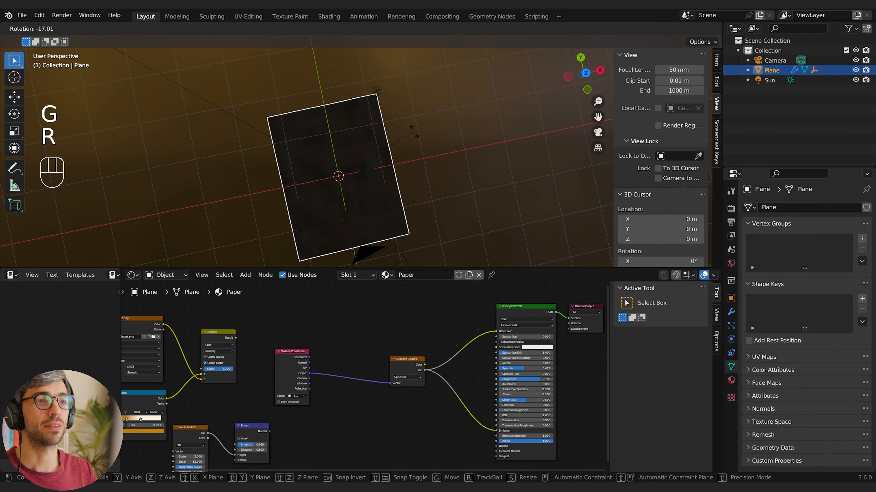
pyautogui.click(414, 132)
# Reset the paper plane's rotation to 0 on the X, Y and Z axes
pyautogui.click(731, 299)
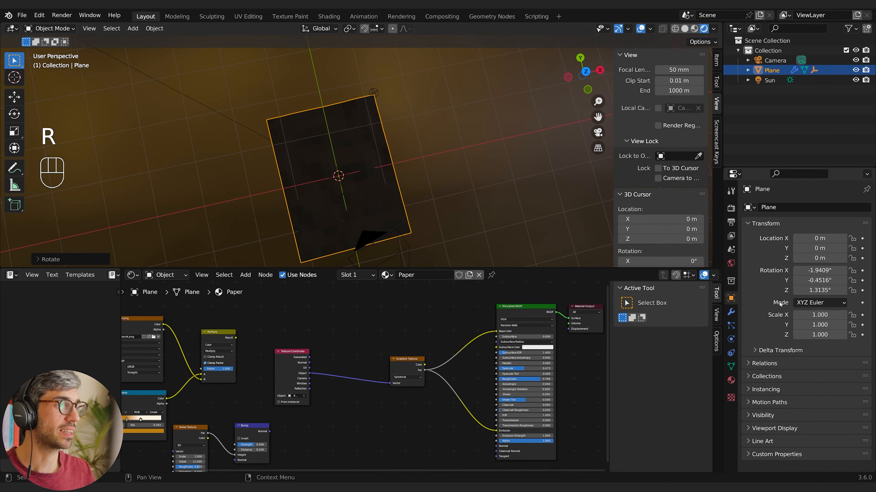
pyautogui.moveTo(819, 271); pyautogui.dragTo(819, 290)
pyautogui.write('0')
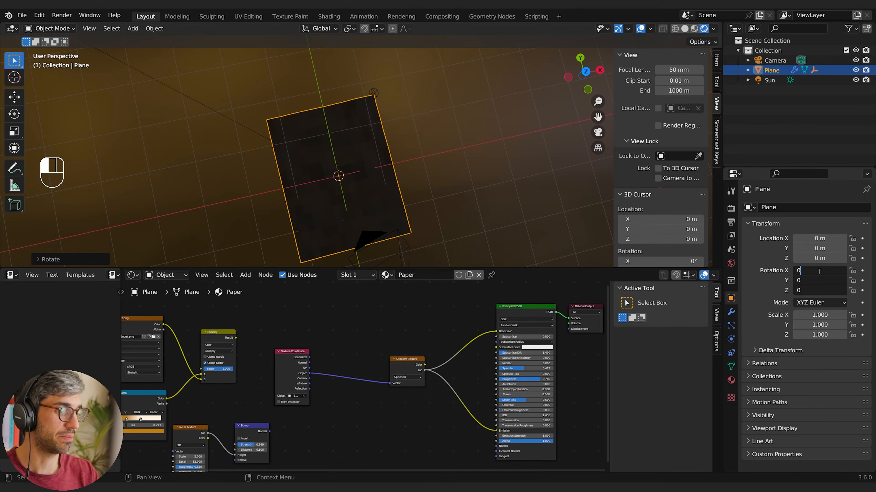
pyautogui.press('Return')
# Scale the sphere empty up until its gradient spreads from the corner over a large part of the paper
pyautogui.click(372, 104)
pyautogui.press('s')
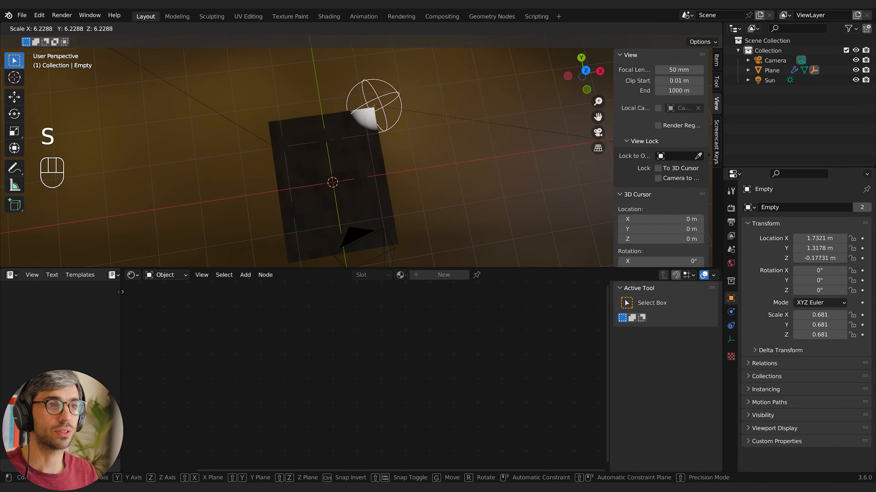
pyautogui.click(171, 157)
pyautogui.press('s')
pyautogui.click(408, 133)
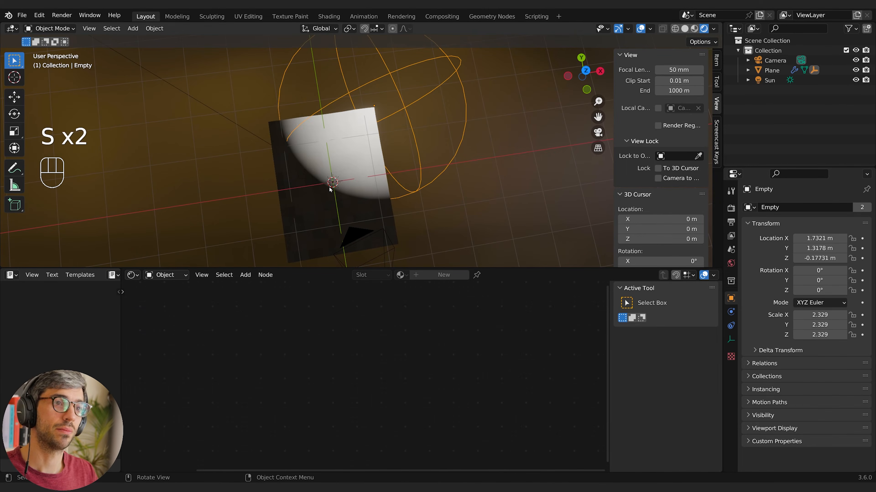
pyautogui.moveTo(358, 148); pyautogui.dragTo(367, 145)
pyautogui.scroll(3, 367, 189)
pyautogui.moveTo(400, 165); pyautogui.dragTo(358, 125, button='middle')
pyautogui.scroll(2, 367, 189)
pyautogui.scroll(-7, 271, 169)
# Connect the Gradient Texture's Fac output to the Principled BSDF's Alpha input in the paper's material
pyautogui.keyDown('shift'); pyautogui.click(329, 184); pyautogui.keyUp('shift')
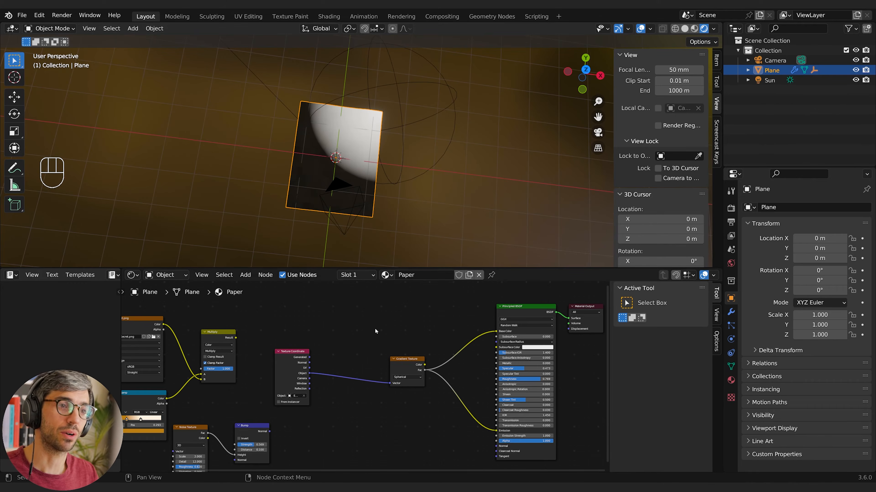
pyautogui.moveTo(375, 331); pyautogui.dragTo(341, 336, button='middle')
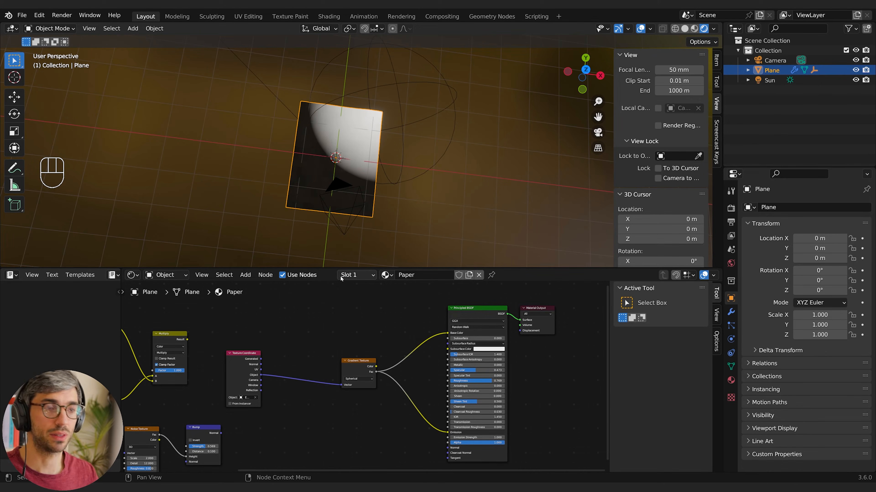
pyautogui.scroll(5, 361, 385)
pyautogui.moveTo(405, 435); pyautogui.dragTo(310, 378, button='middle')
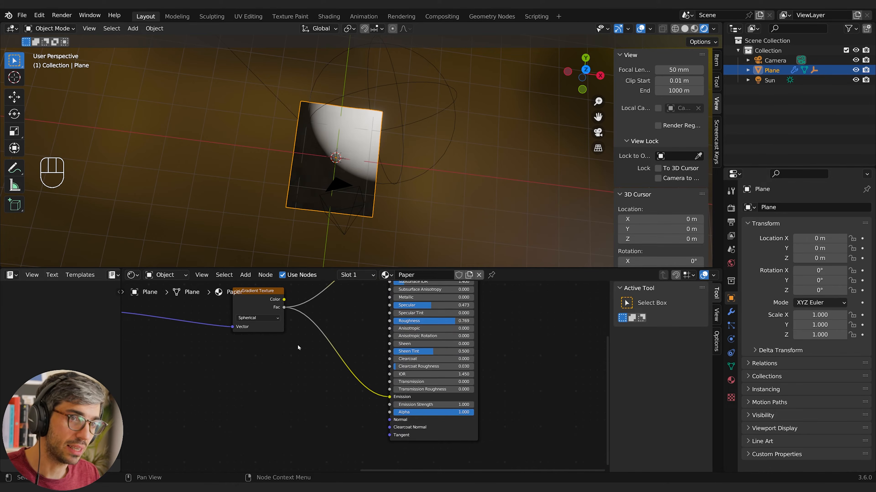
pyautogui.moveTo(284, 307); pyautogui.dragTo(389, 412)
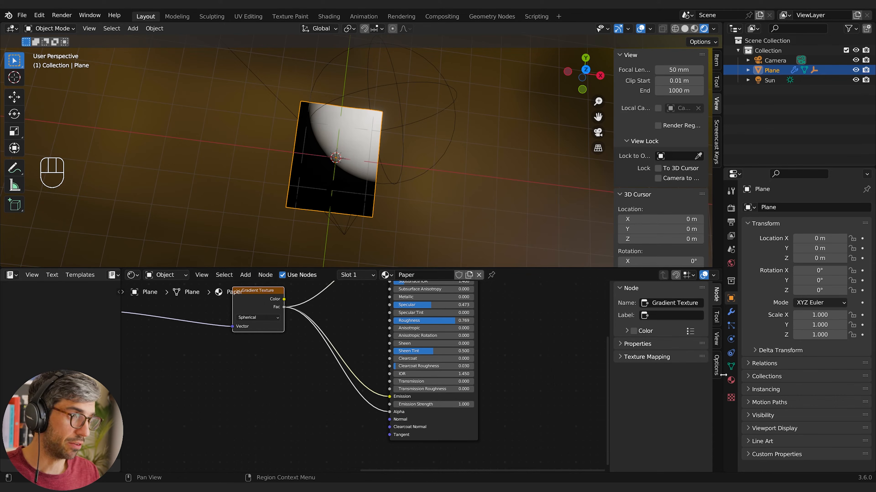
# Set the material's blend mode to Alpha Blend and shadow mode to Alpha Hashed, and turn off Show Backface
pyautogui.click(715, 365)
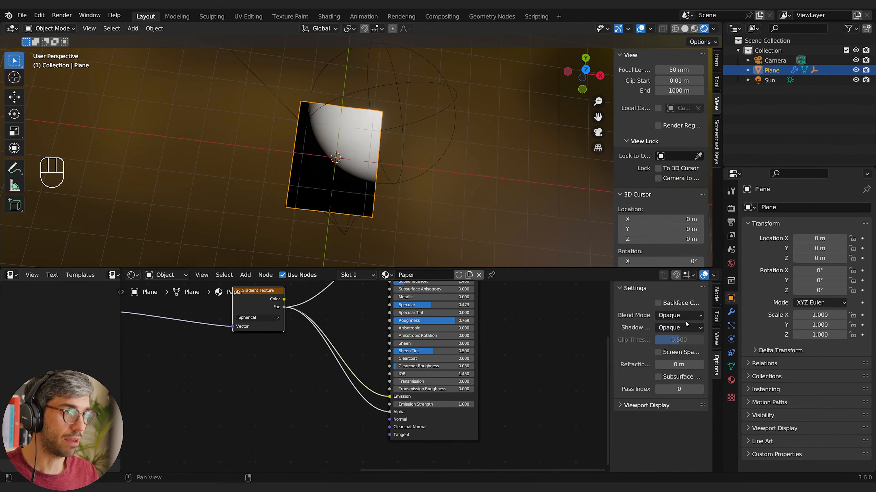
pyautogui.click(657, 316)
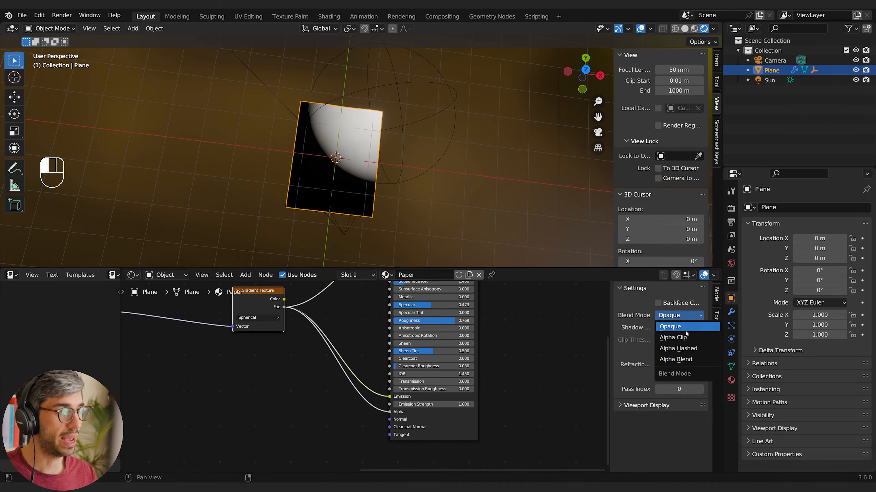
pyautogui.press('Return')
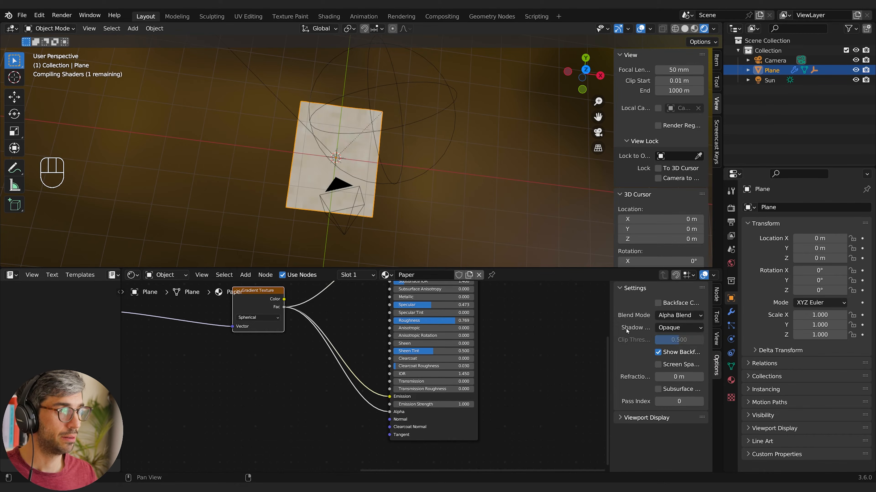
pyautogui.click(674, 328)
pyautogui.click(684, 373)
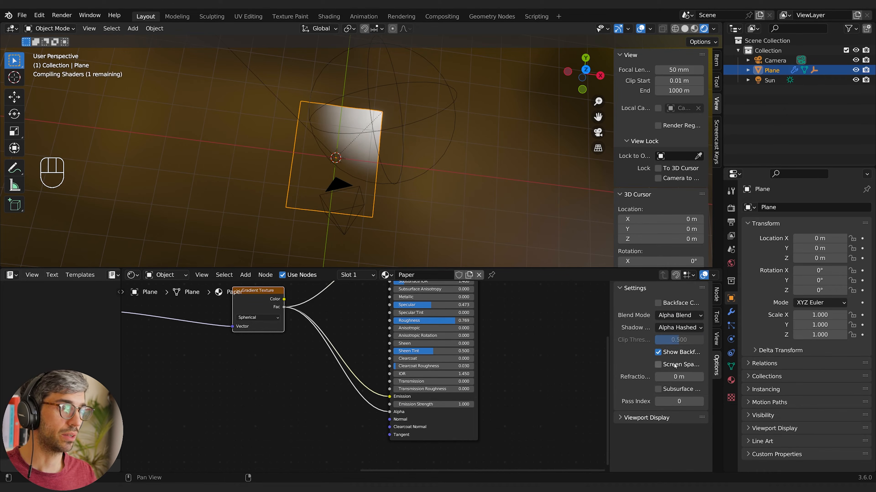
pyautogui.click(657, 352)
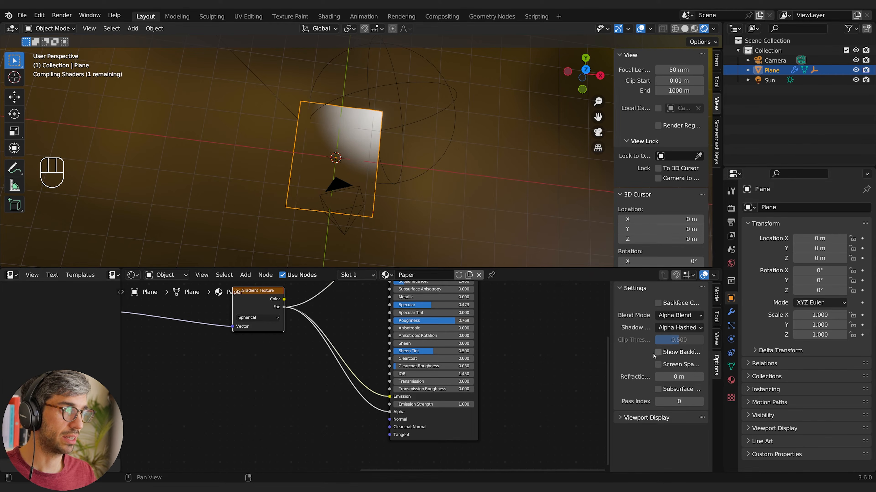
pyautogui.moveTo(609, 352); pyautogui.dragTo(582, 353)
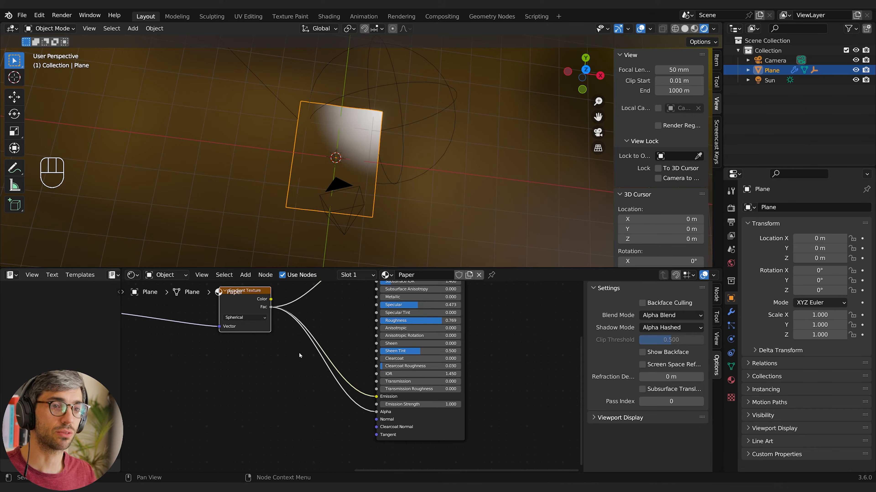
# Scale the sphere empty down so its gradient covers a smaller part of the paper's corner
pyautogui.moveTo(299, 356); pyautogui.dragTo(454, 408, button='middle')
pyautogui.click(424, 120)
pyautogui.press('s')
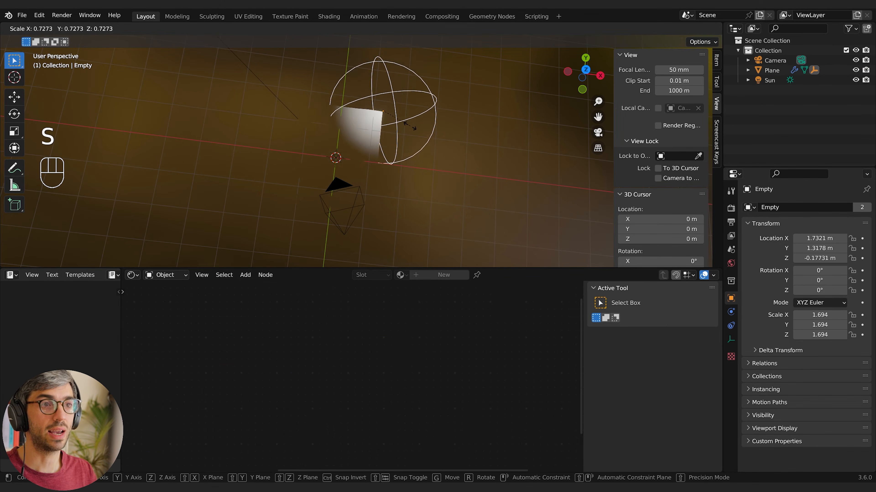
pyautogui.click(319, 141)
pyautogui.click(318, 142)
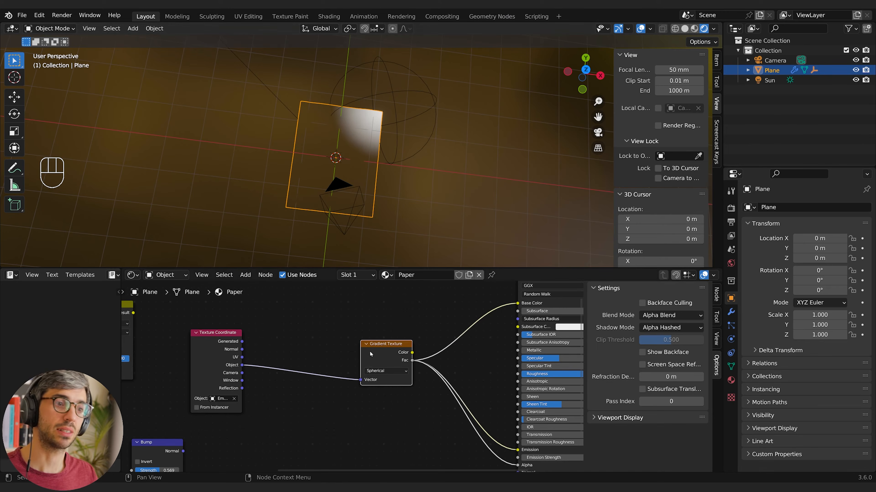
# Add a Color Ramp running from white to black between the Gradient Texture's Fac output and the Principled BSDF's Alpha input
pyautogui.hotkey('shift', 'a')
pyautogui.click(339, 368)
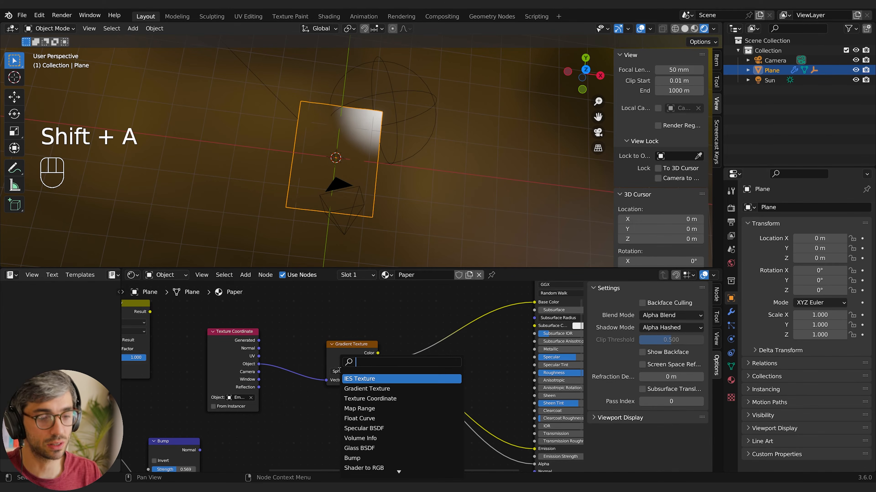
pyautogui.write('color ramp')
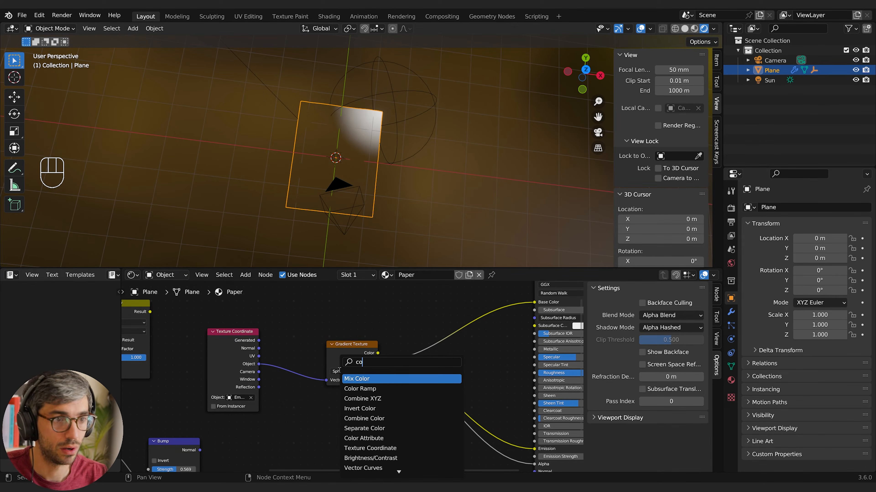
pyautogui.press('Return')
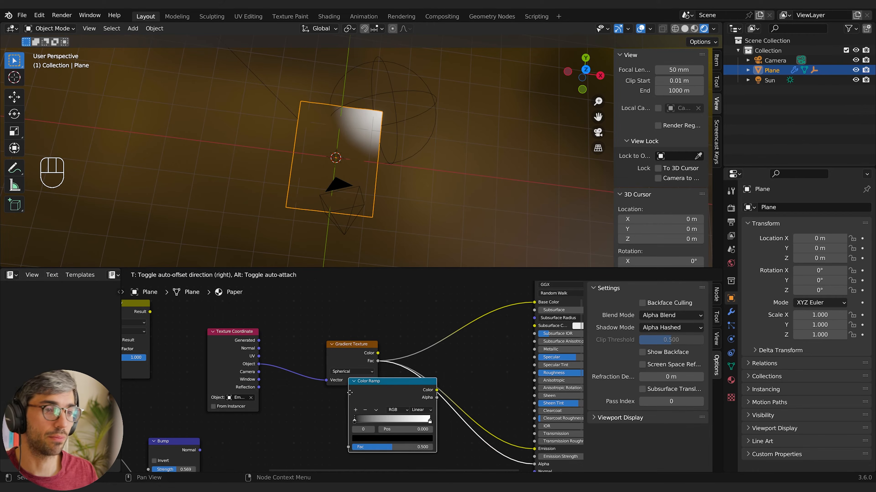
pyautogui.click(370, 413)
pyautogui.moveTo(458, 374)
pyautogui.mouseDown(button='middle')
pyautogui.moveTo(443, 330)
pyautogui.moveTo(417, 313)
pyautogui.mouseUp(button='middle')
pyautogui.moveTo(372, 389)
pyautogui.mouseDown()
pyautogui.moveTo(434, 391)
pyautogui.moveTo(349, 393)
pyautogui.mouseUp()
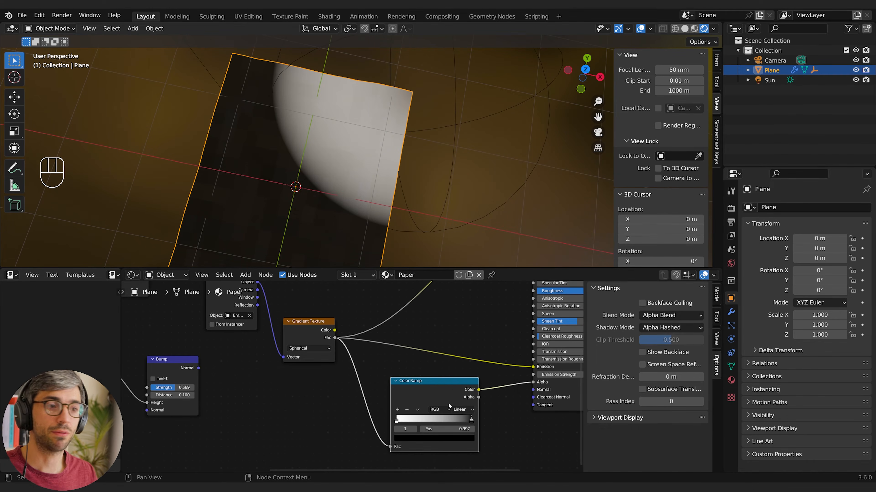
# Slide the Color Ramp's black stop between both ends of the ramp and settle it near the white stop at position 0.063
pyautogui.moveTo(471, 421); pyautogui.dragTo(402, 426)
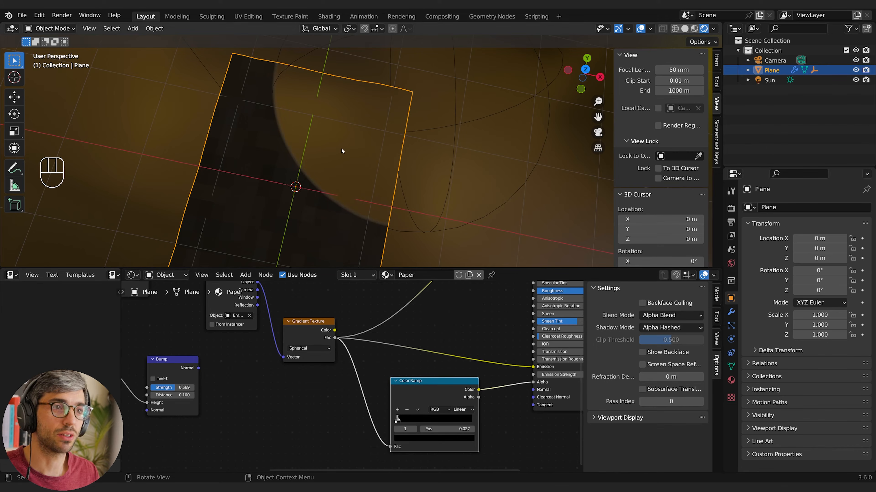
pyautogui.moveTo(283, 41); pyautogui.dragTo(347, 113, button='middle')
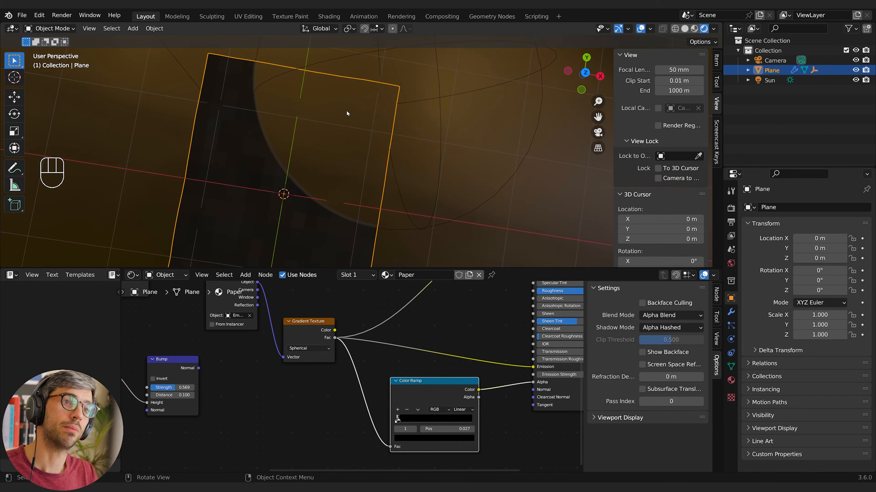
pyautogui.moveTo(400, 420); pyautogui.dragTo(474, 422)
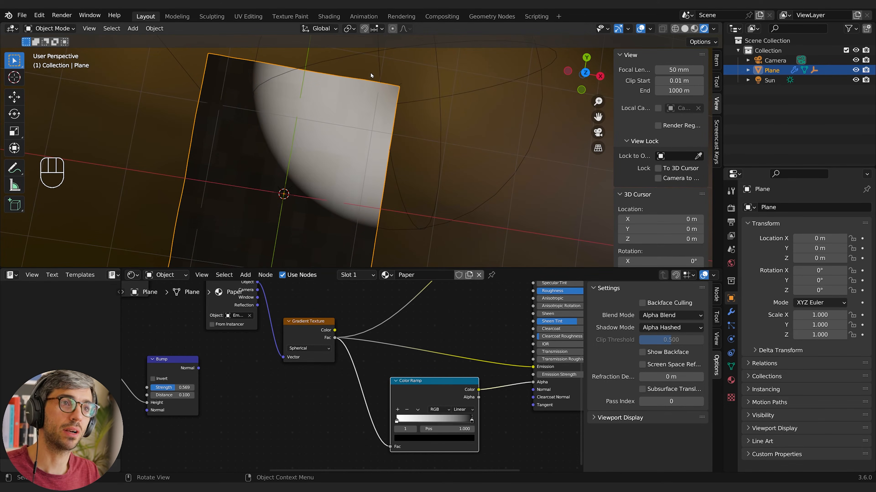
pyautogui.moveTo(397, 92)
pyautogui.mouseDown(button='middle')
pyautogui.moveTo(410, 98)
pyautogui.moveTo(403, 82)
pyautogui.mouseUp(button='middle')
pyautogui.moveTo(310, 144); pyautogui.dragTo(303, 126, button='middle')
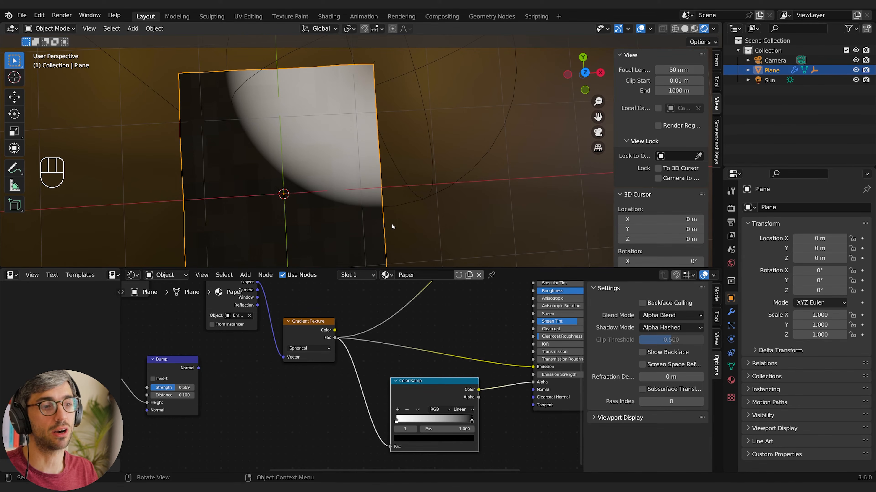
pyautogui.moveTo(467, 423); pyautogui.dragTo(401, 421)
# Scale the sphere empty down and back up to about 1.977 to change how much of the paper's corner is cut away
pyautogui.click(427, 201)
pyautogui.press('s')
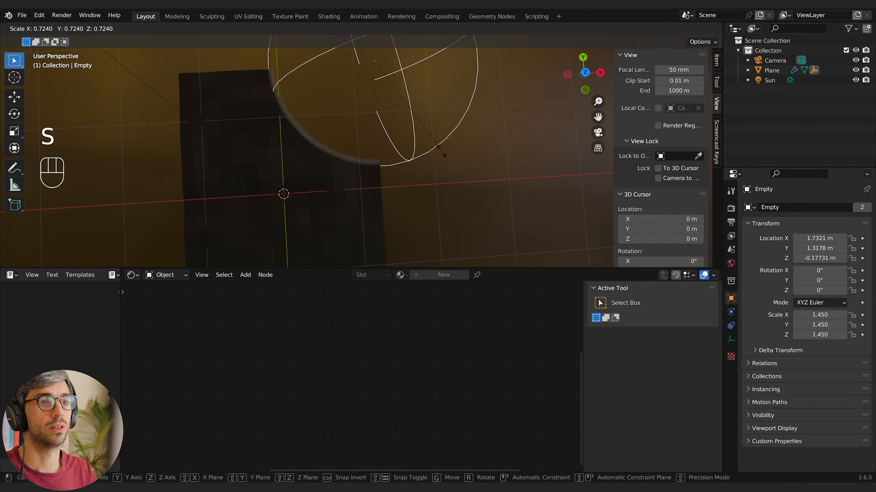
pyautogui.click(438, 152)
pyautogui.press('s')
pyautogui.click(407, 211)
pyautogui.moveTo(371, 227); pyautogui.dragTo(421, 207, button='middle')
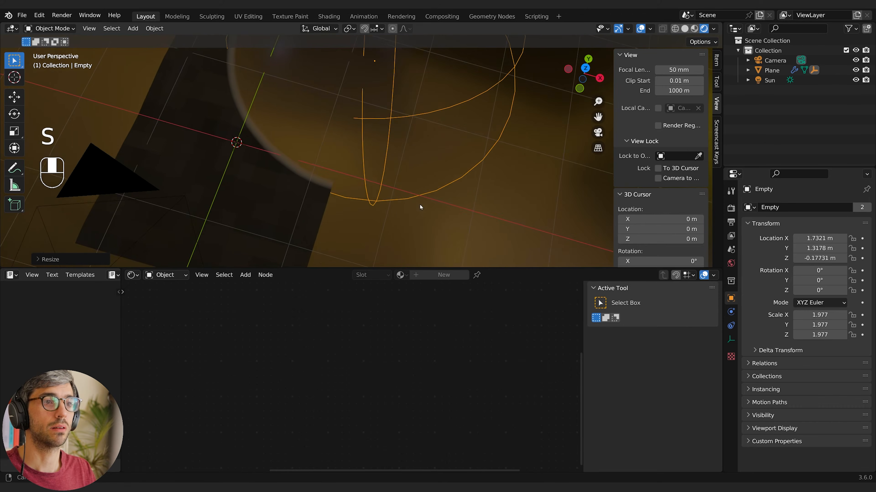
pyautogui.keyDown('shift'); pyautogui.moveTo(384, 162); pyautogui.dragTo(397, 177, button='middle'); pyautogui.keyUp('shift')
# Select the paper plane and space the Texture Coordinate and Gradient Texture nodes apart in its material
pyautogui.click(334, 226)
pyautogui.keyDown('shift'); pyautogui.moveTo(335, 227); pyautogui.dragTo(386, 267, button='middle'); pyautogui.keyUp('shift')
pyautogui.scroll(-2, 403, 339)
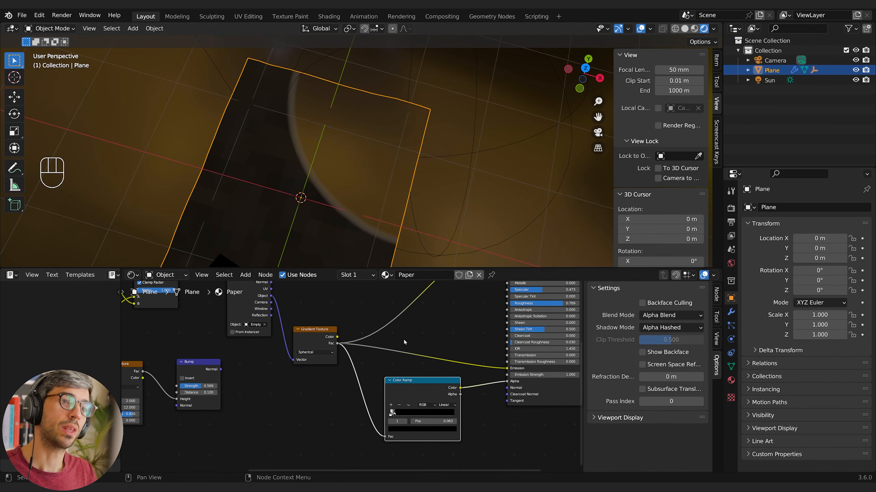
pyautogui.moveTo(324, 423); pyautogui.dragTo(357, 421, button='middle')
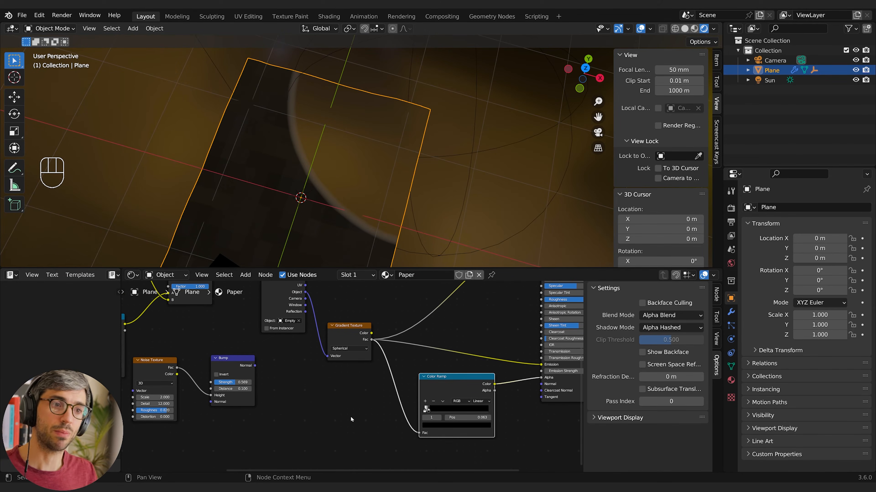
pyautogui.moveTo(351, 387); pyautogui.dragTo(352, 414, button='middle')
pyautogui.moveTo(360, 384); pyautogui.dragTo(312, 428, button='middle')
pyautogui.moveTo(273, 344); pyautogui.dragTo(269, 345)
pyautogui.moveTo(339, 387)
pyautogui.mouseDown()
pyautogui.moveTo(348, 383)
pyautogui.moveTo(338, 375)
pyautogui.mouseUp()
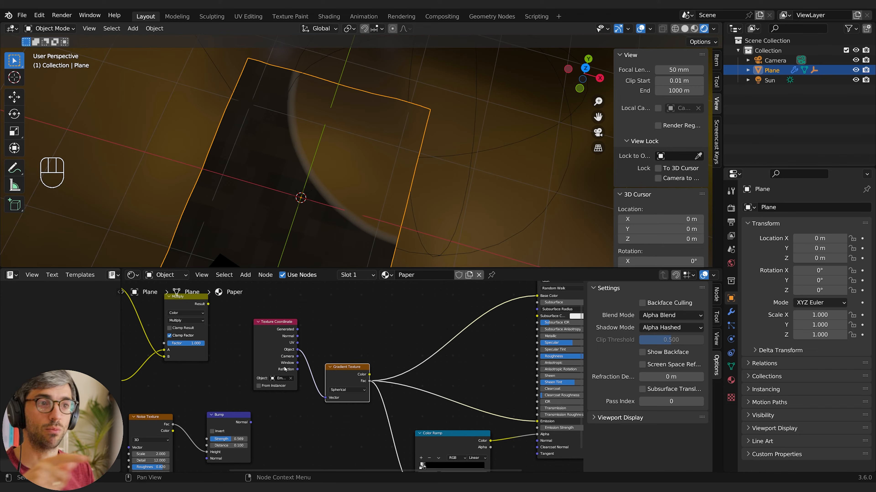
pyautogui.click(305, 441)
pyautogui.moveTo(262, 354); pyautogui.dragTo(230, 353)
pyautogui.moveTo(336, 377); pyautogui.dragTo(367, 366)
# Add a Mix node set to Color between the Texture Coordinate's Object output and the Gradient Texture's Vector input
pyautogui.click(282, 421)
pyautogui.hotkey('shift', 'a')
pyautogui.click(271, 371)
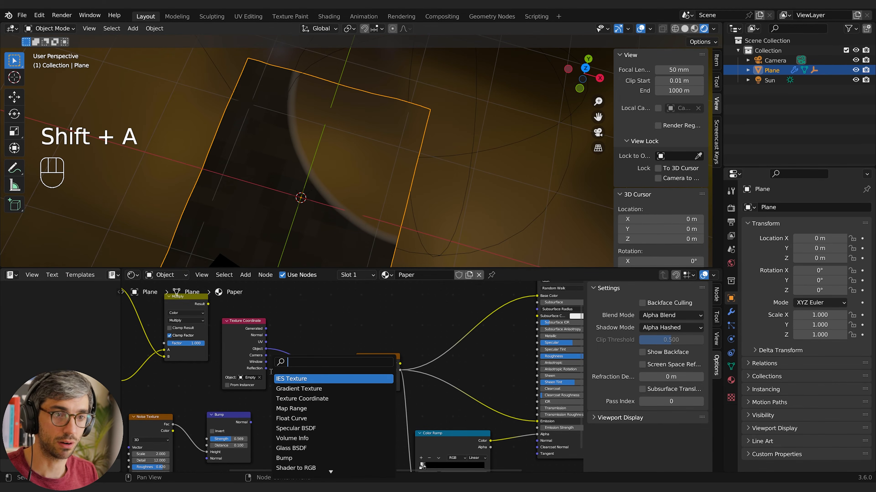
pyautogui.write('mix')
pyautogui.press('Return')
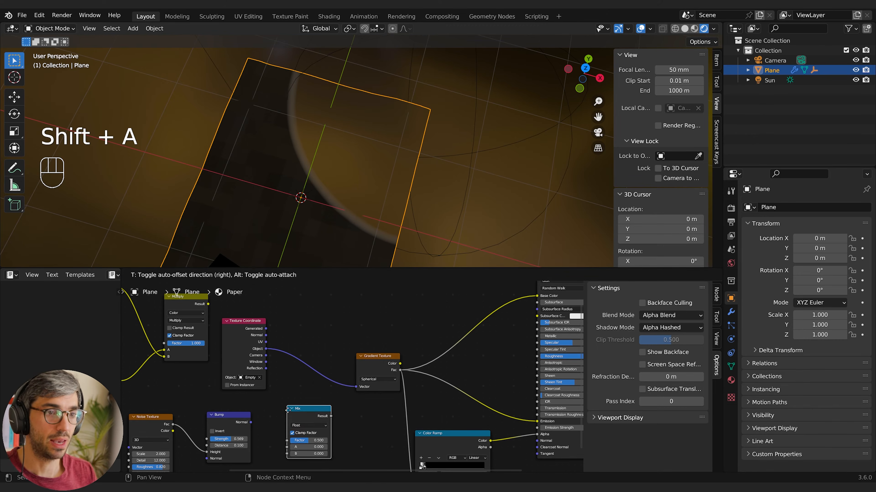
pyautogui.click(305, 424)
pyautogui.click(306, 422)
pyautogui.click(299, 443)
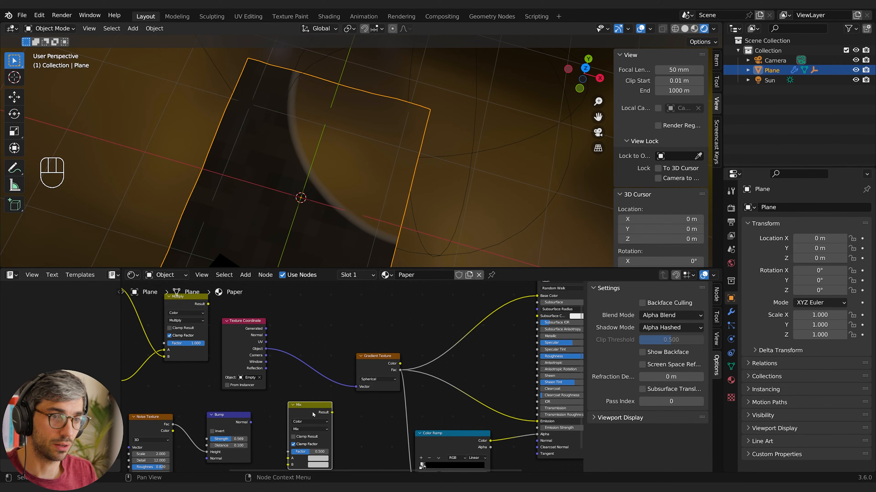
pyautogui.moveTo(313, 414); pyautogui.dragTo(331, 364)
# Move the Top Secret image, colour, Multiply, noise and Bump nodes away from the gradient nodes to free up space
pyautogui.moveTo(281, 428); pyautogui.dragTo(331, 406, button='middle')
pyautogui.moveTo(273, 412); pyautogui.dragTo(262, 426)
pyautogui.scroll(-5, 352, 376)
pyautogui.moveTo(194, 335); pyautogui.dragTo(312, 414)
pyautogui.moveTo(207, 327); pyautogui.dragTo(311, 410)
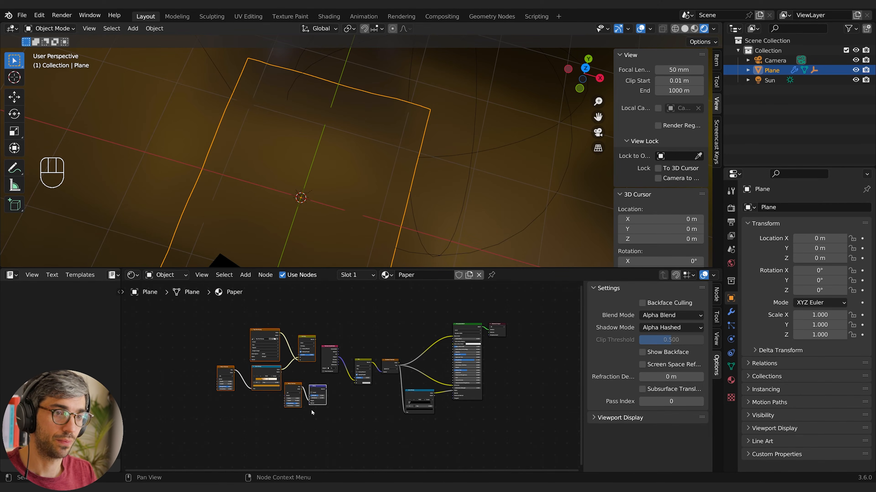
pyautogui.press('g')
pyautogui.click(218, 408)
pyautogui.click(322, 409)
# Add a Noise Texture and connect its Fac output to the Mix node's B input
pyautogui.scroll(10, 348, 412)
pyautogui.hotkey('shift', 'a')
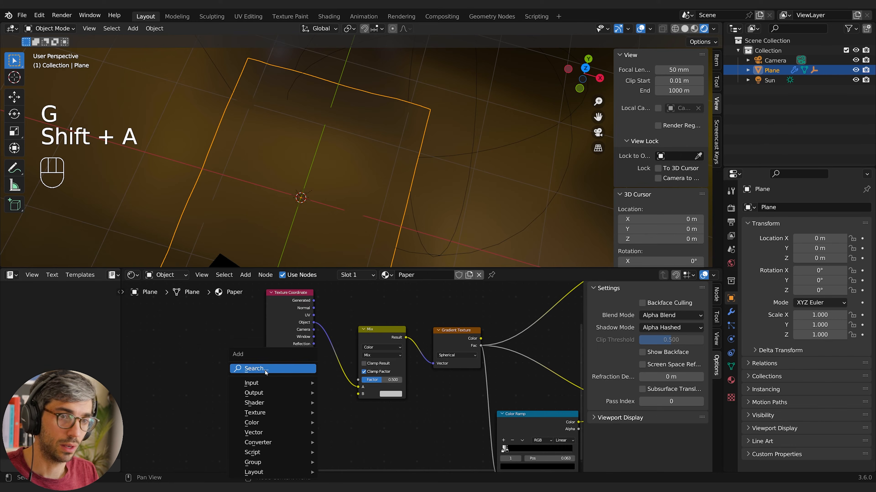
pyautogui.click(266, 370)
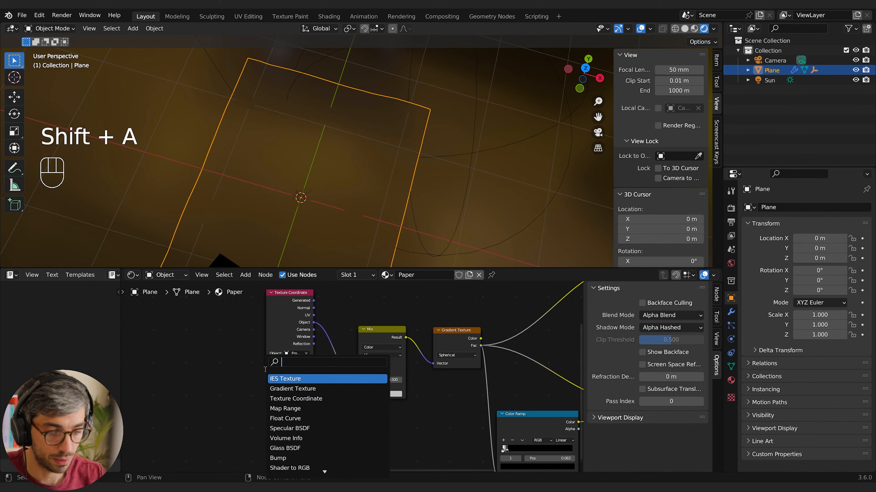
pyautogui.write('noise')
pyautogui.press('Return')
pyautogui.click(275, 396)
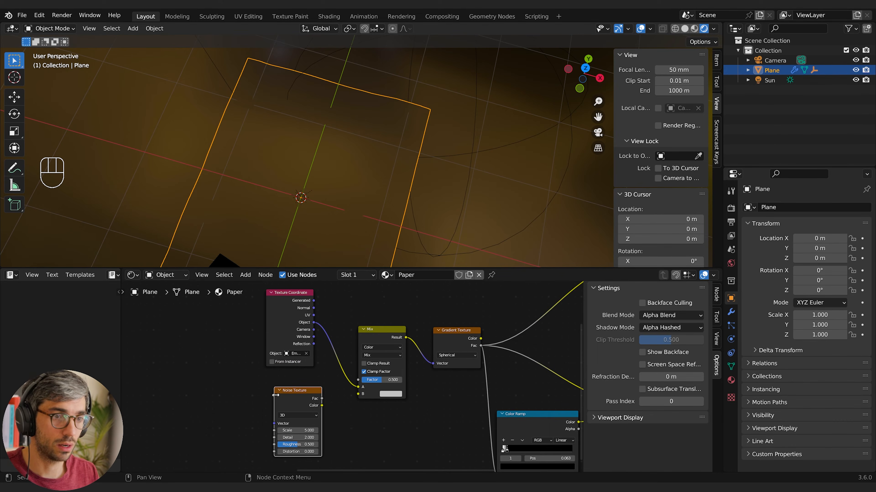
pyautogui.moveTo(275, 396); pyautogui.dragTo(240, 391, button='middle')
pyautogui.moveTo(274, 400); pyautogui.dragTo(323, 390)
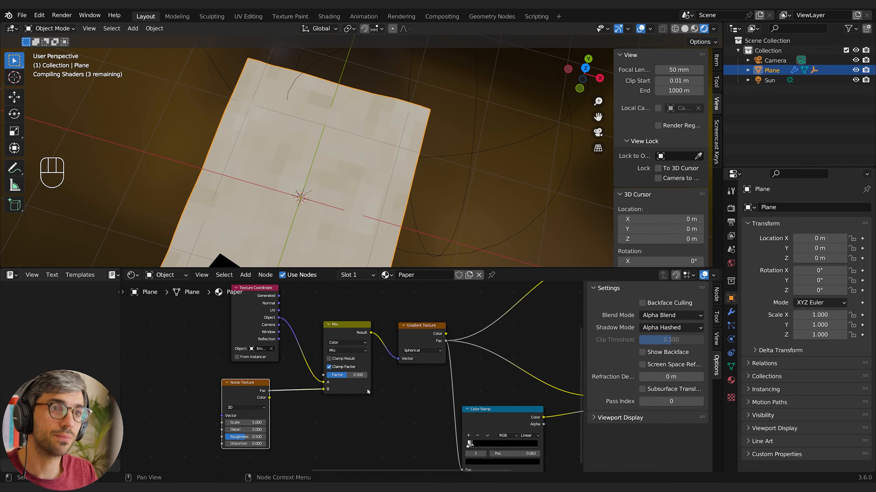
# Lower the Mix factor to about 0.11 and set the Noise Texture to Scale 17.8, Detail 5.1 and Roughness 0.598
pyautogui.moveTo(347, 373); pyautogui.dragTo(327, 377)
pyautogui.moveTo(237, 423); pyautogui.dragTo(255, 419)
pyautogui.scroll(8, 346, 222)
pyautogui.scroll(-4, 303, 228)
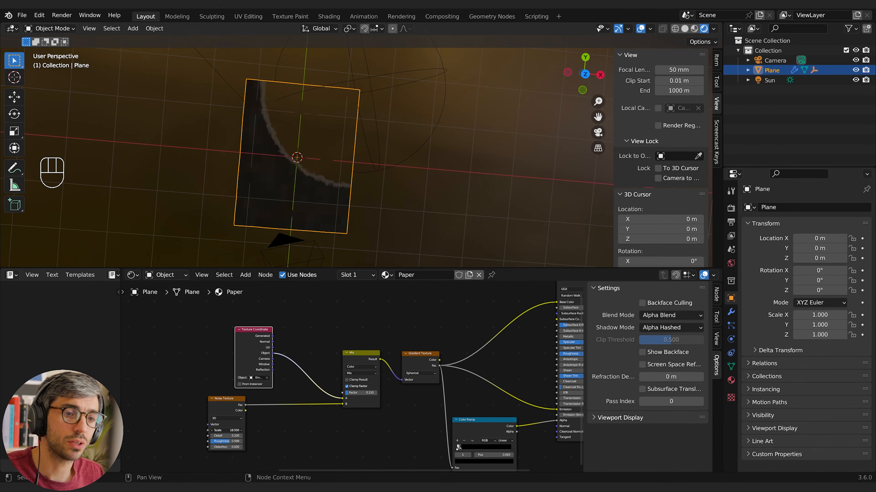
pyautogui.moveTo(226, 430); pyautogui.dragTo(234, 416)
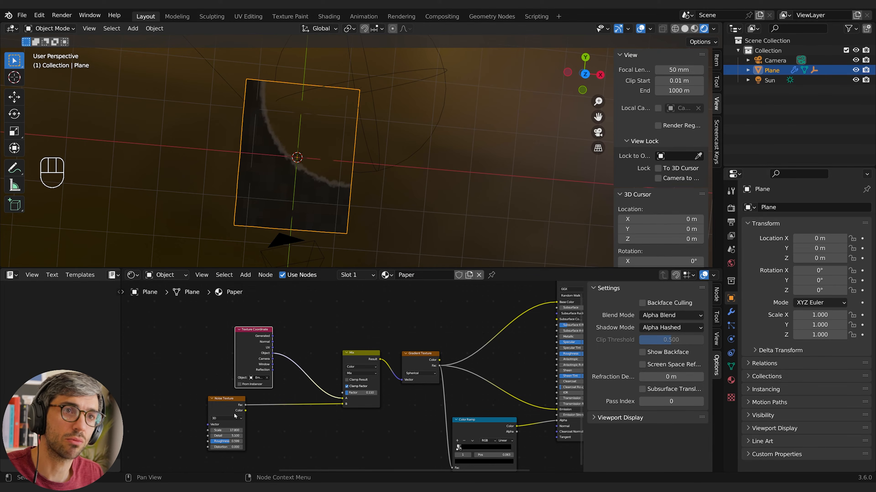
# Move the Texture Coordinate, Noise Texture and Mix nodes together away from the Gradient Texture
pyautogui.click(221, 373)
pyautogui.click(254, 330)
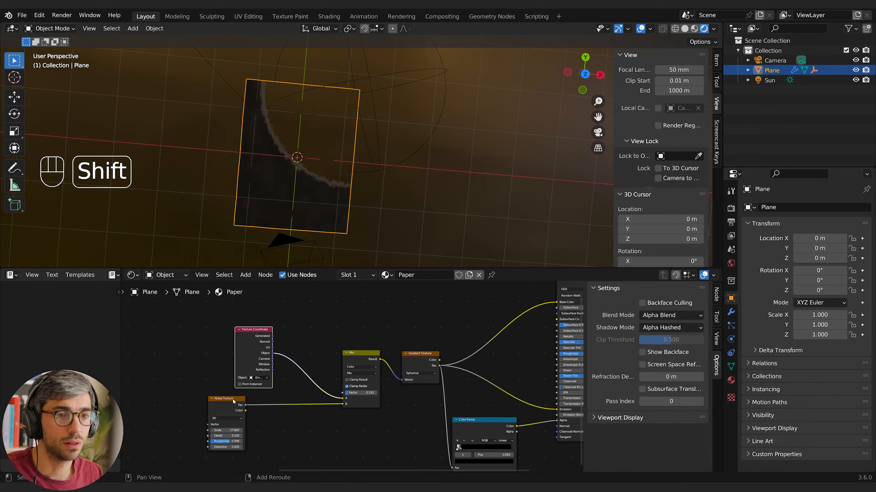
pyautogui.keyDown('shift'); pyautogui.click(237, 399); pyautogui.keyUp('shift')
pyautogui.keyDown('shift'); pyautogui.click(369, 354); pyautogui.keyUp('shift')
pyautogui.press('g')
pyautogui.click(267, 349)
pyautogui.click(362, 415)
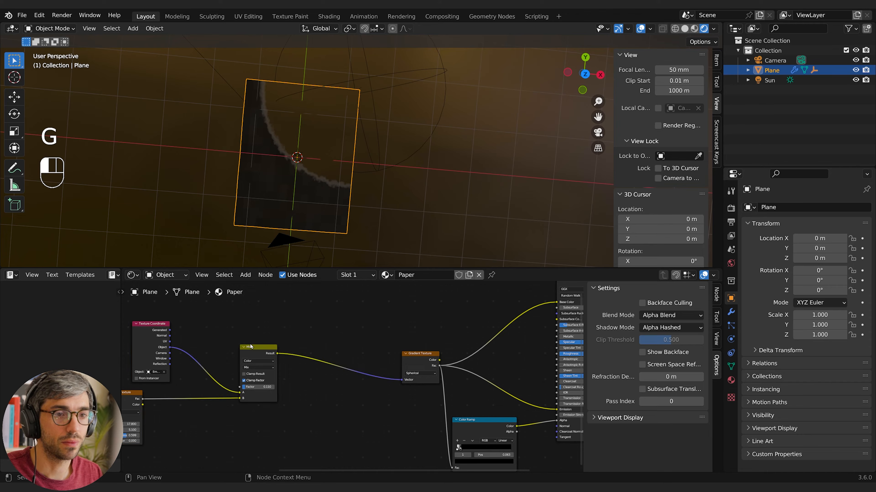
# Duplicate the Mix node and insert the copy between the first Mix and the Gradient Texture
pyautogui.click(247, 349)
pyautogui.hotkey('shift', 'd')
pyautogui.click(348, 354)
pyautogui.moveTo(348, 354); pyautogui.dragTo(412, 321, button='middle')
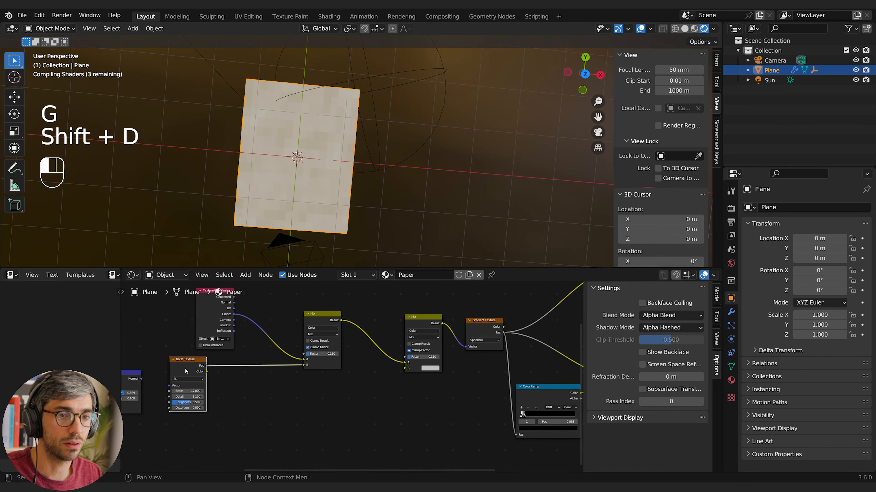
# Duplicate the Noise Texture and connect the copy's Fac output to the second Mix node's B input
pyautogui.click(204, 381)
pyautogui.hotkey('shift', 'd')
pyautogui.moveTo(368, 395); pyautogui.dragTo(405, 369)
pyautogui.moveTo(406, 397); pyautogui.dragTo(369, 414, button='middle')
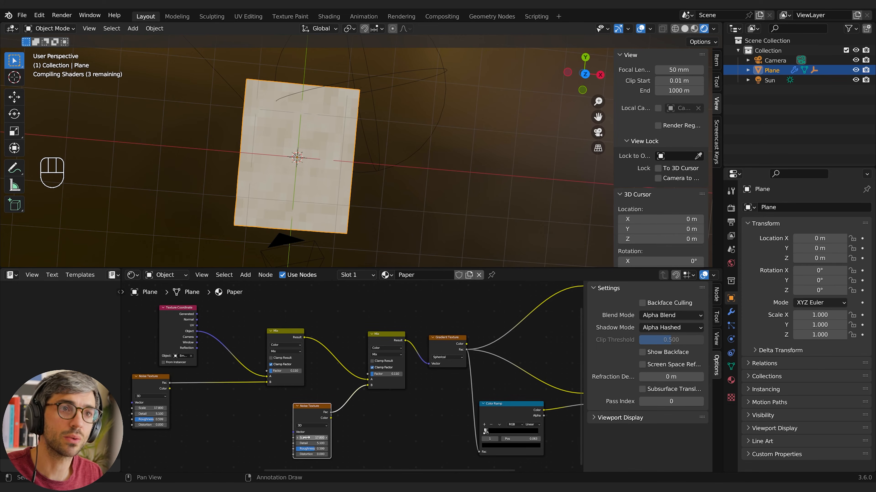
# Set the second Noise Texture to Scale 1.8, Detail 0 and Roughness 0, and the second Mix factor to 0.159
pyautogui.moveTo(305, 438)
pyautogui.mouseDown()
pyautogui.moveTo(316, 438)
pyautogui.moveTo(275, 438)
pyautogui.moveTo(297, 438)
pyautogui.moveTo(289, 438)
pyautogui.mouseUp()
pyautogui.moveTo(383, 375); pyautogui.dragTo(391, 375)
pyautogui.moveTo(314, 450); pyautogui.dragTo(293, 443)
pyautogui.moveTo(381, 384); pyautogui.dragTo(383, 382)
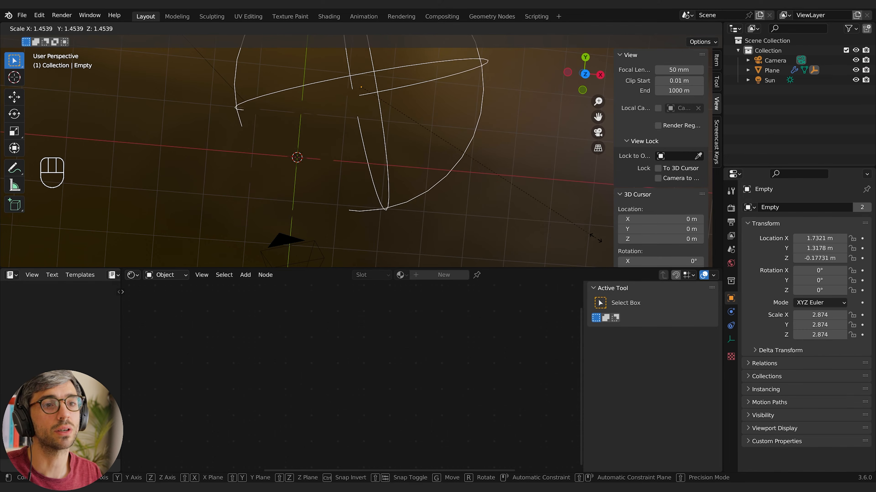
# Rescale the sphere empty to cut away a smaller part of the paper's corner, and reselect the paper plane
pyautogui.click(276, 229)
pyautogui.scroll(-8, 276, 228)
pyautogui.keyDown('shift'); pyautogui.moveTo(276, 228); pyautogui.dragTo(366, 228, button='middle'); pyautogui.keyUp('shift')
pyautogui.click(337, 221)
# Disconnect the Gradient Texture from the Principled BSDF's Base Color and Emission inputs
pyautogui.moveTo(454, 320); pyautogui.dragTo(375, 328, button='middle')
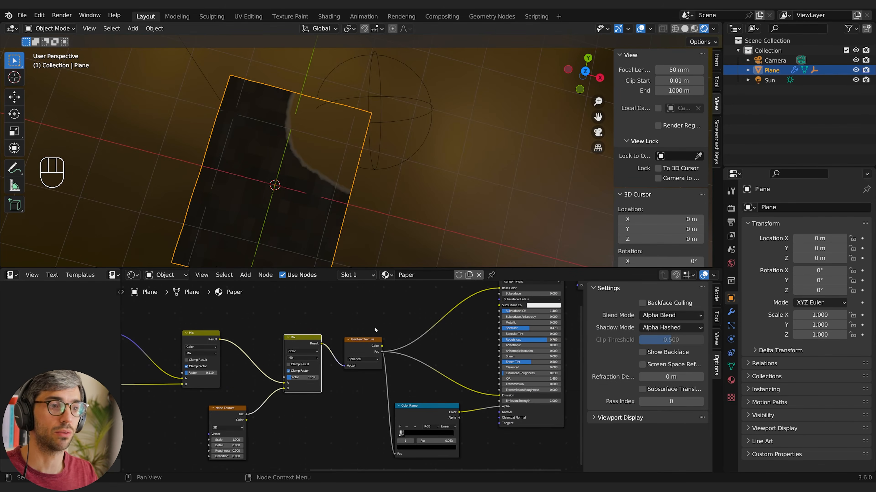
pyautogui.scroll(-3, 374, 327)
pyautogui.scroll(-2, 403, 374)
pyautogui.moveTo(402, 374); pyautogui.dragTo(369, 310, button='middle')
pyautogui.scroll(2, 376, 351)
pyautogui.scroll(4, 403, 327)
pyautogui.keyDown('shift'); pyautogui.moveTo(397, 341); pyautogui.dragTo(401, 331, button='middle'); pyautogui.keyUp('shift')
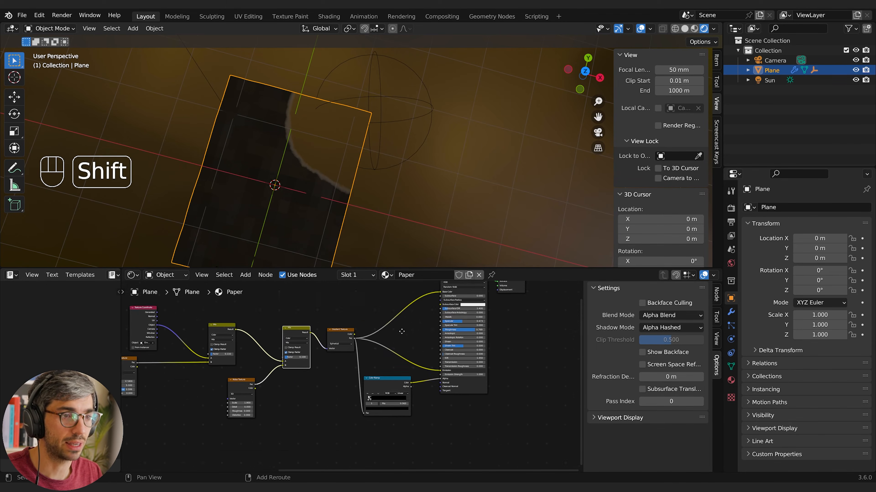
pyautogui.scroll(2, 402, 332)
pyautogui.moveTo(386, 319); pyautogui.dragTo(328, 350)
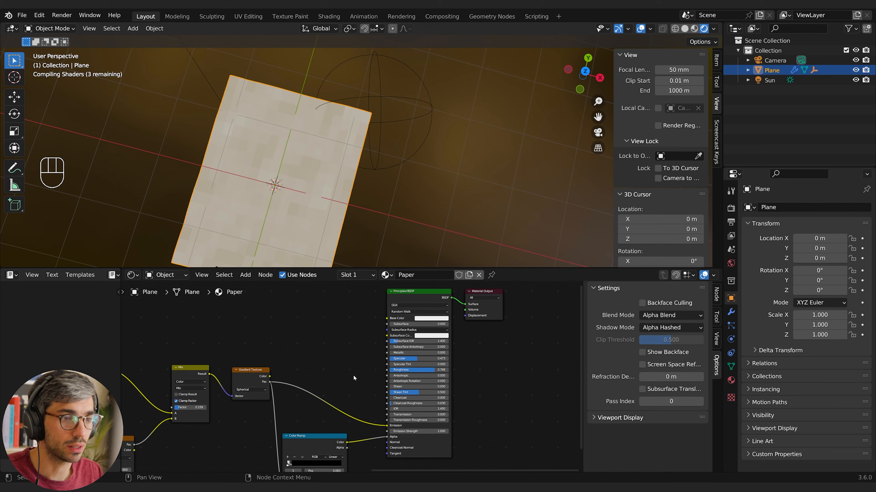
pyautogui.moveTo(386, 427); pyautogui.dragTo(349, 419)
pyautogui.scroll(-4, 331, 413)
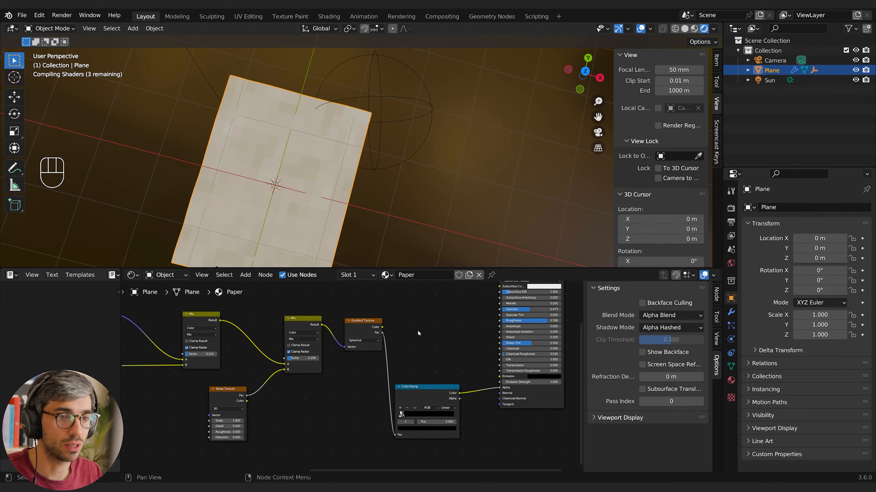
# Move the gradient mask nodes and their Color Ramp below the rest of the paper material's node tree
pyautogui.moveTo(324, 409); pyautogui.dragTo(331, 408, button='middle')
pyautogui.moveTo(180, 317); pyautogui.dragTo(369, 425)
pyautogui.press('g')
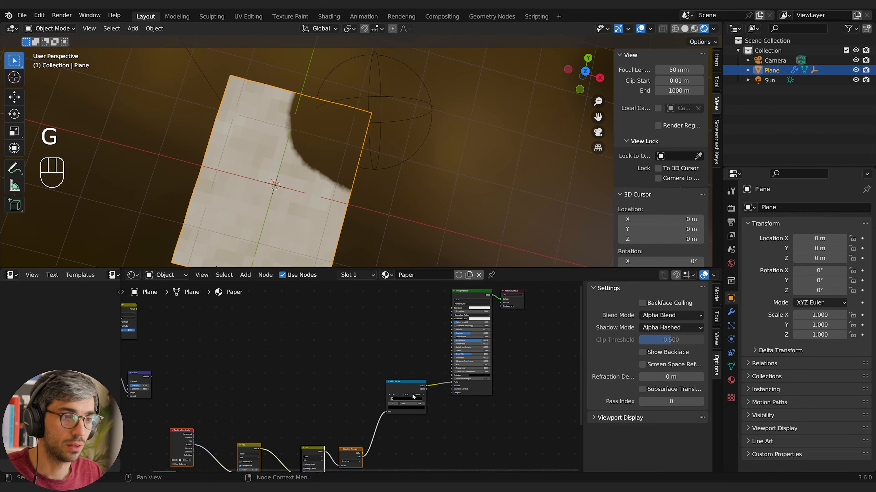
pyautogui.click(332, 424)
pyautogui.click(404, 401)
pyautogui.press('g')
pyautogui.keyDown('shift'); pyautogui.moveTo(311, 384); pyautogui.dragTo(387, 412, button='middle'); pyautogui.keyUp('shift')
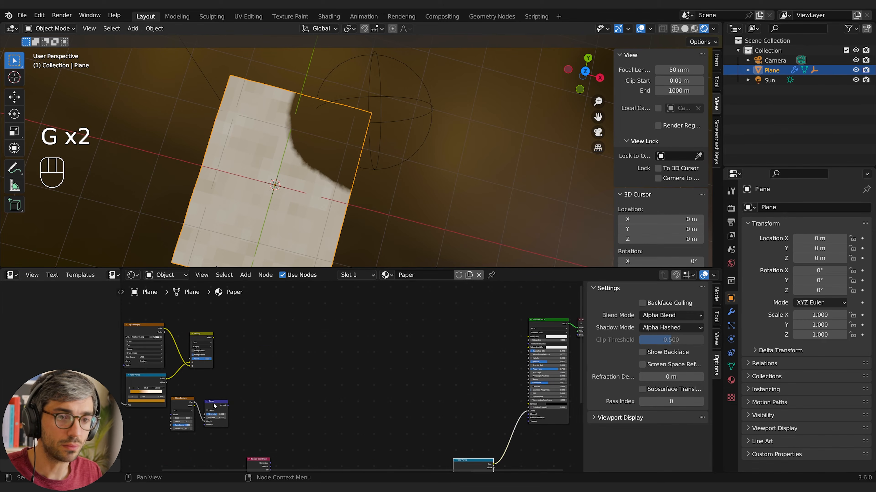
# Move the paper's image, colour, Multiply, noise and Bump nodes back beside the Principled BSDF
pyautogui.moveTo(214, 406); pyautogui.dragTo(329, 397, button='middle')
pyautogui.press('g')
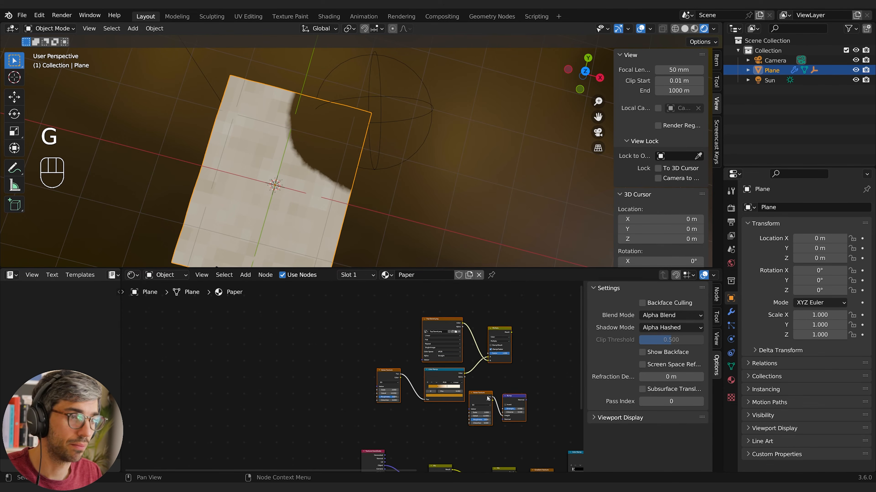
pyautogui.moveTo(487, 398); pyautogui.dragTo(263, 385, button='middle')
pyautogui.press('g')
pyautogui.click(339, 383)
pyautogui.click(401, 379)
pyautogui.scroll(4, 404, 397)
# Connect the Bump node to the Principled BSDF's Normal and the Multiply result to Base Color, and inspect the paper's edge
pyautogui.moveTo(436, 401); pyautogui.dragTo(356, 379, button='middle')
pyautogui.moveTo(351, 357); pyautogui.dragTo(474, 391)
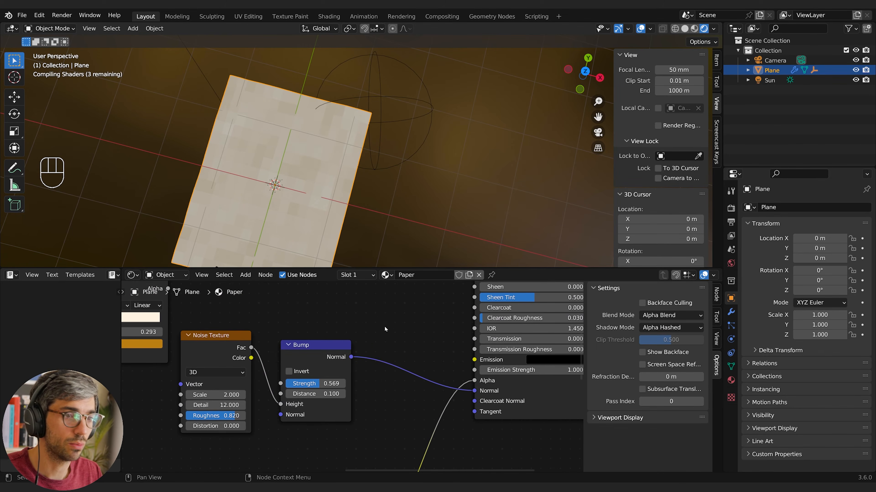
pyautogui.scroll(-3, 386, 329)
pyautogui.moveTo(372, 307); pyautogui.dragTo(417, 381, button='middle')
pyautogui.moveTo(426, 350); pyautogui.dragTo(399, 448, button='middle')
pyautogui.moveTo(342, 371); pyautogui.dragTo(474, 374)
pyautogui.moveTo(414, 437); pyautogui.dragTo(372, 401, button='middle')
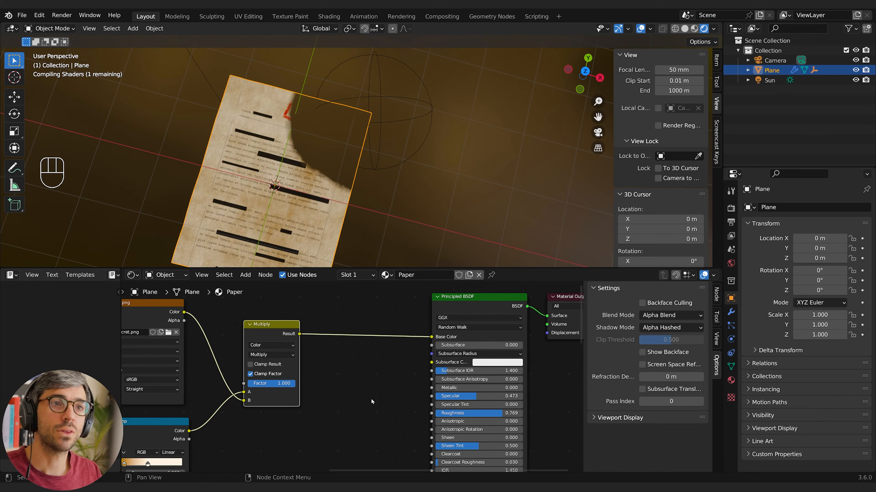
pyautogui.scroll(2, 359, 195)
pyautogui.scroll(4, 360, 195)
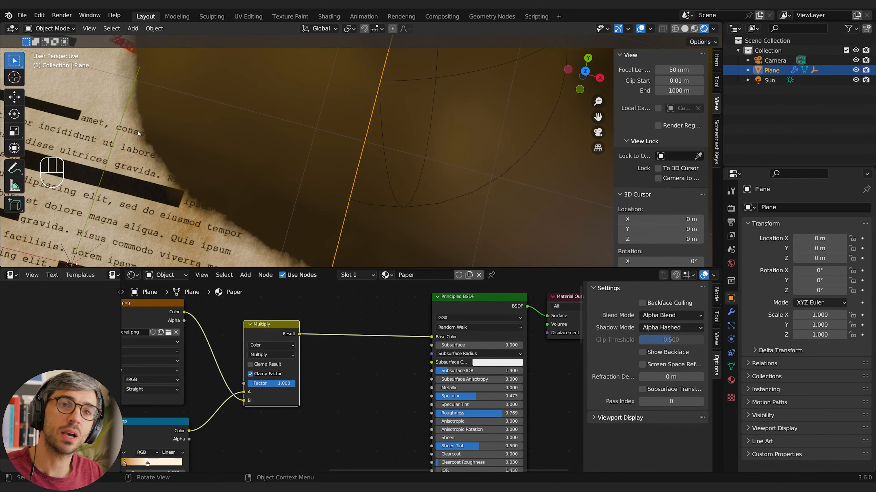
pyautogui.scroll(-3, 335, 401)
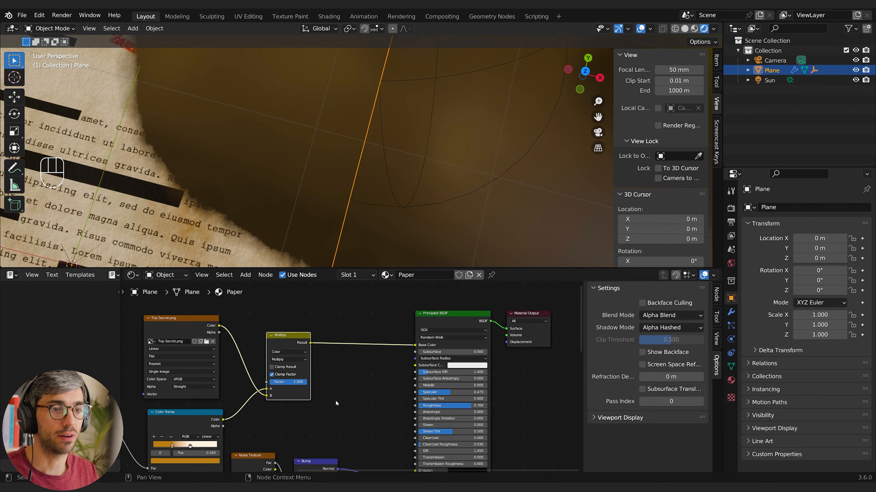
# Duplicate the alpha Color Ramp and connect the Gradient Texture's Fac output to the copy's Fac input
pyautogui.scroll(1, 301, 441)
pyautogui.moveTo(300, 441); pyautogui.dragTo(398, 334, button='middle')
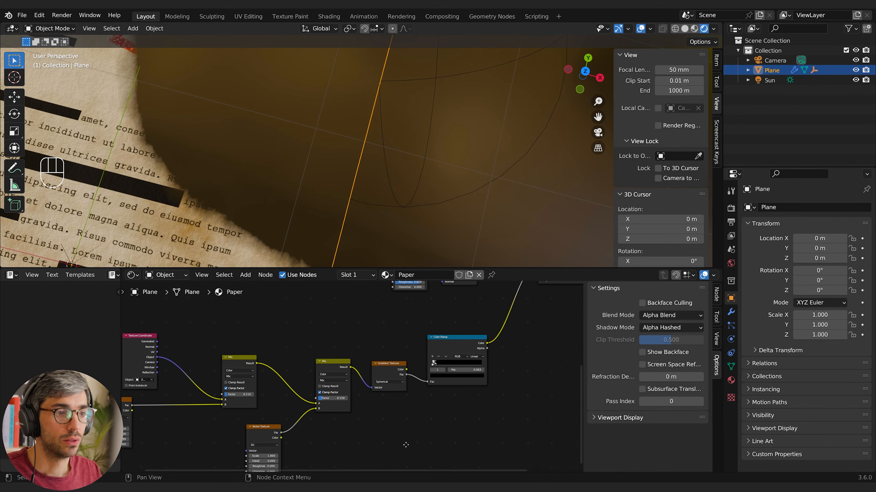
pyautogui.moveTo(517, 380); pyautogui.dragTo(417, 409, button='middle')
pyautogui.scroll(2, 417, 409)
pyautogui.moveTo(348, 360); pyautogui.dragTo(373, 397, button='middle')
pyautogui.click(373, 399)
pyautogui.moveTo(426, 350); pyautogui.dragTo(389, 369, button='middle')
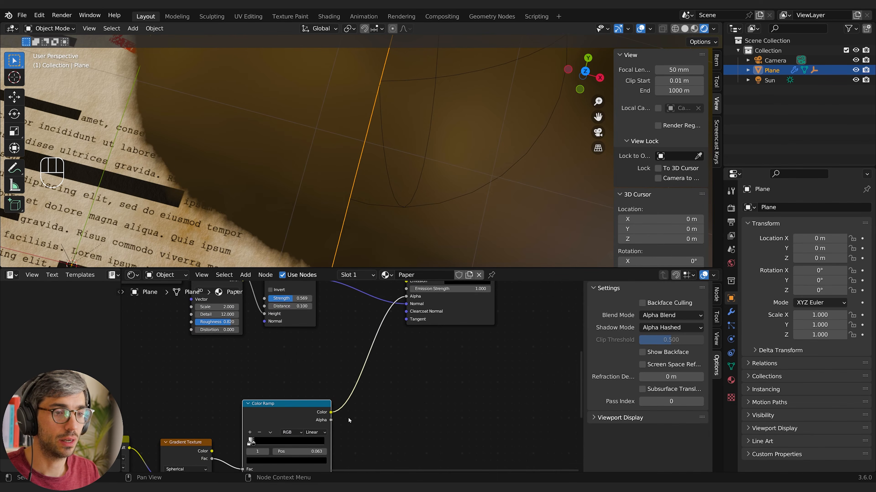
pyautogui.moveTo(285, 409); pyautogui.dragTo(343, 404, button='middle')
pyautogui.hotkey('shift', 'd')
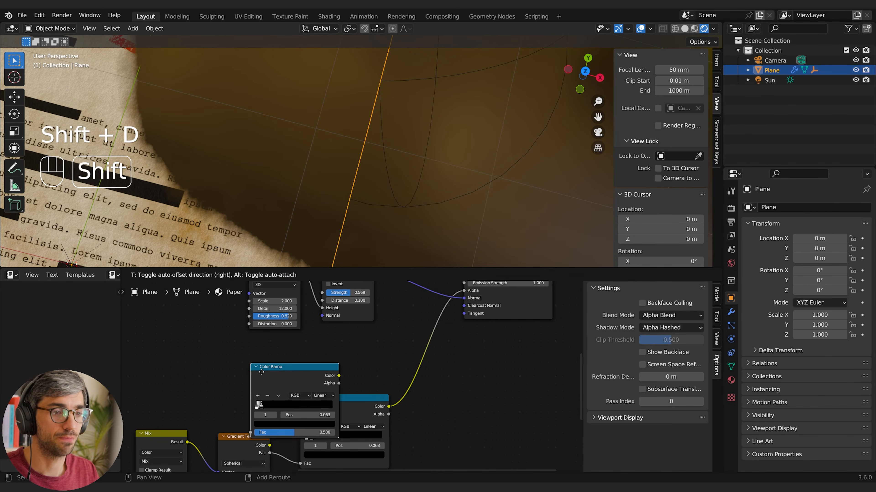
pyautogui.click(226, 364)
pyautogui.moveTo(226, 364); pyautogui.dragTo(312, 353, button='middle')
pyautogui.moveTo(355, 443); pyautogui.dragTo(269, 401)
pyautogui.moveTo(398, 349); pyautogui.dragTo(278, 408, button='middle')
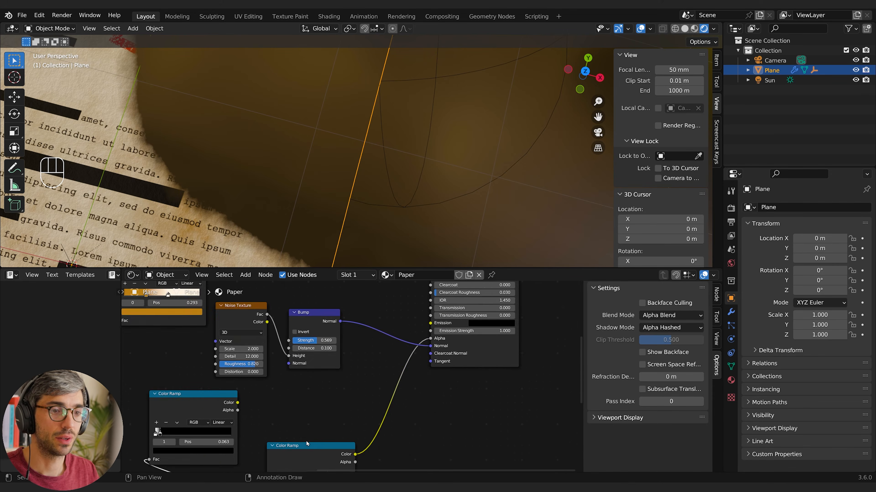
# Arrange the two Color Ramps one above the other beside the Gradient Texture, and enlarge the node editor
pyautogui.moveTo(344, 404); pyautogui.dragTo(351, 308, button='middle')
pyautogui.click(310, 351)
pyautogui.press('g')
pyautogui.click(325, 437)
pyautogui.click(216, 314)
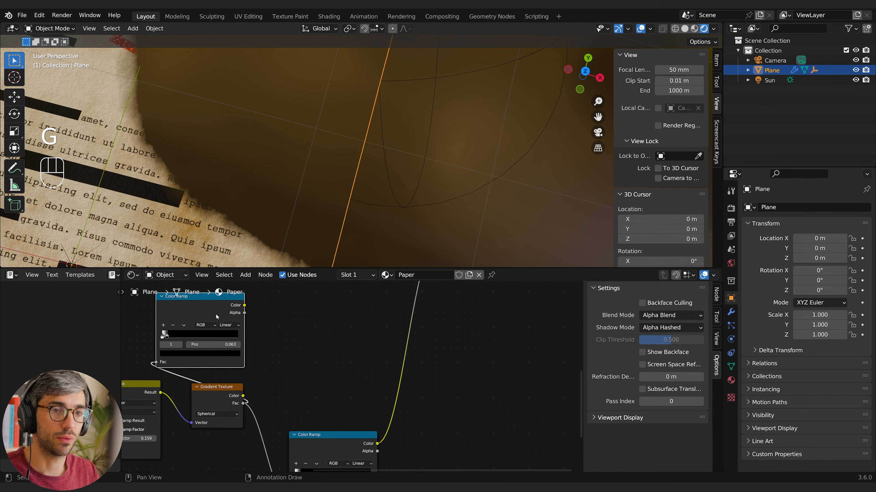
pyautogui.press('g')
pyautogui.click(339, 333)
pyautogui.moveTo(369, 266); pyautogui.dragTo(377, 189)
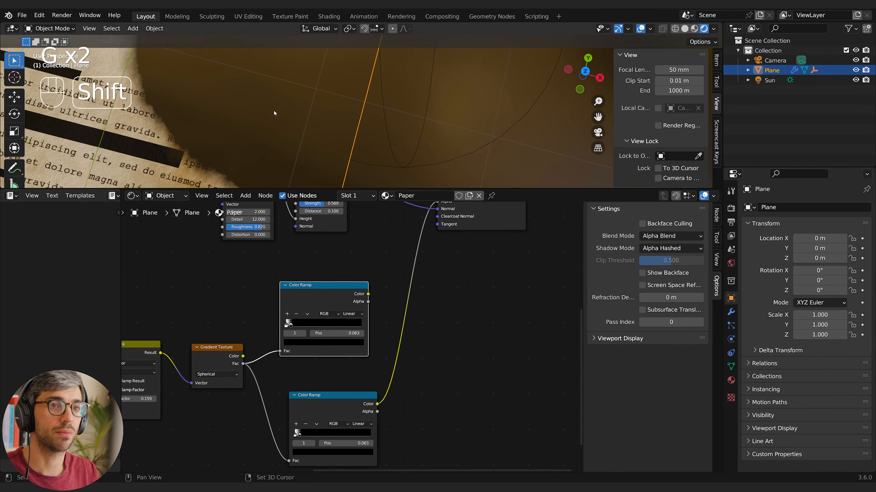
# Move the Principled BSDF beside the upper Color Ramp and connect that ramp's Color output to the Emission input
pyautogui.keyDown('shift'); pyautogui.moveTo(274, 110); pyautogui.dragTo(315, 110, button='middle'); pyautogui.keyUp('shift')
pyautogui.moveTo(389, 249); pyautogui.dragTo(341, 340, button='middle')
pyautogui.scroll(1, 378, 351)
pyautogui.press('g')
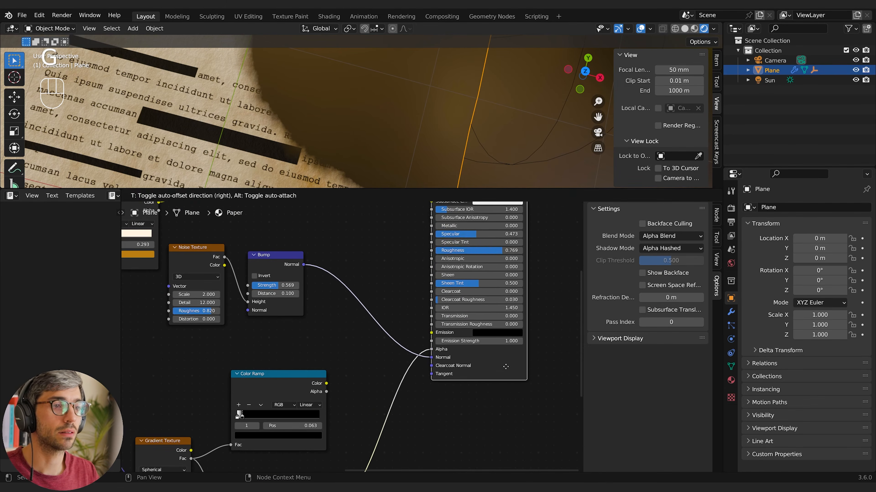
pyautogui.click(505, 365)
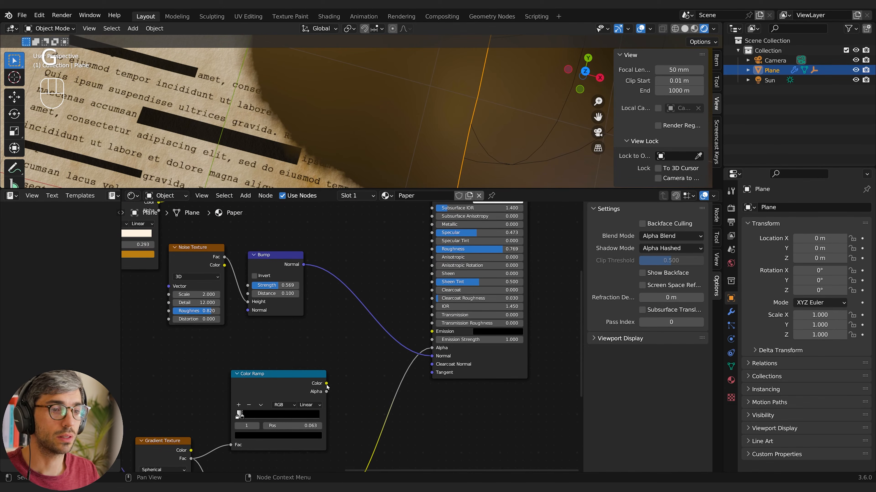
pyautogui.moveTo(326, 383); pyautogui.dragTo(426, 338)
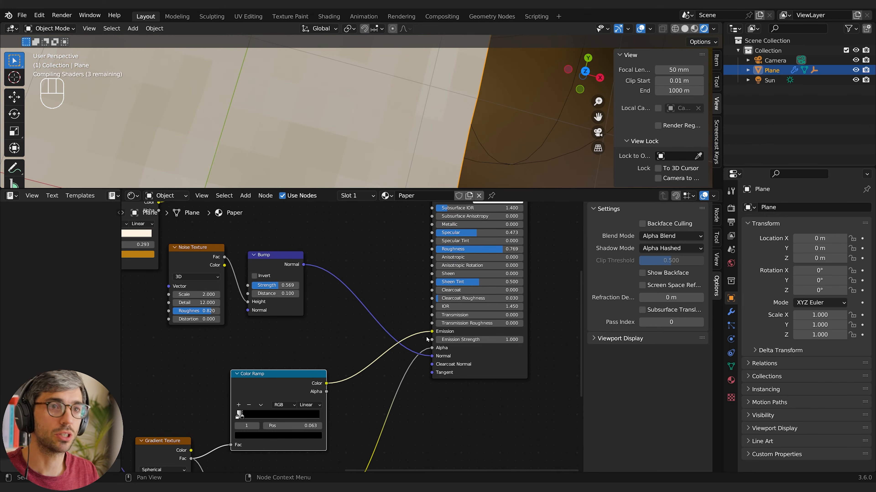
# Add a stop to the emission Color Ramp and make its first stop, at position 0.030, black
pyautogui.click(238, 415)
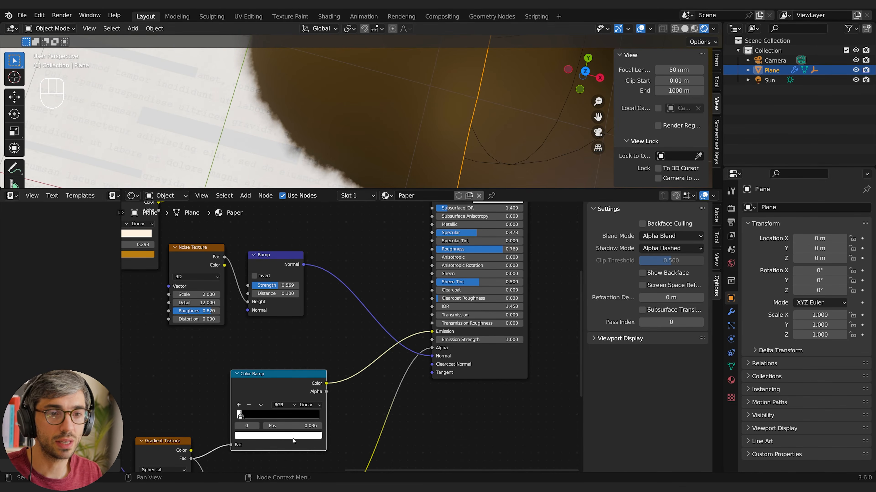
pyautogui.scroll(5, 293, 441)
pyautogui.moveTo(182, 460); pyautogui.dragTo(305, 387, button='middle')
pyautogui.scroll(9, 306, 388)
pyautogui.moveTo(257, 413); pyautogui.dragTo(330, 349, button='middle')
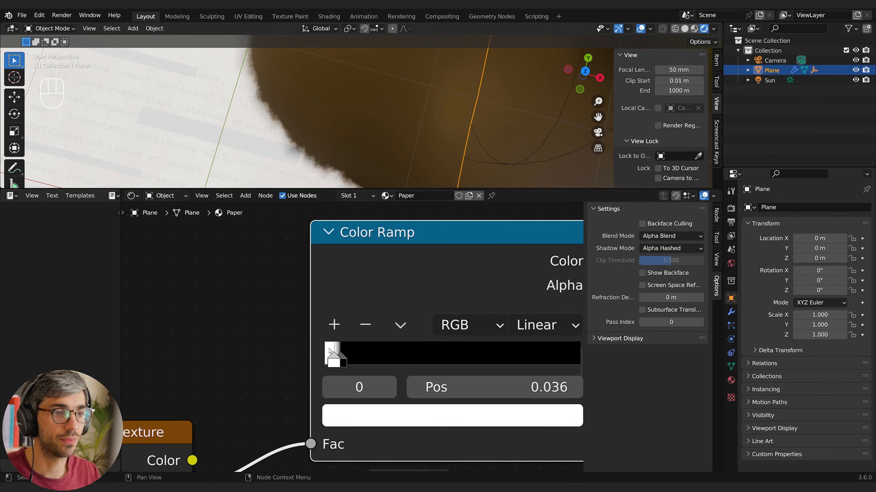
pyautogui.click(337, 361)
pyautogui.moveTo(334, 361); pyautogui.dragTo(330, 361)
pyautogui.click(334, 324)
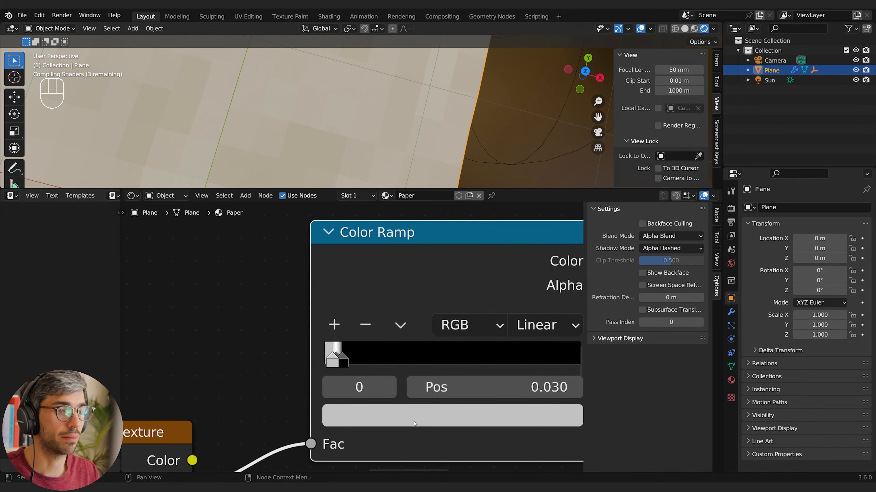
pyautogui.click(419, 412)
pyautogui.moveTo(516, 213); pyautogui.dragTo(519, 257)
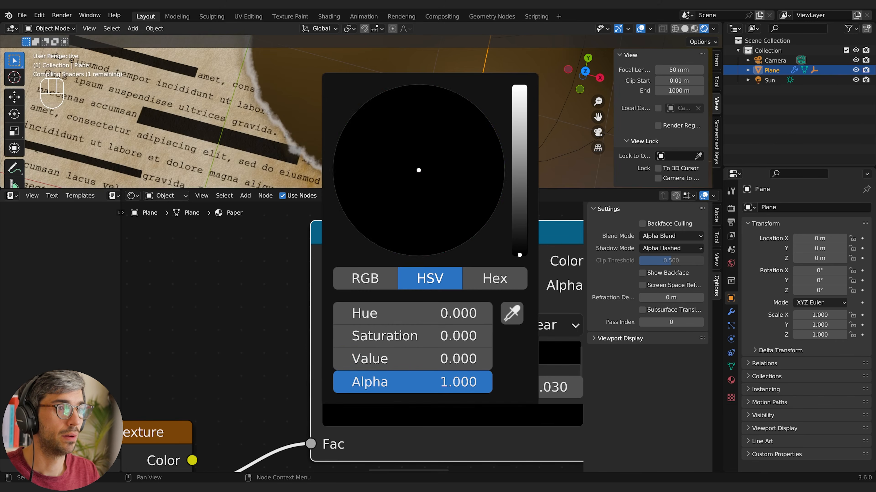
pyautogui.keyDown('shift'); pyautogui.moveTo(321, 93); pyautogui.dragTo(289, 137, button='middle'); pyautogui.keyUp('shift')
# Colour the emission ramp's middle stop orange with hue 0.018, saturation 0.984 and value 1.000
pyautogui.click(337, 354)
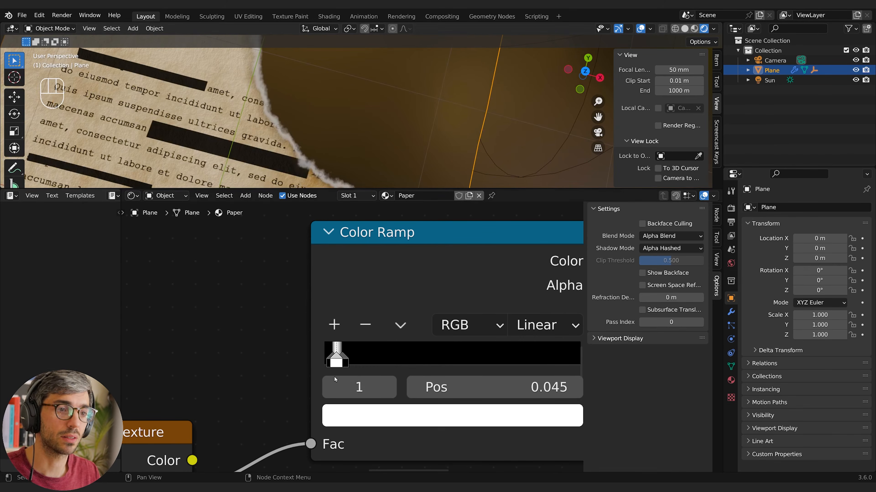
pyautogui.click(376, 419)
pyautogui.moveTo(399, 236); pyautogui.dragTo(396, 239)
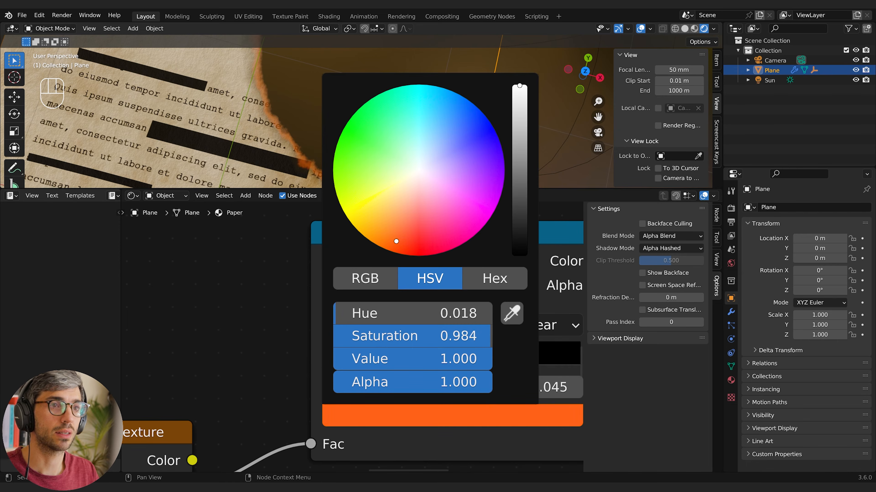
pyautogui.scroll(-7, 369, 120)
pyautogui.keyDown('shift'); pyautogui.moveTo(369, 120); pyautogui.dragTo(363, 133, button='middle'); pyautogui.keyUp('shift')
# Set the Principled BSDF's Emission Strength to 27.900 and view the glowing paper edge
pyautogui.moveTo(465, 268); pyautogui.dragTo(62, 258, button='middle')
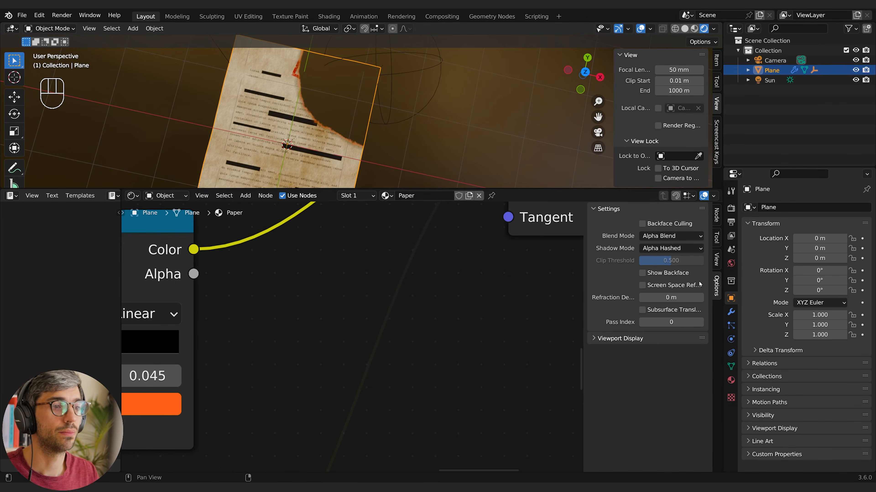
pyautogui.scroll(-6, 493, 305)
pyautogui.keyDown('shift'); pyautogui.moveTo(492, 302); pyautogui.dragTo(403, 360, button='middle'); pyautogui.keyUp('shift')
pyautogui.moveTo(448, 257)
pyautogui.mouseDown()
pyautogui.moveTo(504, 257)
pyautogui.moveTo(438, 258)
pyautogui.mouseUp()
pyautogui.scroll(10, 440, 117)
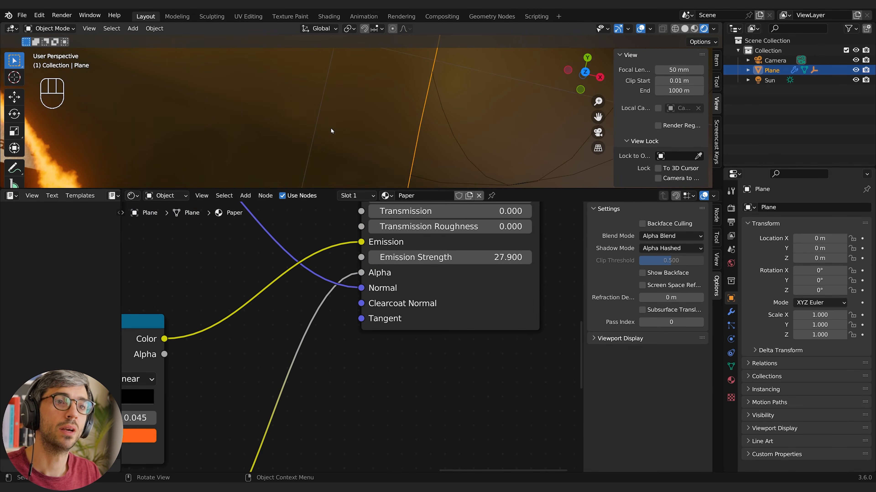
pyautogui.scroll(-6, 307, 147)
pyautogui.keyDown('shift'); pyautogui.moveTo(307, 145); pyautogui.dragTo(319, 149, button='middle'); pyautogui.keyUp('shift')
# Examine the three stops of the emission Color Ramp by selecting each of them
pyautogui.moveTo(249, 367); pyautogui.dragTo(480, 343, button='middle')
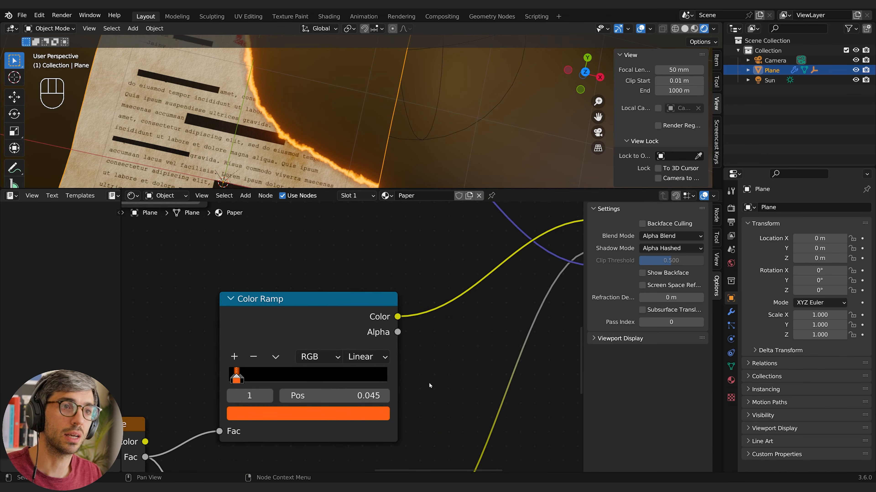
pyautogui.scroll(4, 347, 337)
pyautogui.moveTo(266, 328); pyautogui.dragTo(359, 272, button='middle')
pyautogui.scroll(2, 221, 338)
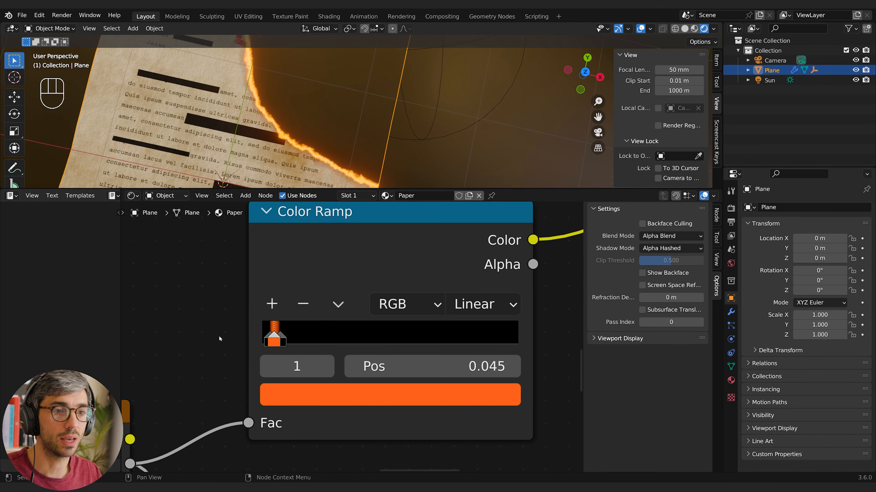
pyautogui.click(268, 339)
pyautogui.click(274, 338)
pyautogui.click(283, 337)
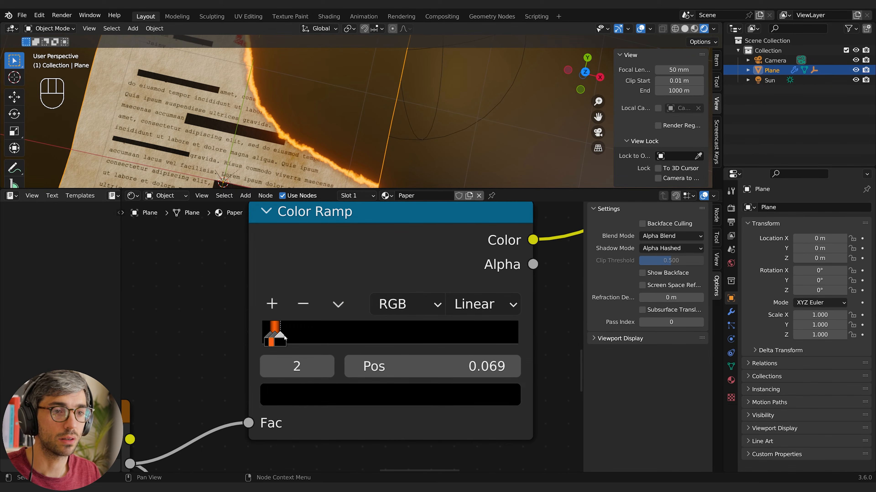
pyautogui.click(275, 338)
pyautogui.click(265, 339)
pyautogui.click(281, 339)
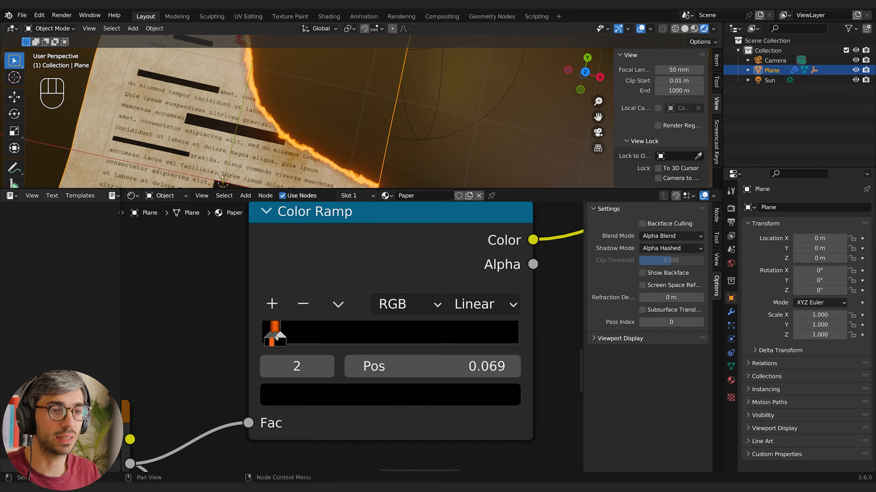
# Switch between the emission ramp's stops by index, and lower the position of stop 2 to narrow the orange band
pyautogui.click(268, 366)
pyautogui.click(268, 366)
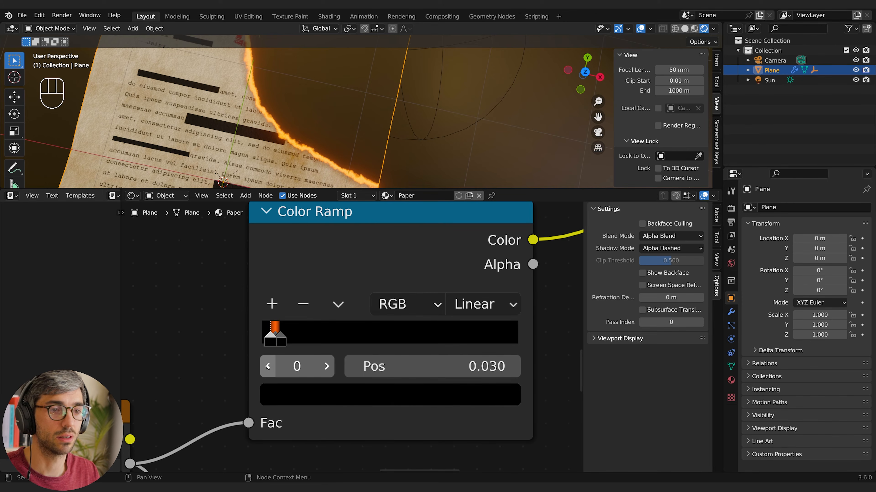
pyautogui.click(326, 367)
pyautogui.click(327, 367)
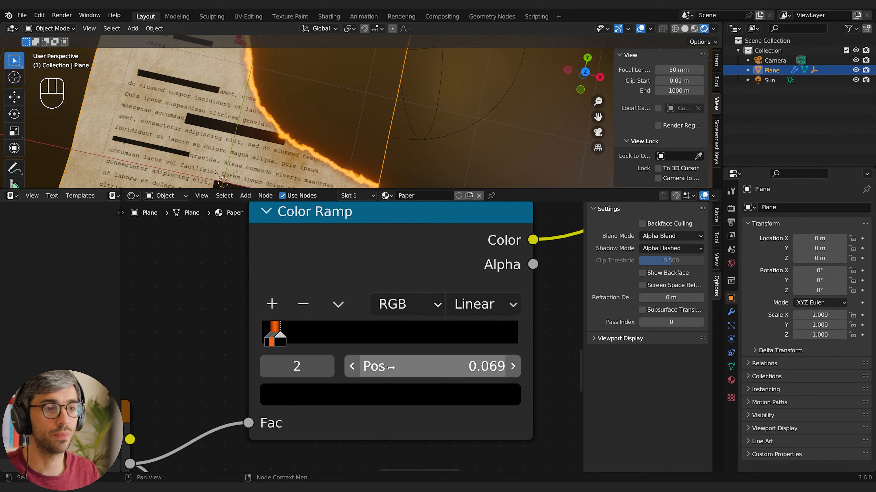
pyautogui.click(352, 367)
pyautogui.click(351, 366)
pyautogui.click(513, 367)
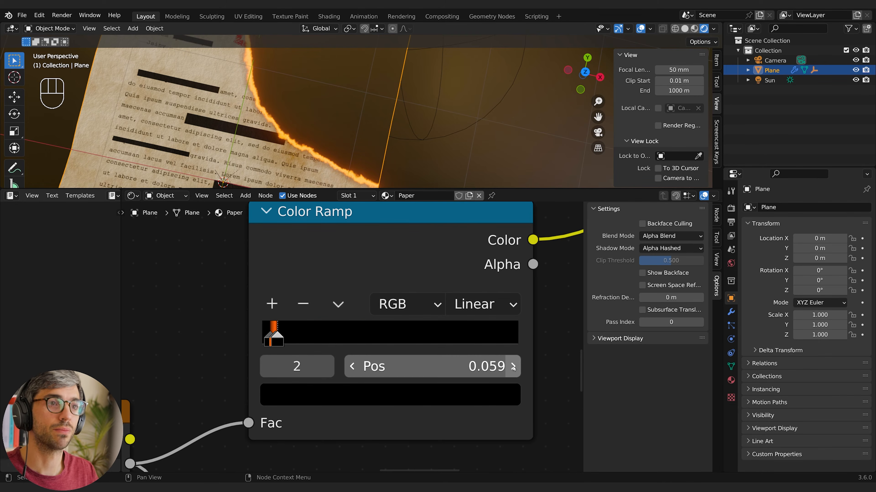
pyautogui.moveTo(425, 367)
pyautogui.keyDown('shift'); pyautogui.mouseDown()
pyautogui.moveTo(396, 366)
pyautogui.moveTo(422, 366)
pyautogui.mouseUp(); pyautogui.keyUp('shift')
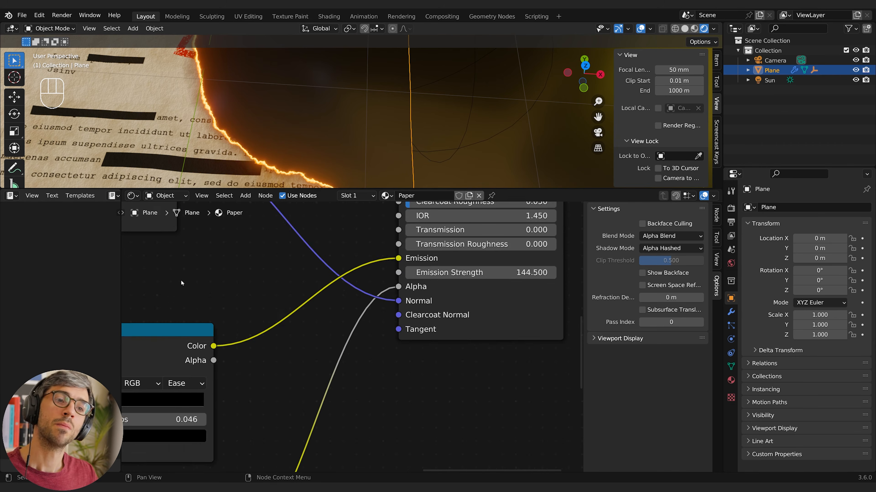
# Duplicate the emission Color Ramp, place the copy above the Gradient Texture, and connect the gradient's Fac output to it
pyautogui.scroll(-4, 236, 308)
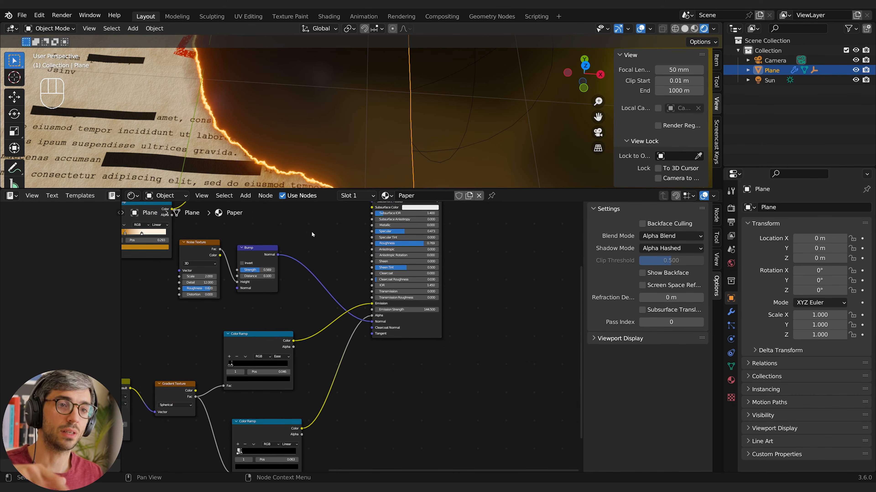
pyautogui.moveTo(311, 231)
pyautogui.mouseDown(button='middle')
pyautogui.moveTo(345, 282)
pyautogui.moveTo(335, 364)
pyautogui.moveTo(326, 340)
pyautogui.moveTo(336, 276)
pyautogui.mouseUp(button='middle')
pyautogui.click(276, 389)
pyautogui.hotkey('shift', 'd')
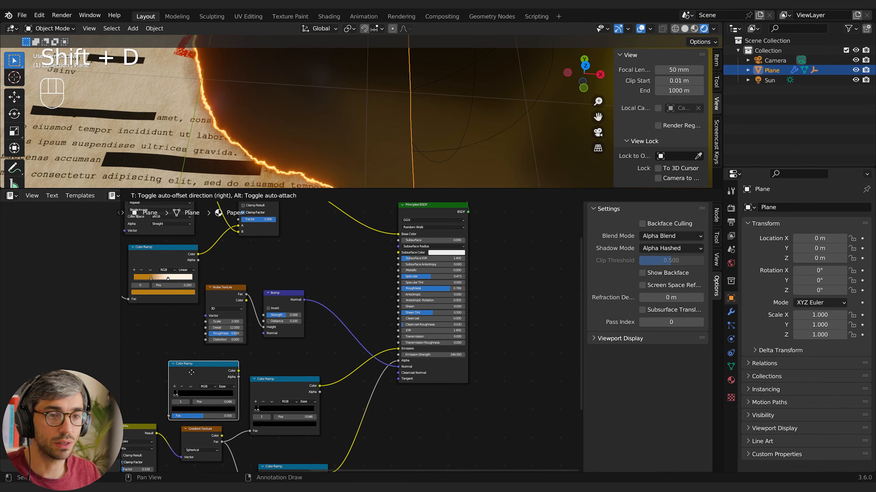
pyautogui.click(198, 395)
pyautogui.moveTo(221, 443); pyautogui.dragTo(167, 410)
pyautogui.moveTo(273, 387); pyautogui.dragTo(298, 388)
pyautogui.click(203, 360)
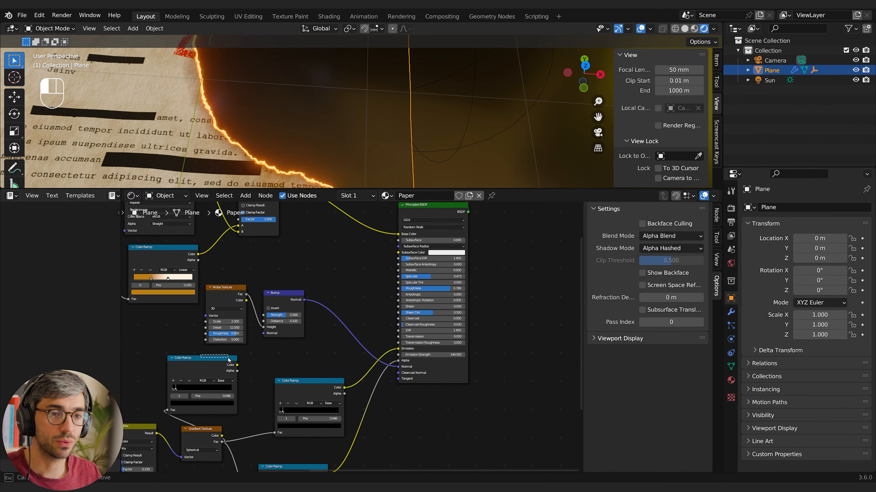
# Insert a duplicate Multiply node before the Principled BSDF's Base Color and connect the new Color Ramp to its B input
pyautogui.moveTo(331, 267); pyautogui.dragTo(335, 304, button='middle')
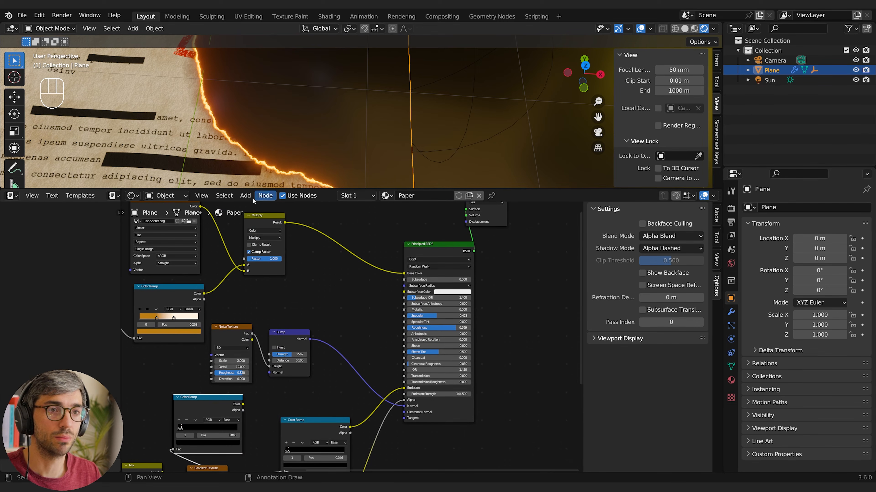
pyautogui.click(264, 224)
pyautogui.hotkey('shift', 'd')
pyautogui.click(330, 290)
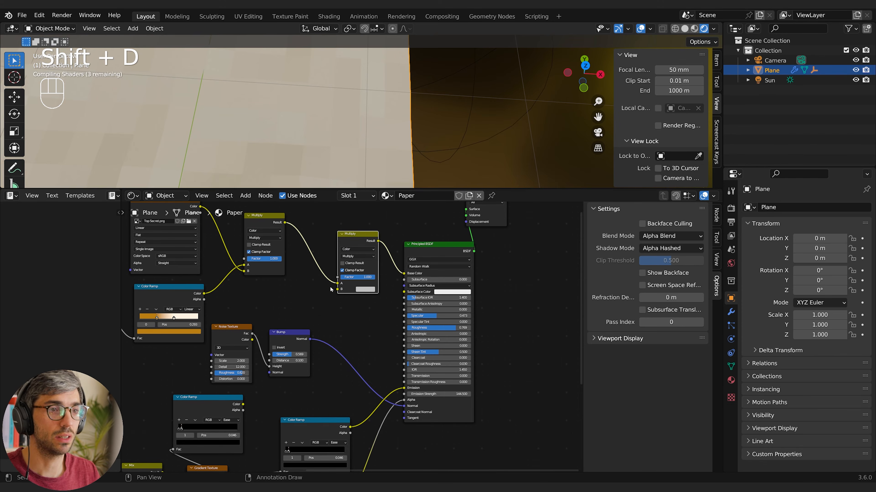
pyautogui.moveTo(244, 404); pyautogui.dragTo(337, 289)
pyautogui.moveTo(342, 347); pyautogui.dragTo(342, 345)
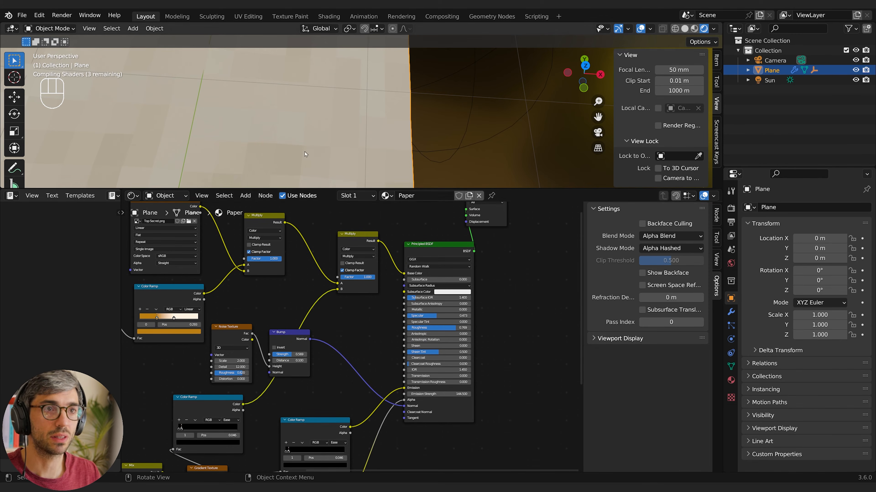
# Change the first stop of the Color Ramp feeding the new Multiply node to white
pyautogui.scroll(5, 253, 378)
pyautogui.moveTo(252, 377); pyautogui.dragTo(324, 333, button='middle')
pyautogui.scroll(6, 275, 386)
pyautogui.moveTo(246, 390); pyautogui.dragTo(255, 367, button='middle')
pyautogui.scroll(5, 254, 367)
pyautogui.scroll(2, 304, 346)
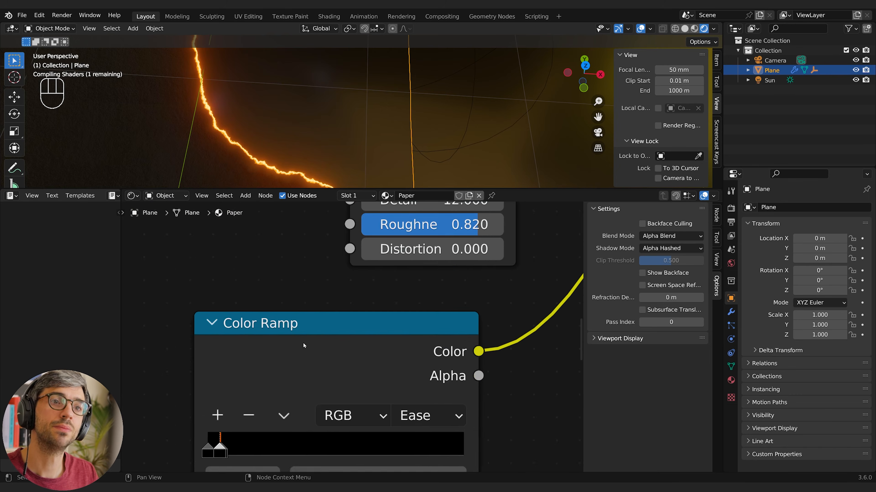
pyautogui.moveTo(302, 347)
pyautogui.mouseDown(button='middle')
pyautogui.moveTo(357, 236)
pyautogui.moveTo(389, 236)
pyautogui.mouseUp(button='middle')
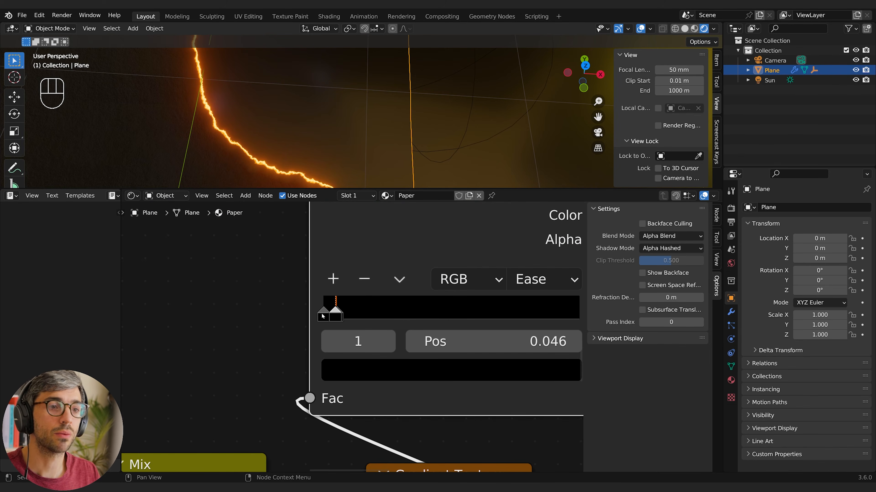
pyautogui.click(323, 321)
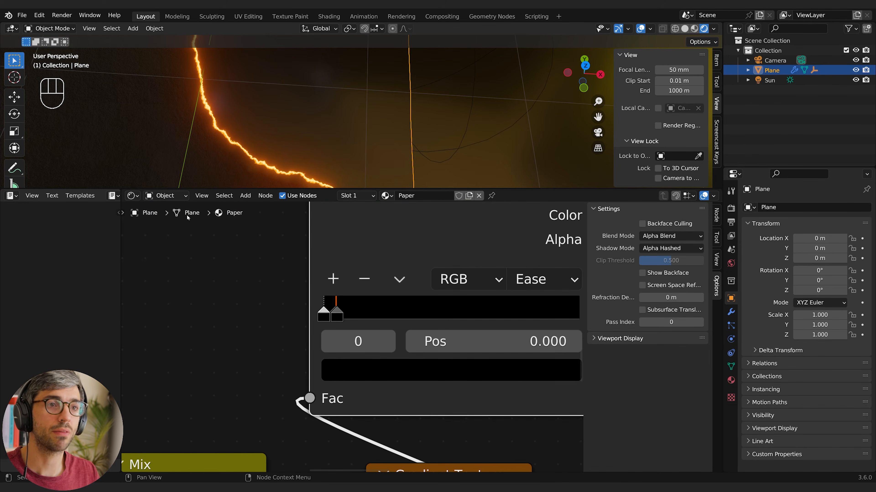
pyautogui.click(361, 376)
pyautogui.moveTo(520, 143); pyautogui.dragTo(519, 41)
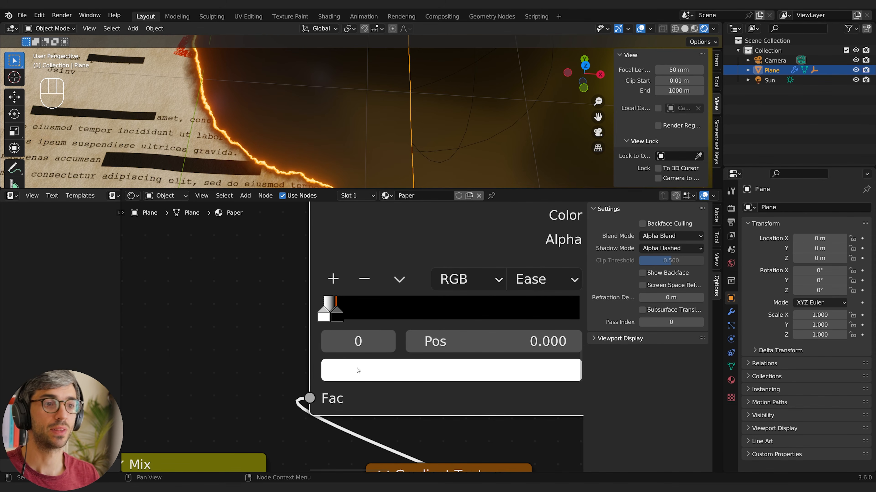
# Move the last stop of that Color Ramp to position 0.065 and shift the stop before it toward the start
pyautogui.moveTo(335, 308); pyautogui.dragTo(341, 310)
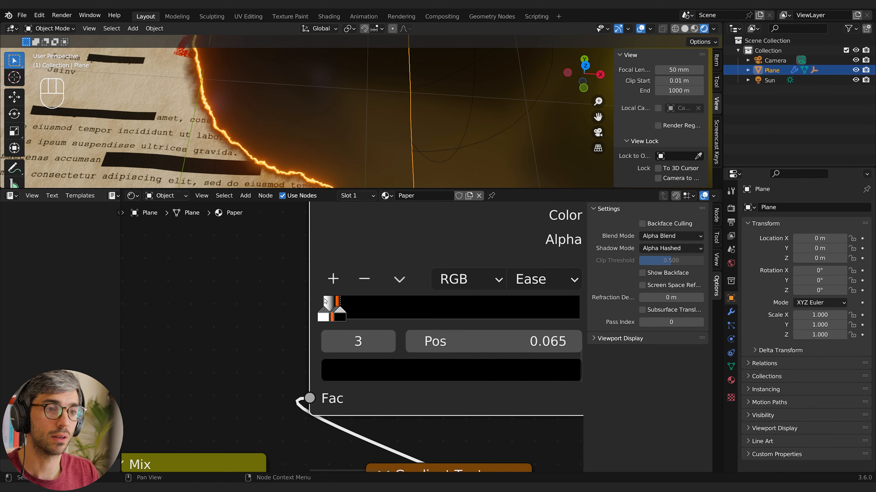
pyautogui.click(327, 344)
pyautogui.click(327, 344)
pyautogui.moveTo(490, 341)
pyautogui.keyDown('shift'); pyautogui.mouseDown()
pyautogui.moveTo(460, 341)
pyautogui.moveTo(491, 341)
pyautogui.moveTo(461, 338)
pyautogui.moveTo(477, 338)
pyautogui.mouseUp(); pyautogui.keyUp('shift')
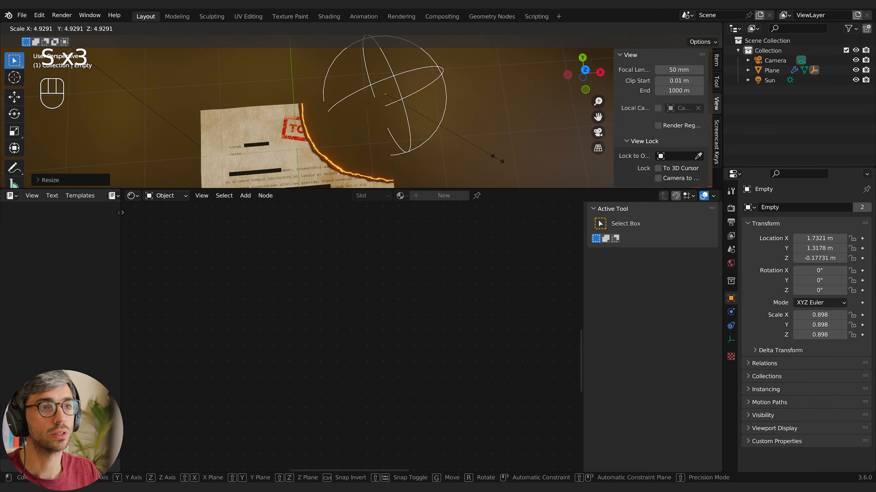
# Select the empty controlling the dissolve and scale it up to about 2.402
pyautogui.click(514, 151)
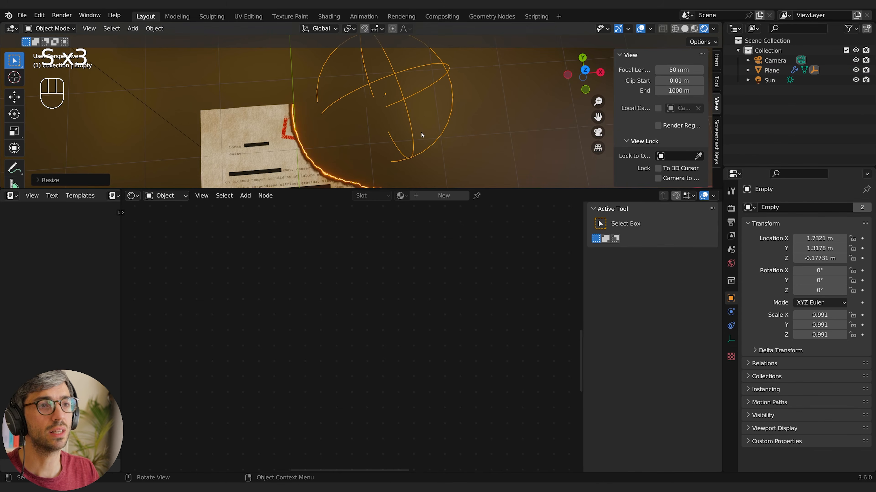
pyautogui.press('s')
pyautogui.click(441, 137)
pyautogui.keyDown('shift'); pyautogui.moveTo(458, 158); pyautogui.dragTo(382, 131, button='middle'); pyautogui.keyUp('shift')
pyautogui.scroll(-4, 437, 134)
pyautogui.press('s')
pyautogui.click(447, 139)
# Move the empty in the horizontal plane with Z locked so the burn edge crosses the paper
pyautogui.scroll(-3, 378, 139)
pyautogui.press('g')
pyautogui.hotkey('shift', 'z')
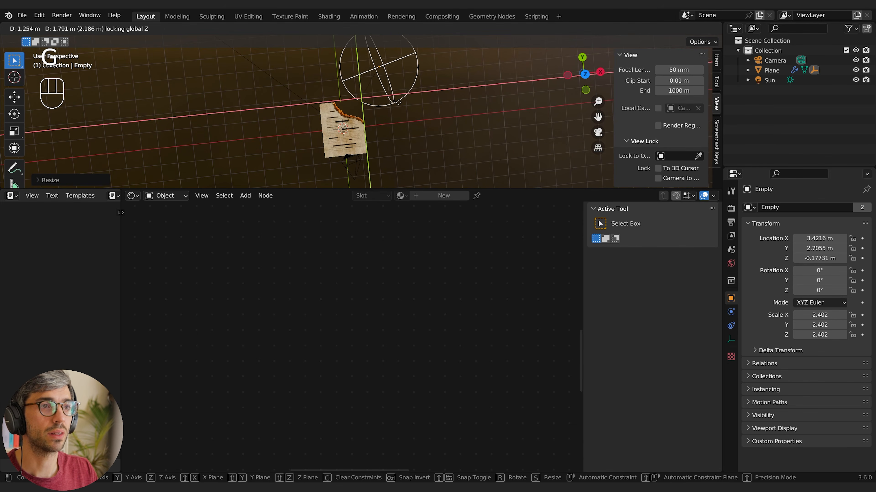
pyautogui.click(392, 111)
pyautogui.scroll(4, 390, 115)
pyautogui.keyDown('shift'); pyautogui.moveTo(347, 160); pyautogui.dragTo(397, 118, button='middle'); pyautogui.keyUp('shift')
pyautogui.scroll(7, 366, 129)
# Select the paper and lower the Mix factors distorting the burn mask, the first to about 0.082 and the second to 0.038
pyautogui.click(366, 127)
pyautogui.scroll(-4, 397, 118)
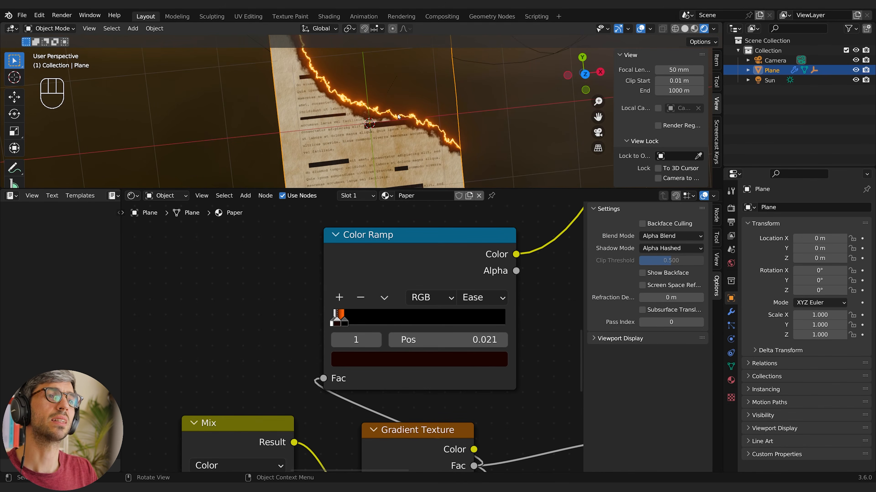
pyautogui.moveTo(179, 466); pyautogui.dragTo(219, 356, button='middle')
pyautogui.moveTo(172, 469); pyautogui.dragTo(237, 373, button='middle')
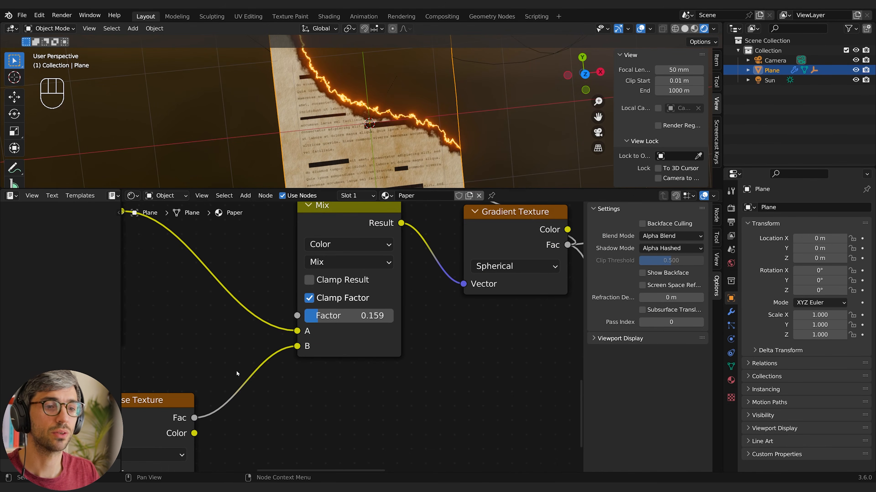
pyautogui.moveTo(129, 383); pyautogui.dragTo(312, 292, button='middle')
pyautogui.moveTo(370, 254); pyautogui.dragTo(398, 374, button='middle')
pyautogui.scroll(-2, 379, 325)
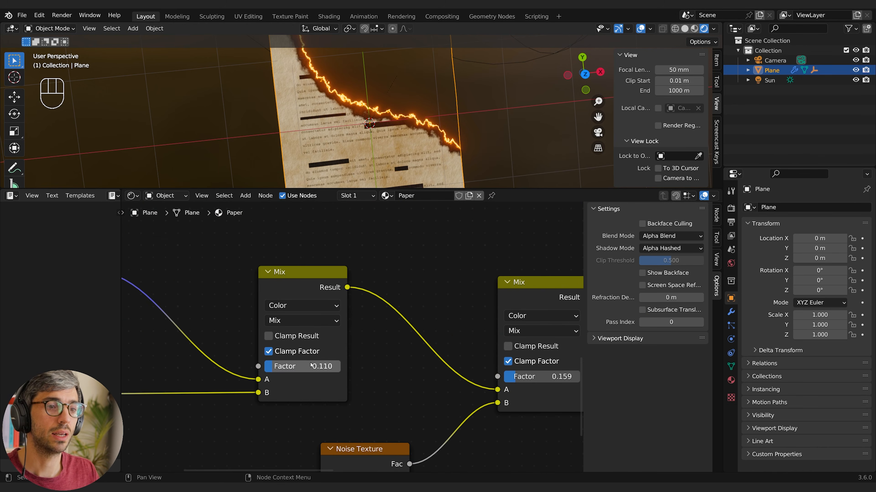
pyautogui.keyDown('shift'); pyautogui.moveTo(311, 365); pyautogui.dragTo(301, 366); pyautogui.keyUp('shift')
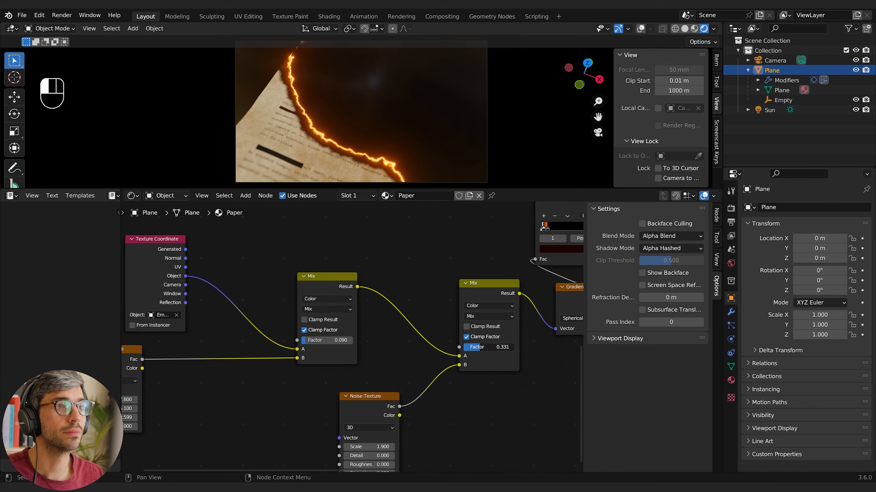
pyautogui.moveTo(497, 347)
pyautogui.mouseDown()
pyautogui.moveTo(469, 347)
pyautogui.moveTo(506, 347)
pyautogui.moveTo(485, 347)
pyautogui.moveTo(495, 347)
pyautogui.mouseUp()
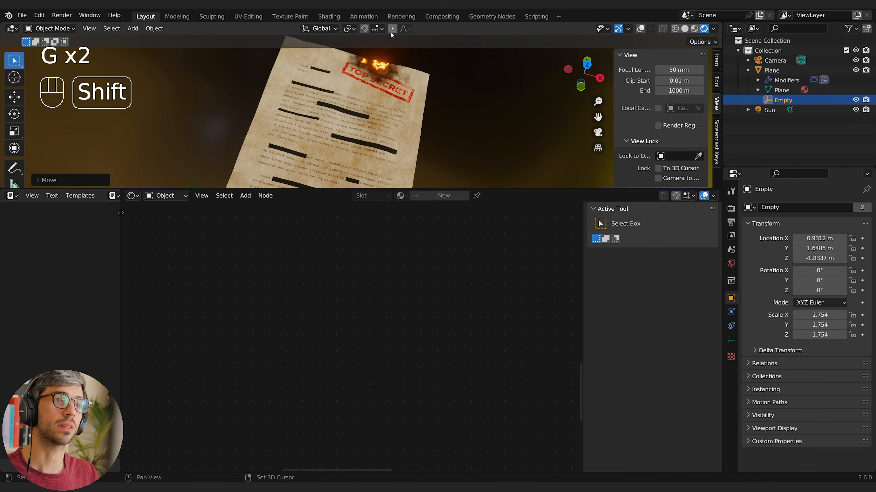
# Move the empty to the middle of the paper with Z locked and raise it along Z to open a burning hole
pyautogui.press('g')
pyautogui.hotkey('shift', 'z')
pyautogui.click(403, 129)
pyautogui.press('g')
pyautogui.press('z')
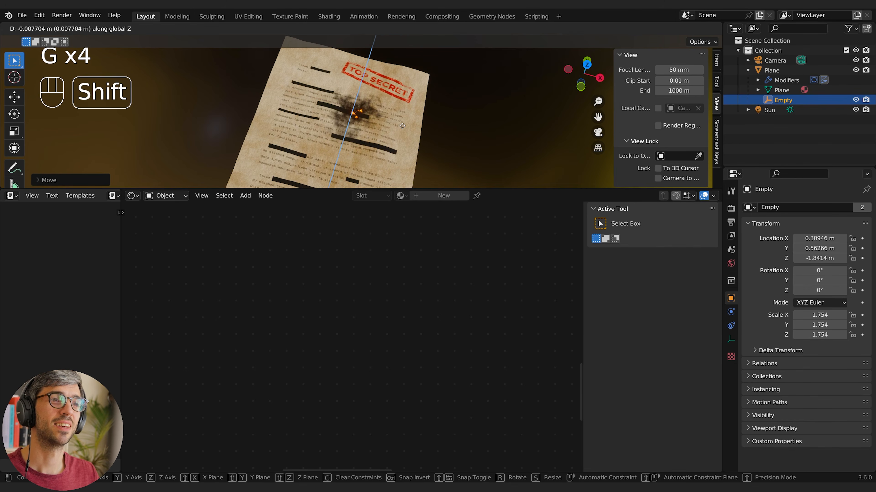
pyautogui.press('shift')
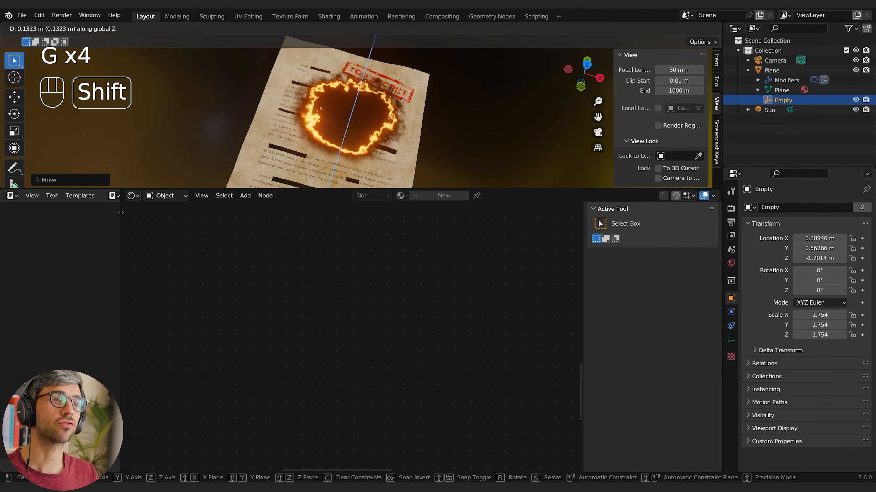
pyautogui.click(419, 108)
# Shift the empty horizontally across the paper with Z locked to relocate the burning hole
pyautogui.moveTo(435, 114)
pyautogui.keyDown('shift'); pyautogui.mouseDown(button='middle')
pyautogui.moveTo(403, 121)
pyautogui.moveTo(397, 140)
pyautogui.mouseUp(button='middle'); pyautogui.keyUp('shift')
pyautogui.press('g')
pyautogui.hotkey('shift', 'z')
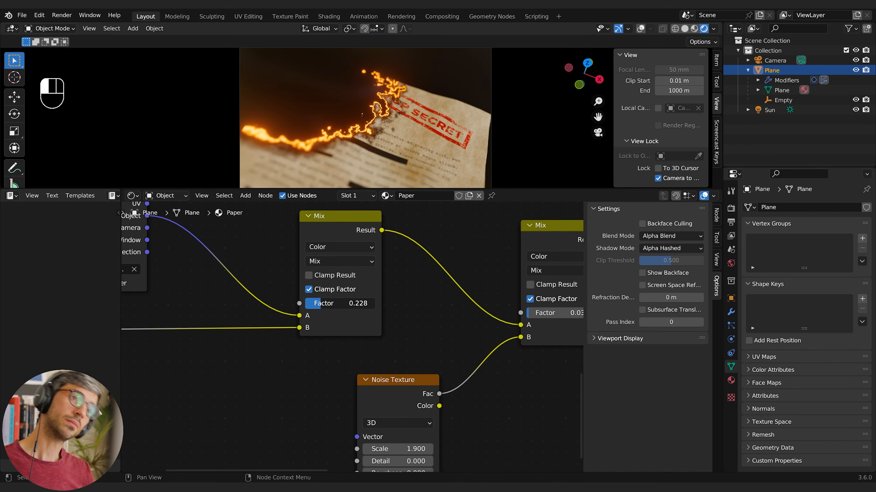
# Raise the factor of the Mix node blending the empty's object coordinates with the first noise to about 0.416
pyautogui.moveTo(334, 310); pyautogui.dragTo(333, 311)
pyautogui.scroll(-1, 463, 337)
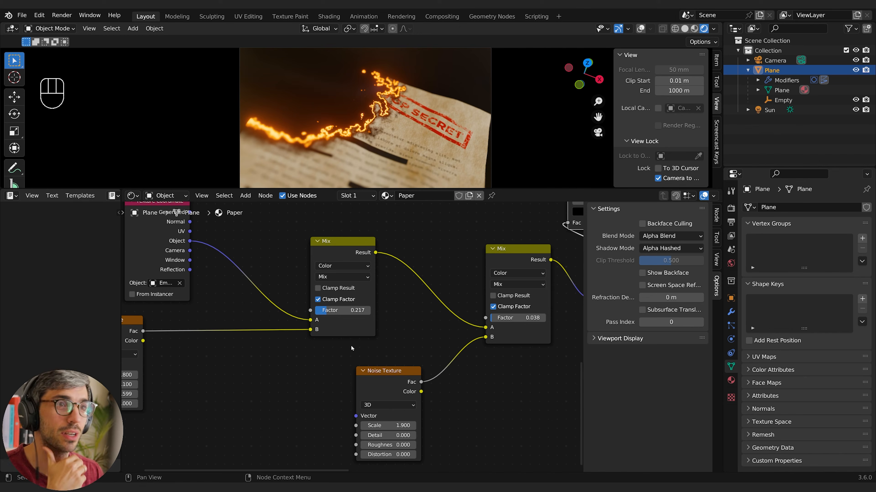
pyautogui.moveTo(336, 310); pyautogui.dragTo(348, 310)
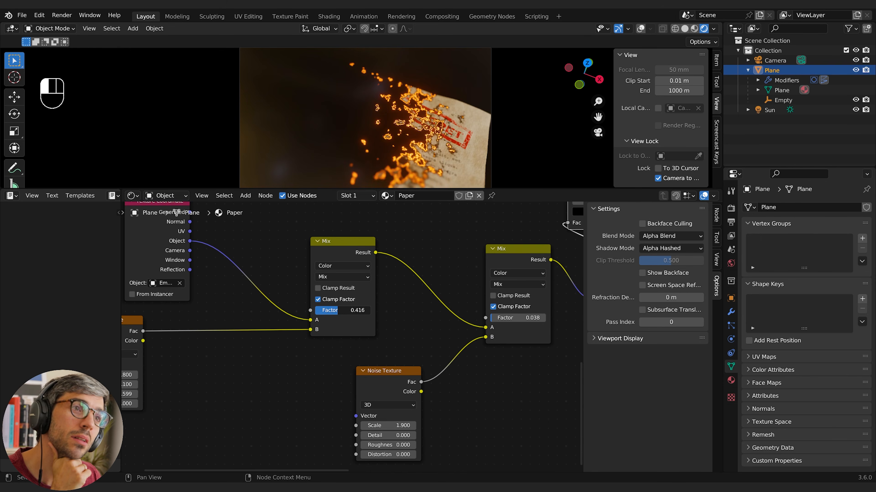